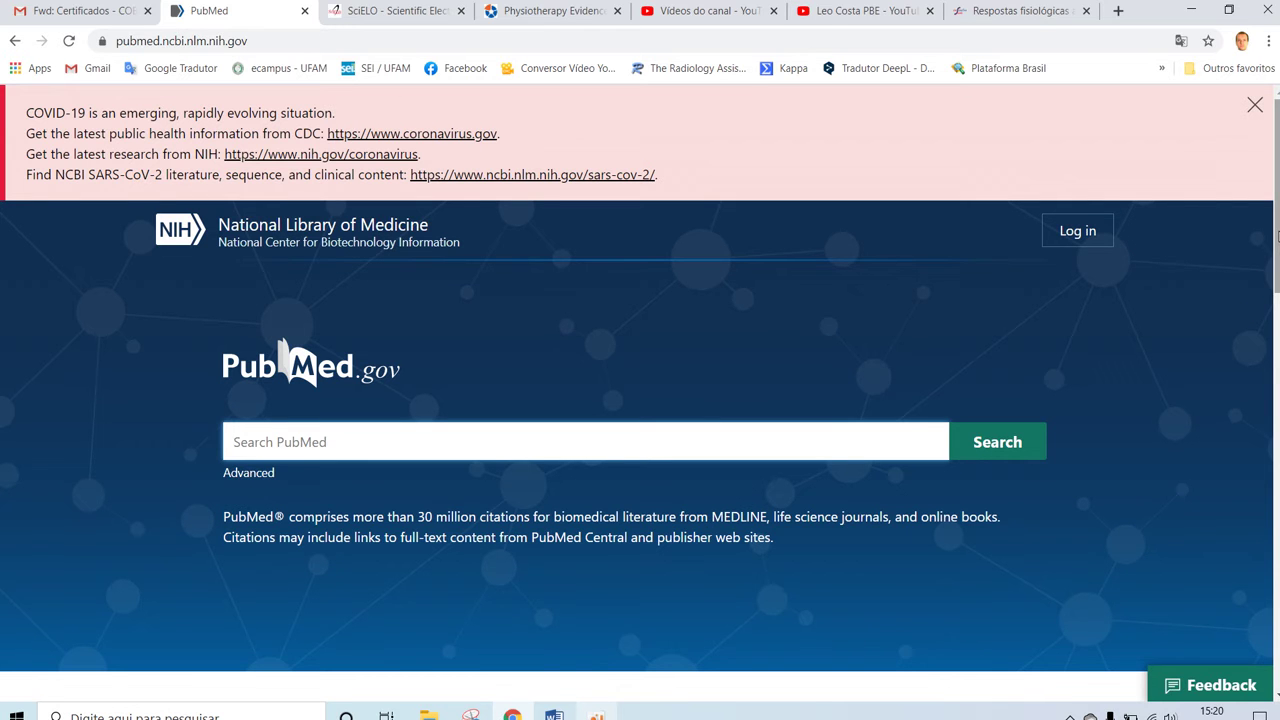
Search PubMed for the exact term "group-based" in quotation marks
scroll(1277, 236, "down", 3)
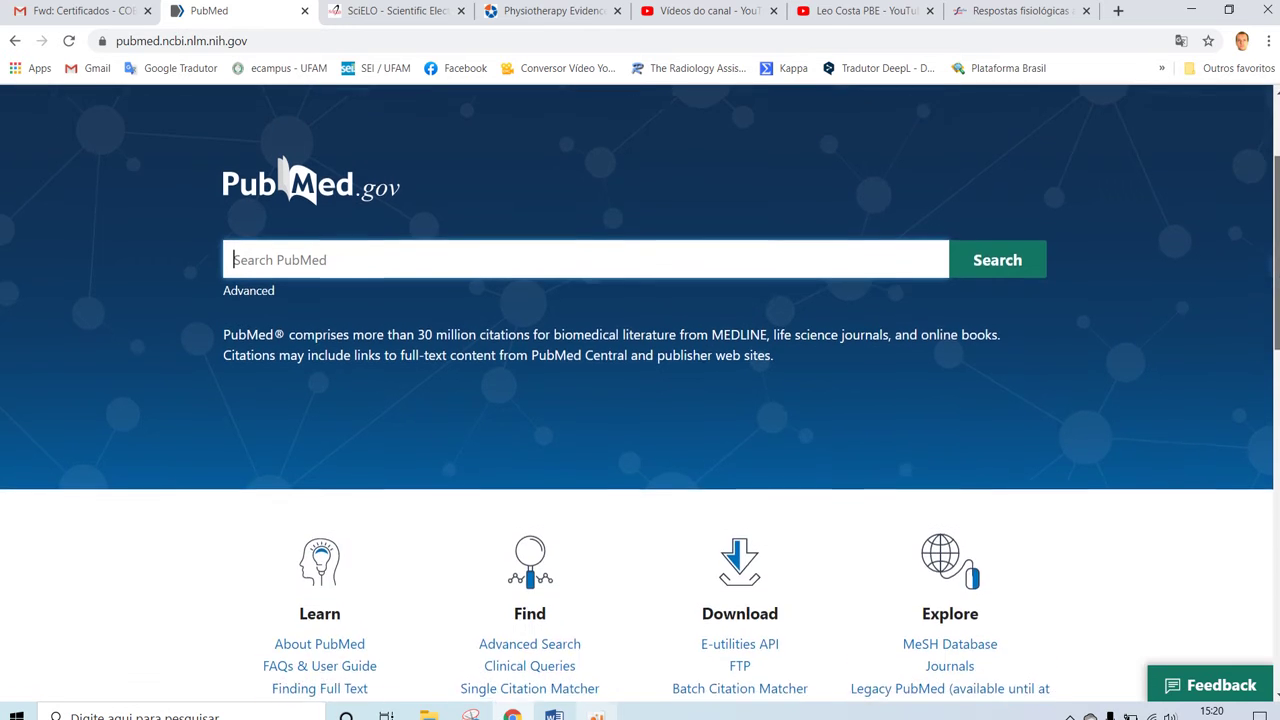
scroll(743, 406, "up", 3)
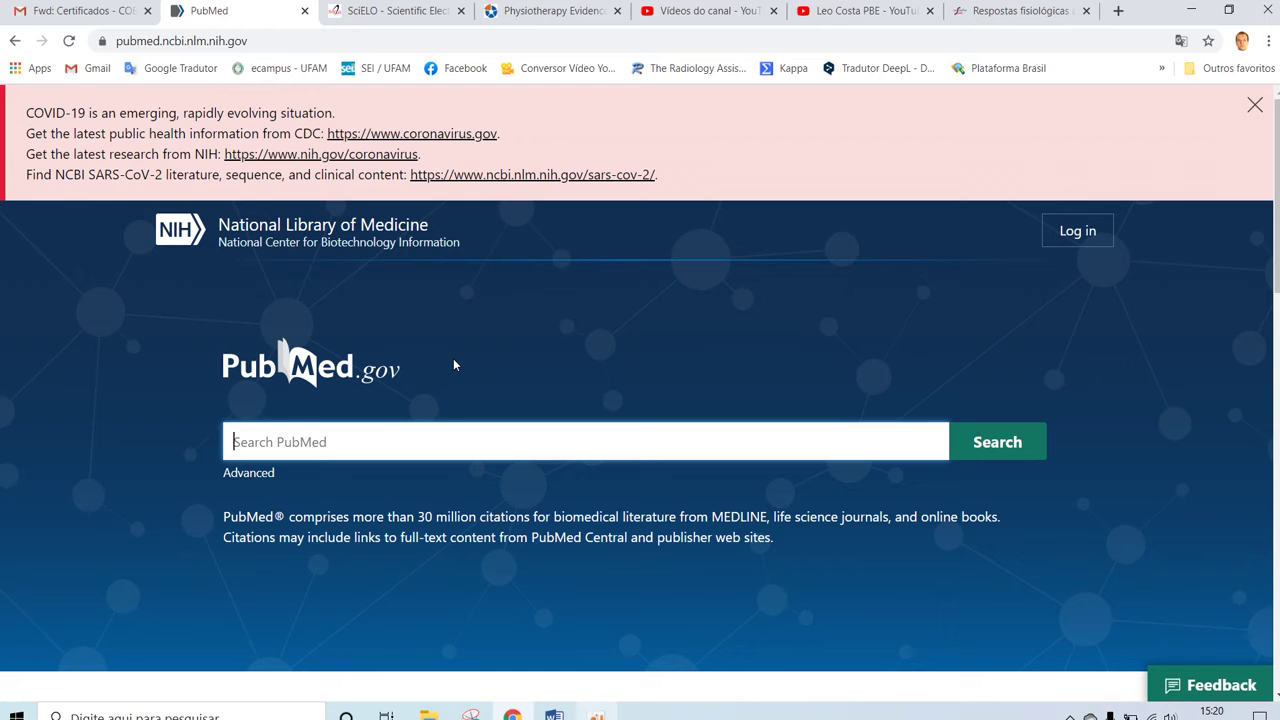
type("\"")
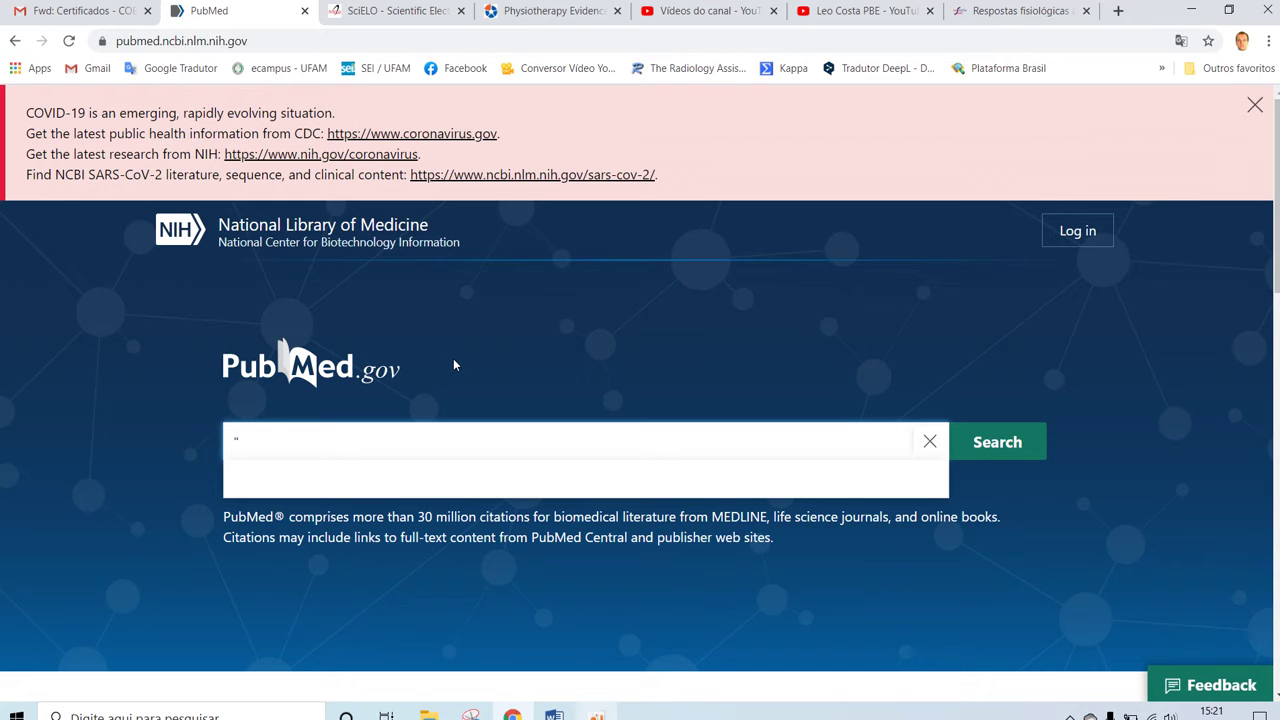
type("grou")
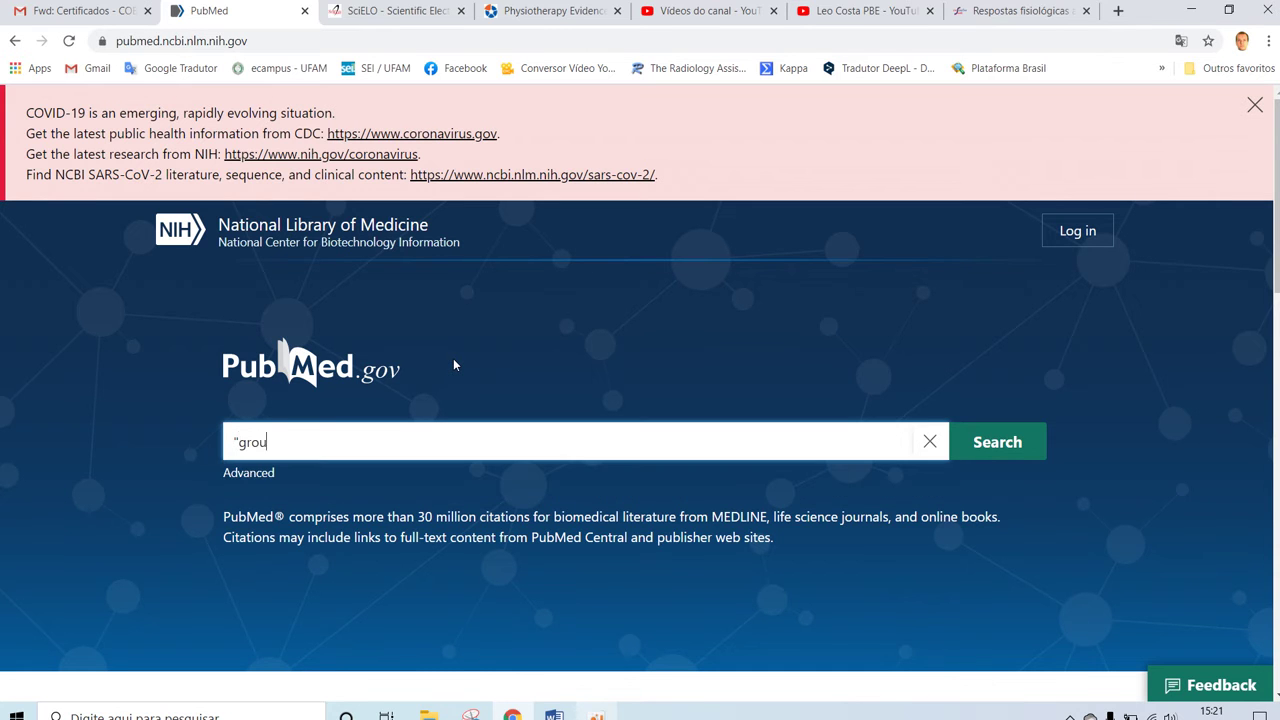
type("p-based\"")
left_click(1022, 452)
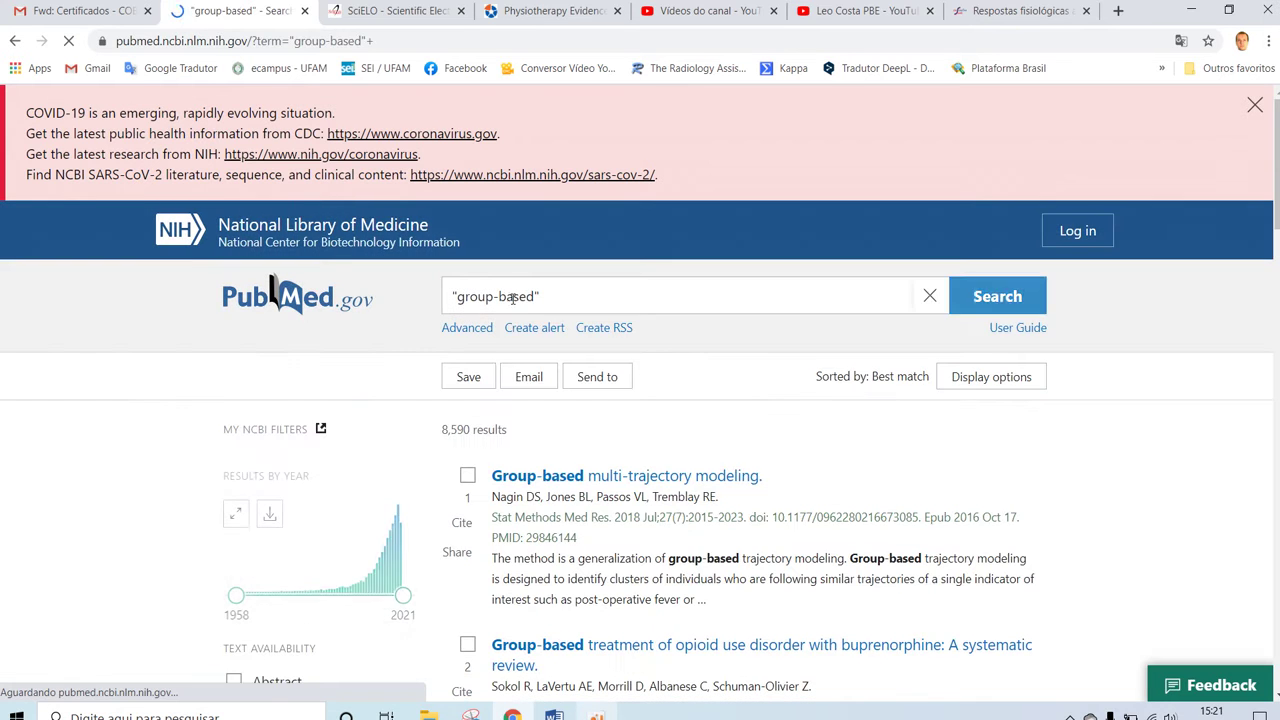
Look through the titles and abstracts of the first "group-based" search results
scroll(643, 360, "down", 1)
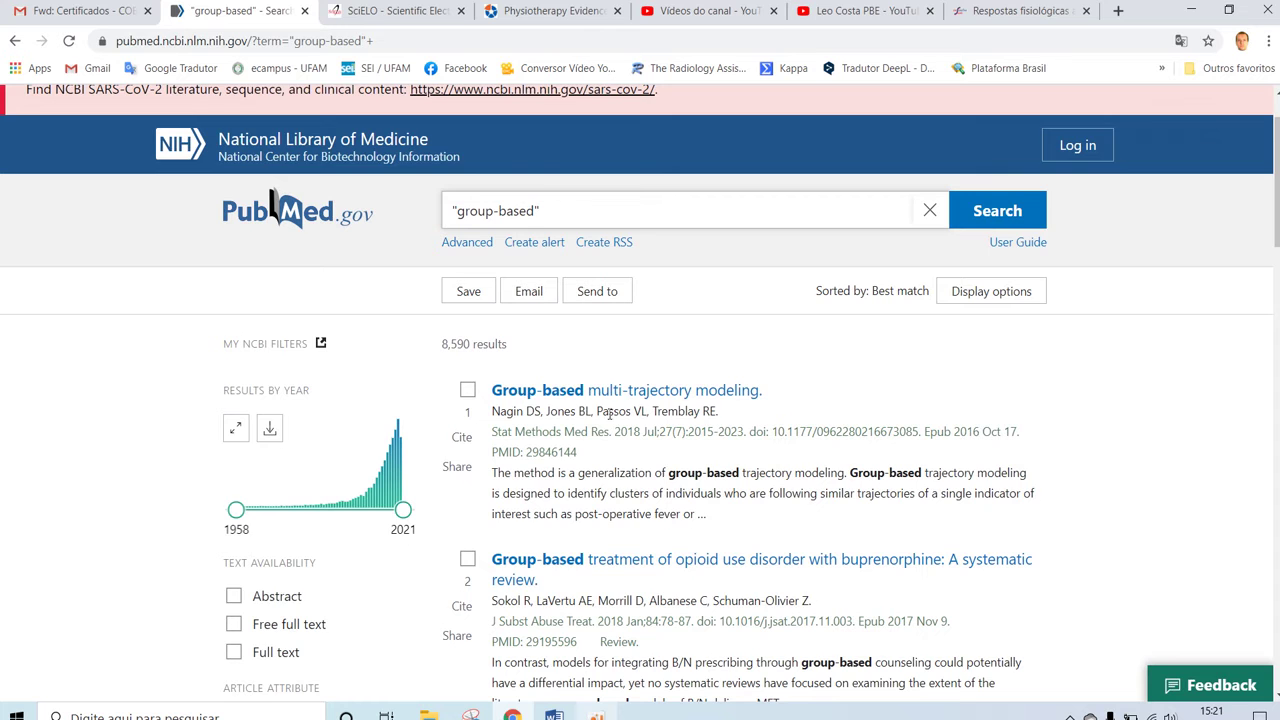
scroll(684, 417, "down", 2)
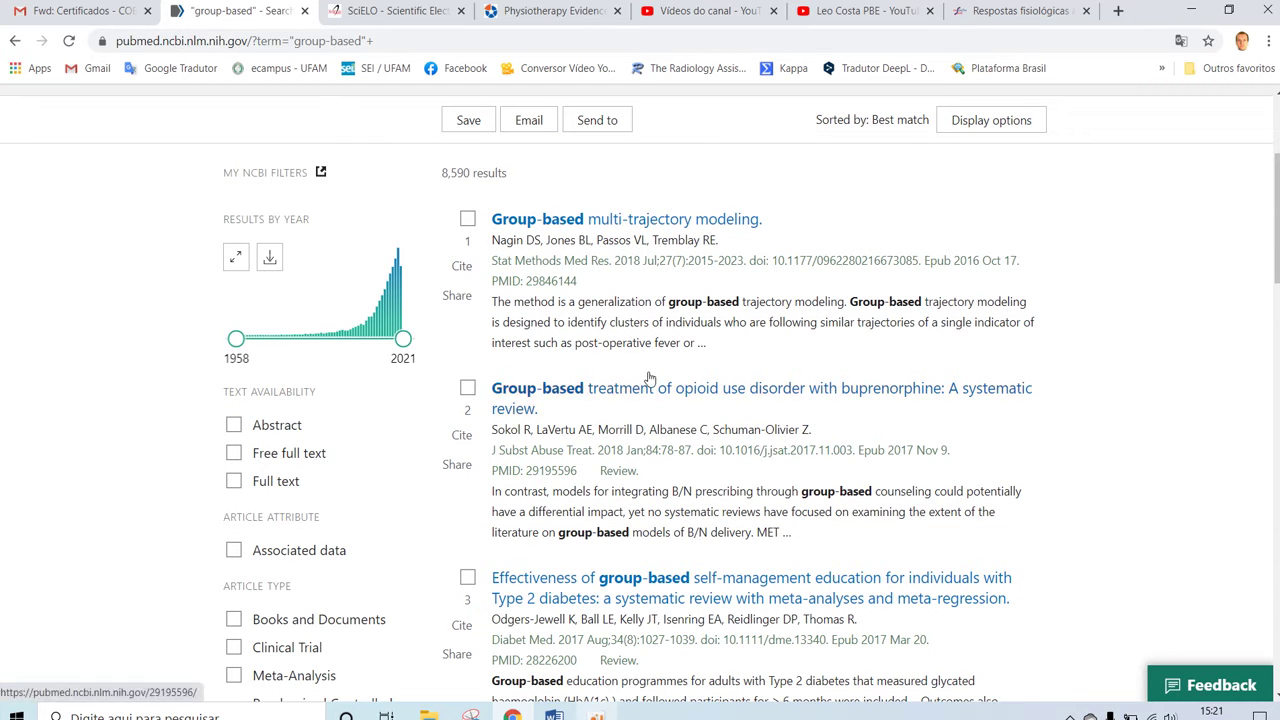
scroll(628, 396, "down", 3)
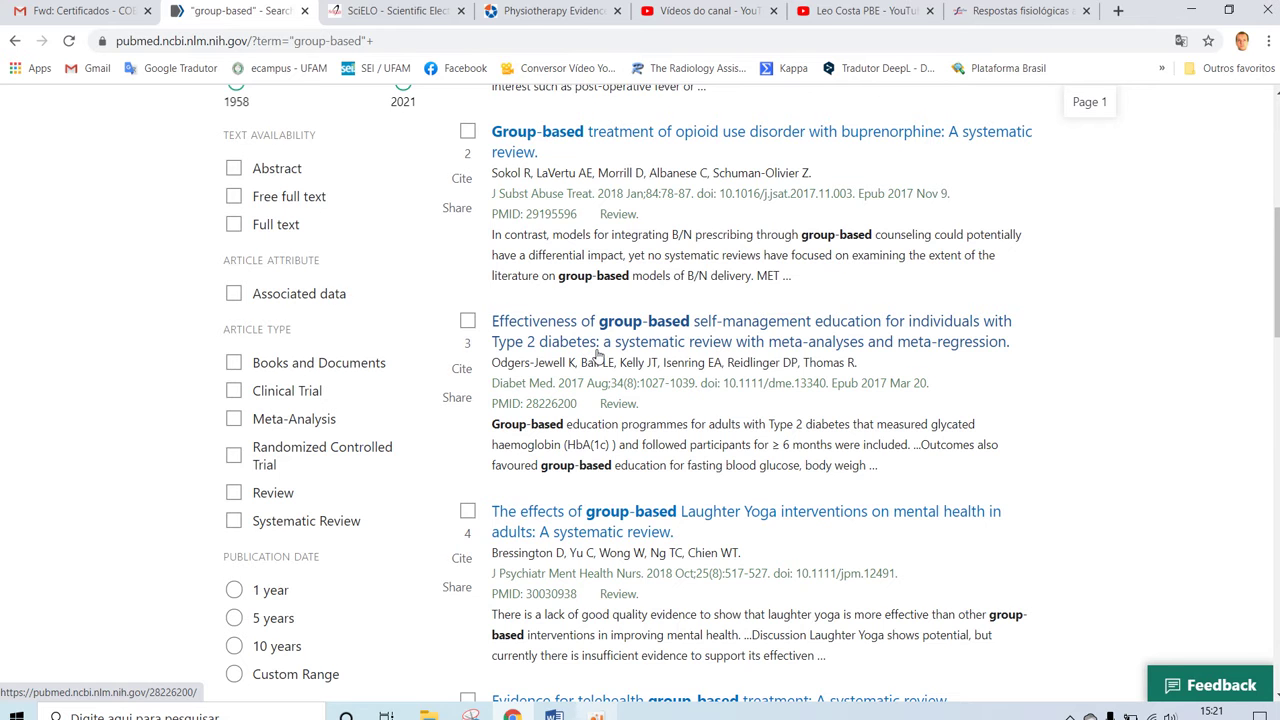
scroll(600, 357, "down", 2)
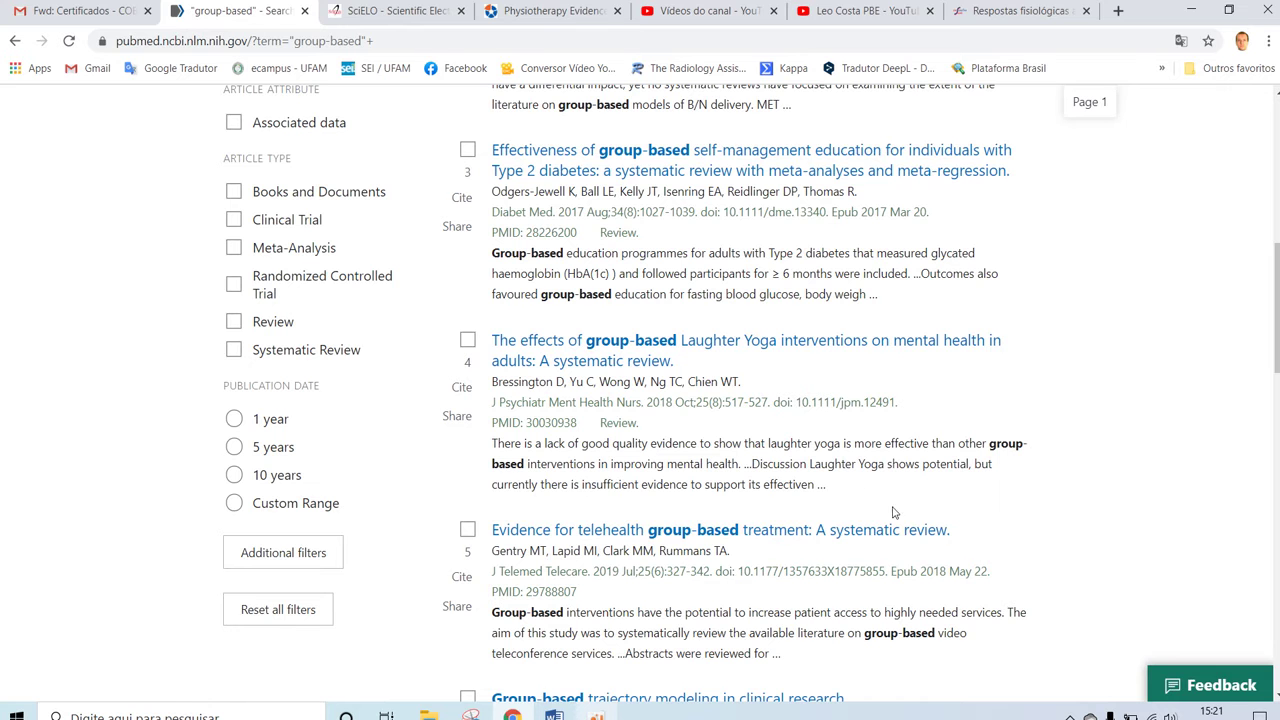
scroll(738, 436, "down", 1)
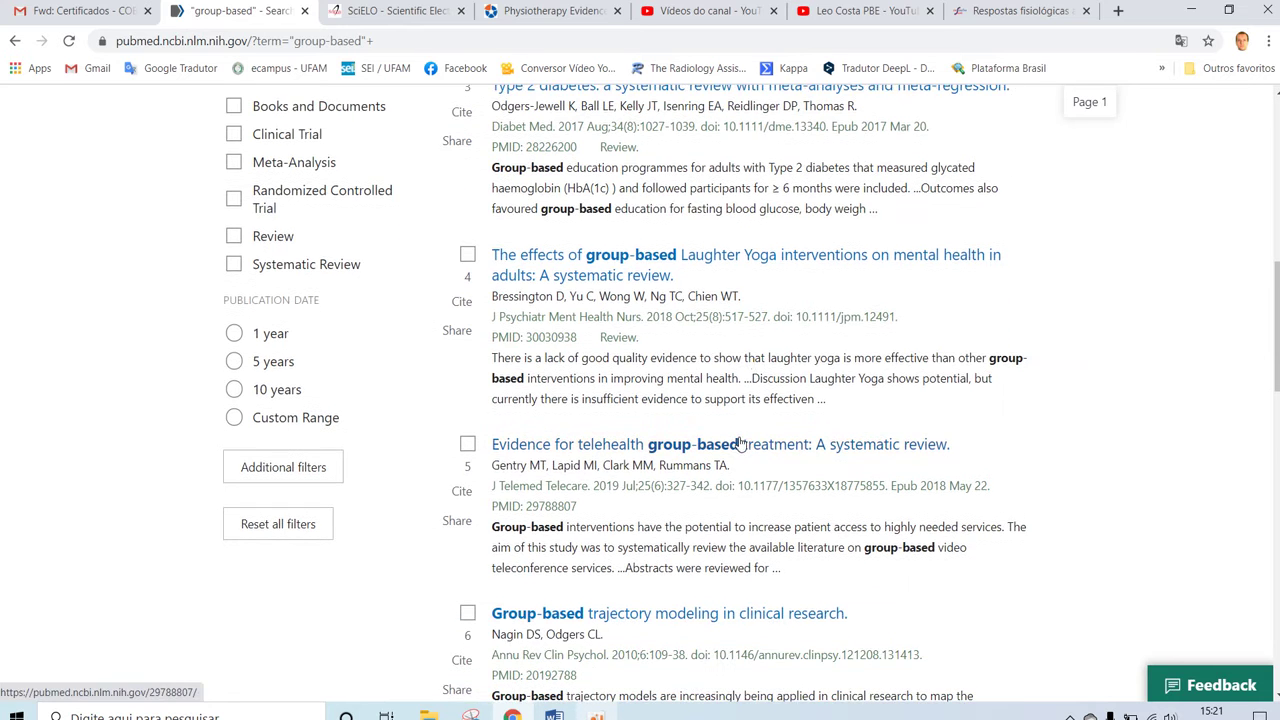
scroll(740, 443, "up", 5)
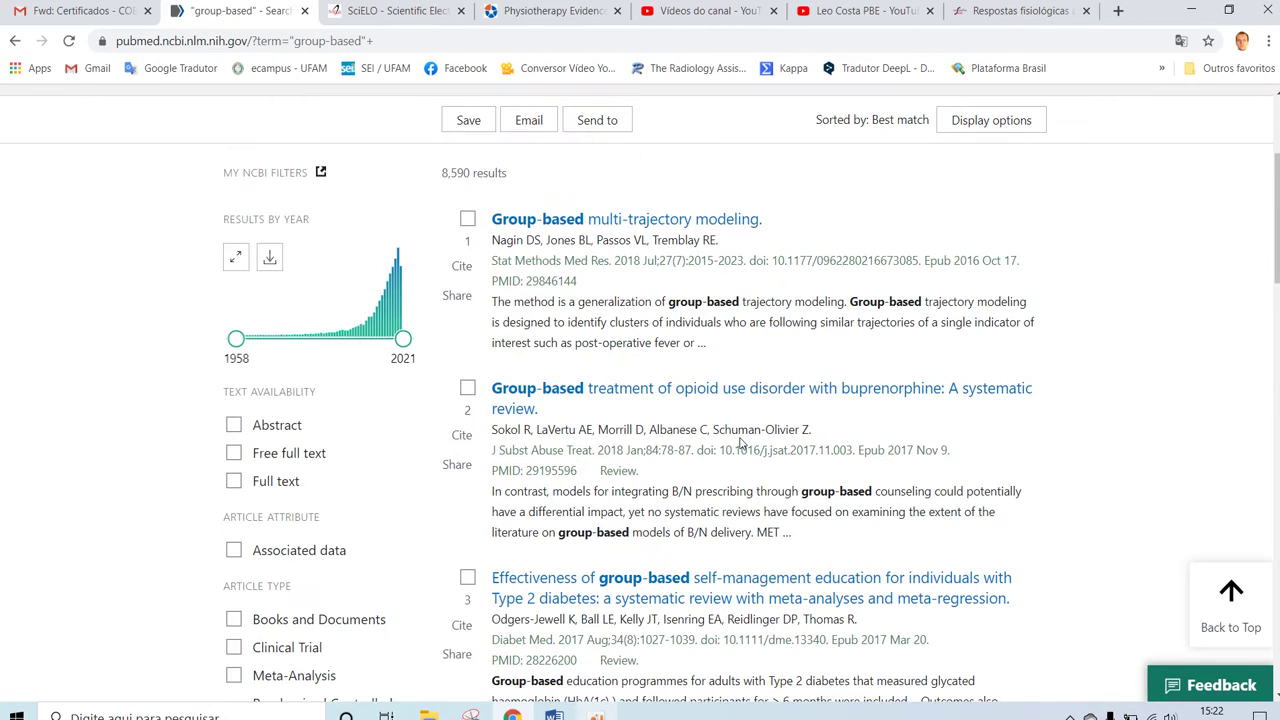
Refine the search to "group-based" AND "low back pain", with both terms in quotation marks, and run it
scroll(748, 450, "up", 1)
left_click(630, 115)
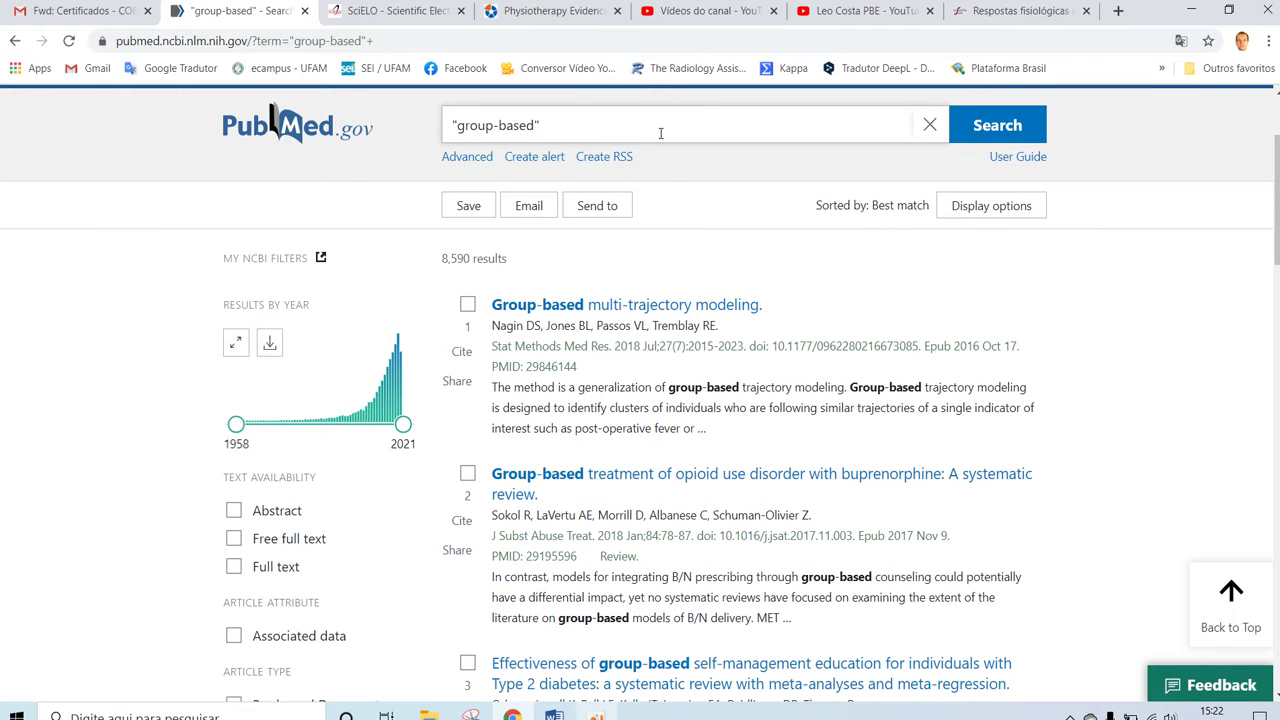
type("AND \"low back pain\"")
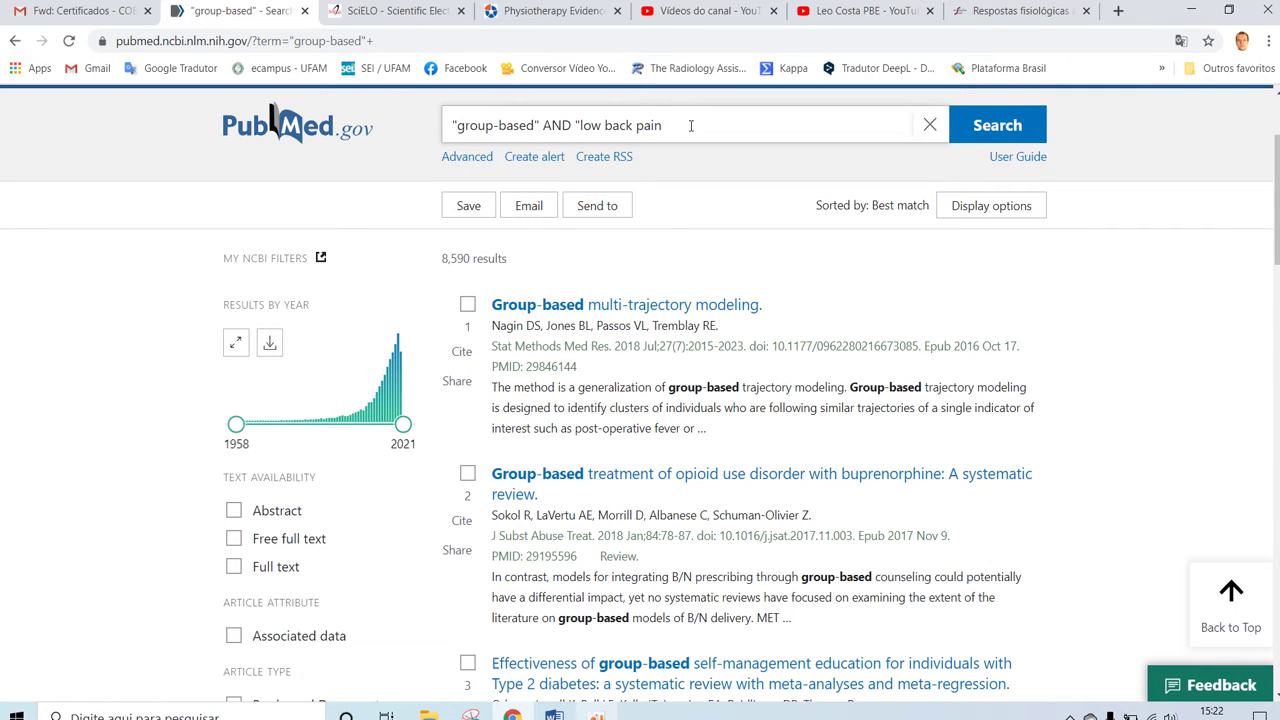
left_click(580, 124)
key("BackSpace")
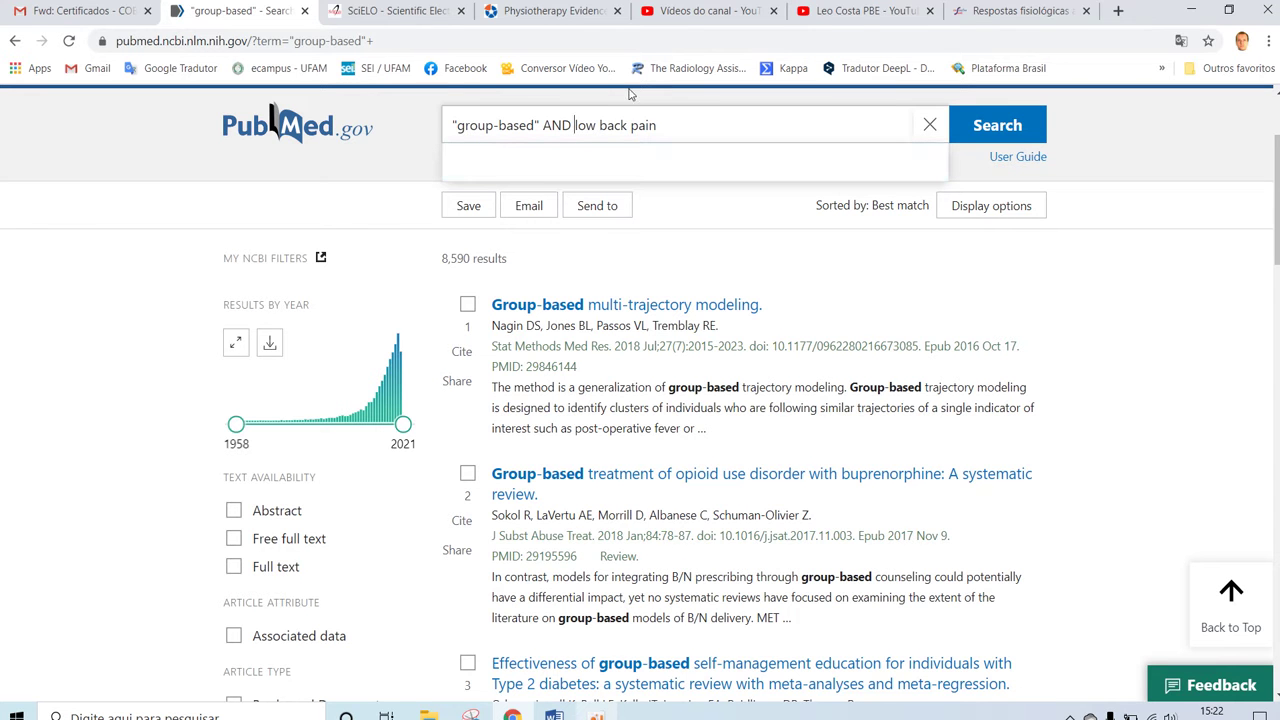
type("\"")
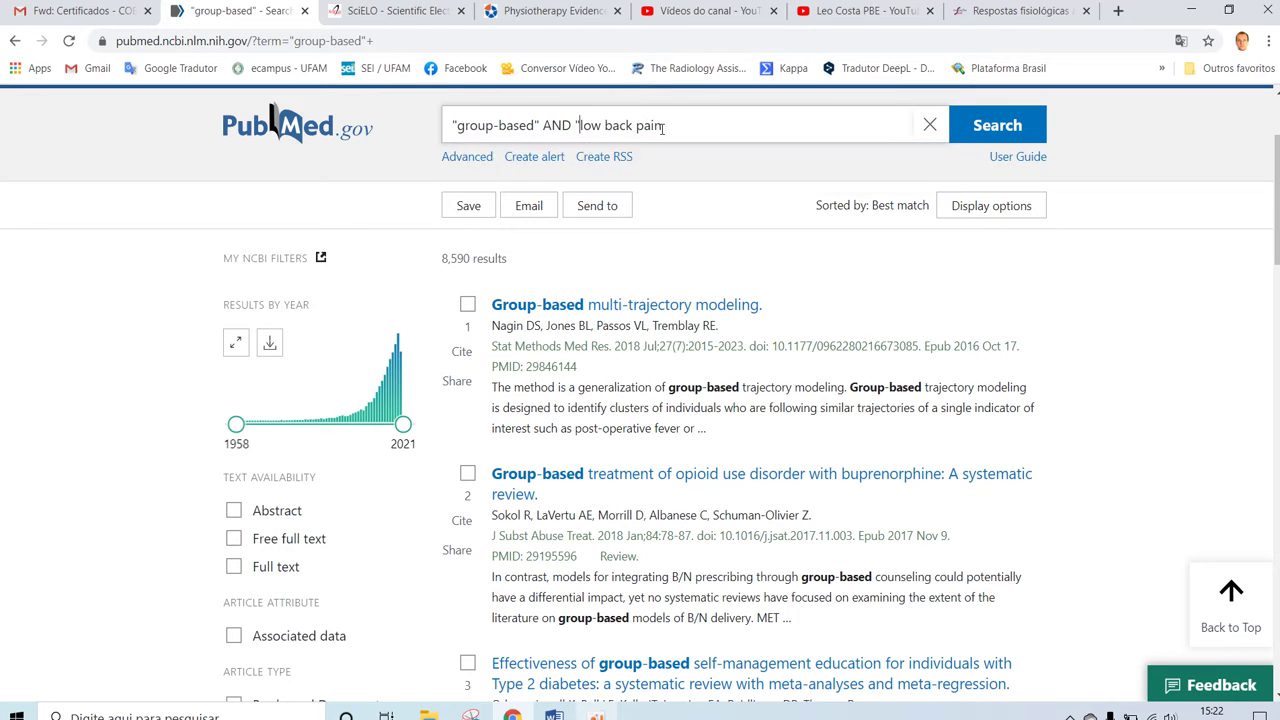
left_click(665, 125)
type("\"")
left_click(1009, 135)
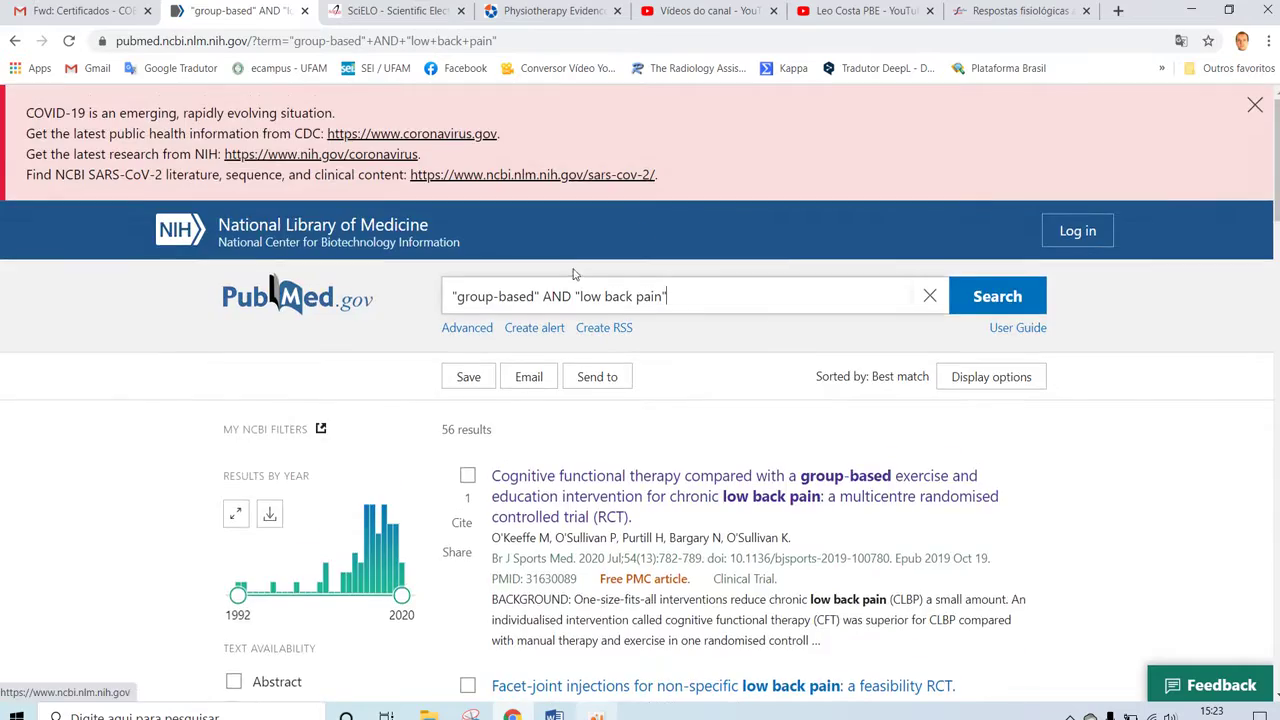
Add AND "radiculopathy" to the query "group-based" AND "low back pain" and run the narrower search
scroll(814, 360, "down", 3)
scroll(640, 295, "down", 12)
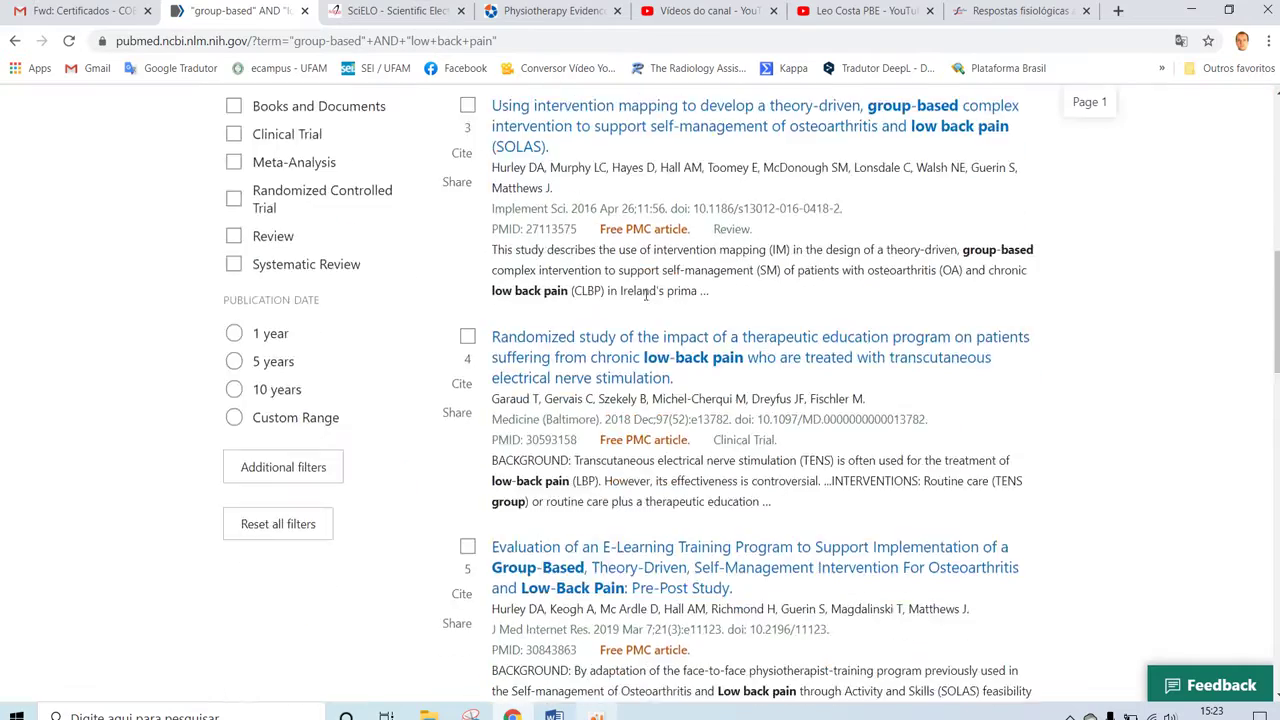
scroll(645, 298, "down", 7)
scroll(648, 299, "up", 10)
scroll(648, 299, "up", 10)
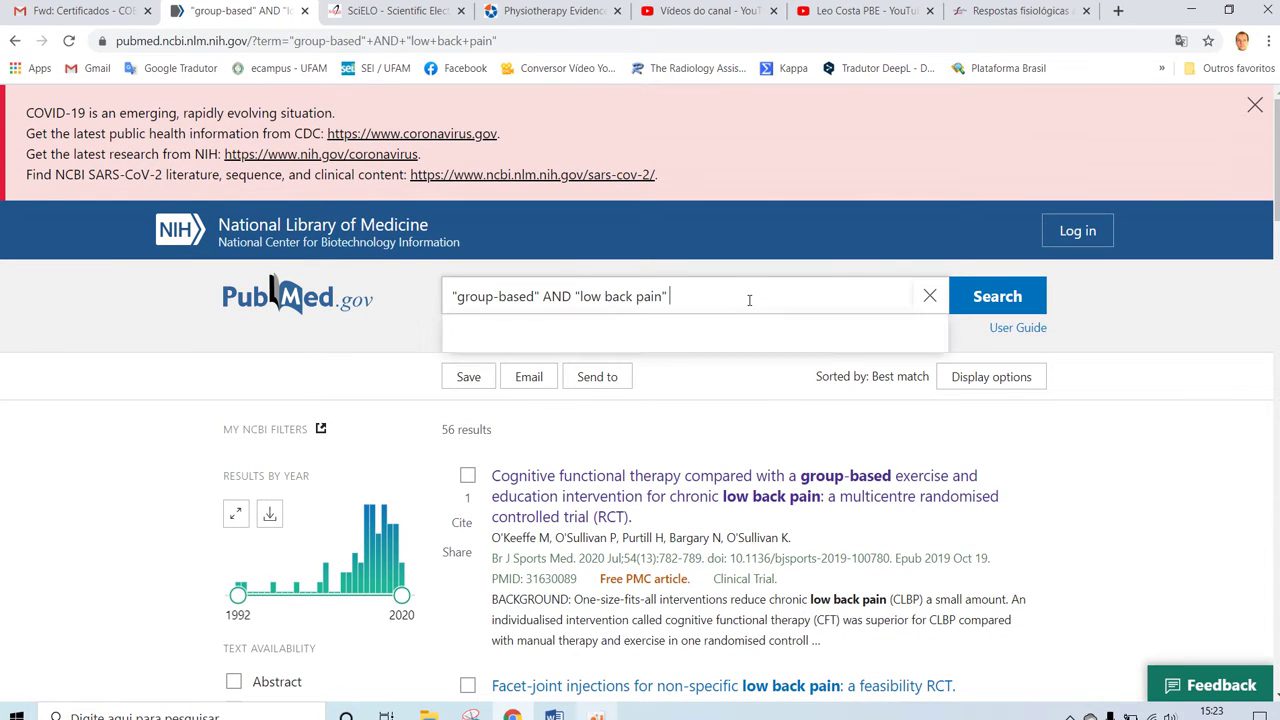
type("AND \"low back pain\" ")
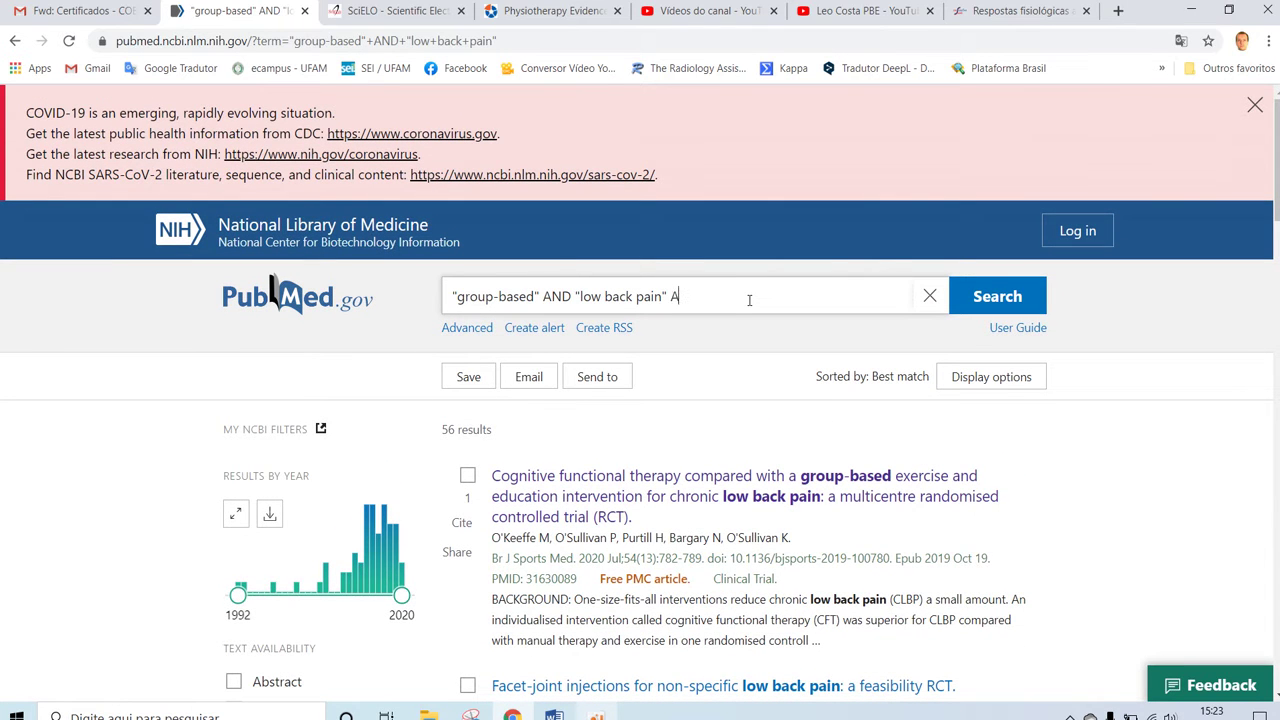
type("AND \"")
type("radiculpathy\"")
key("Return")
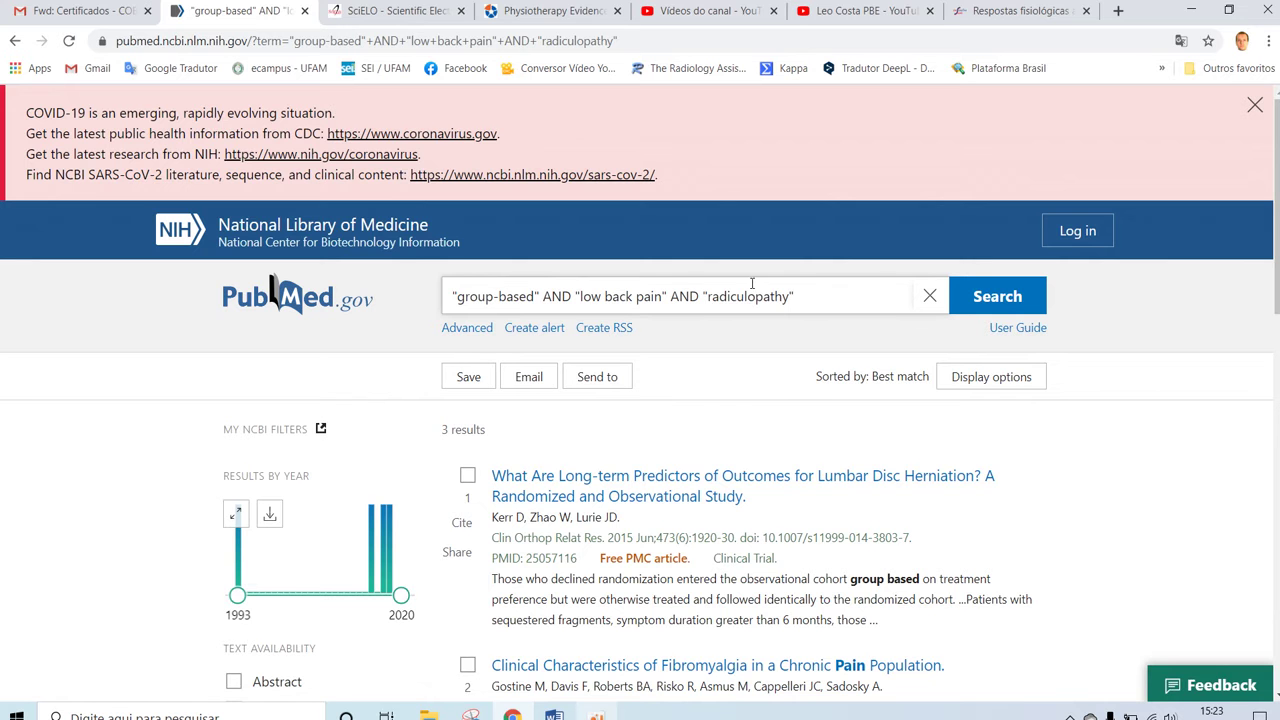
Check the articles found with the radiculopathy term, and return to the previous two-term search results
scroll(760, 450, "down", 2)
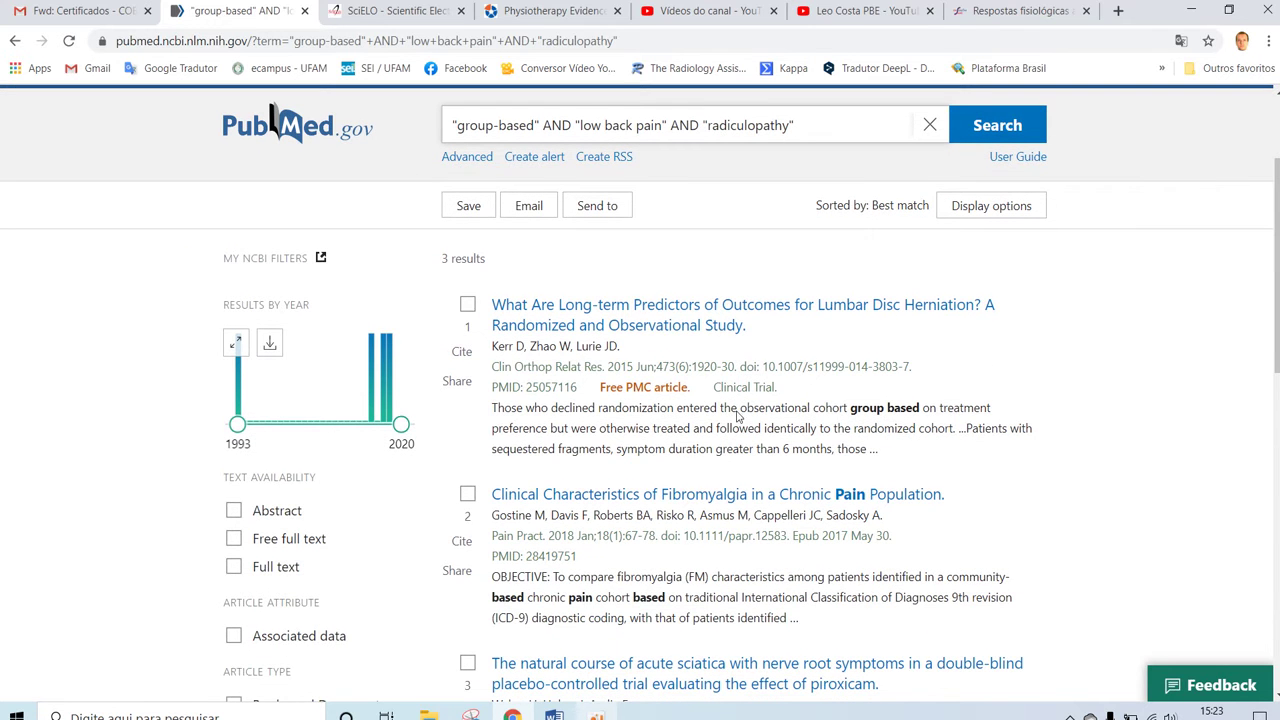
scroll(795, 505, "down", 3)
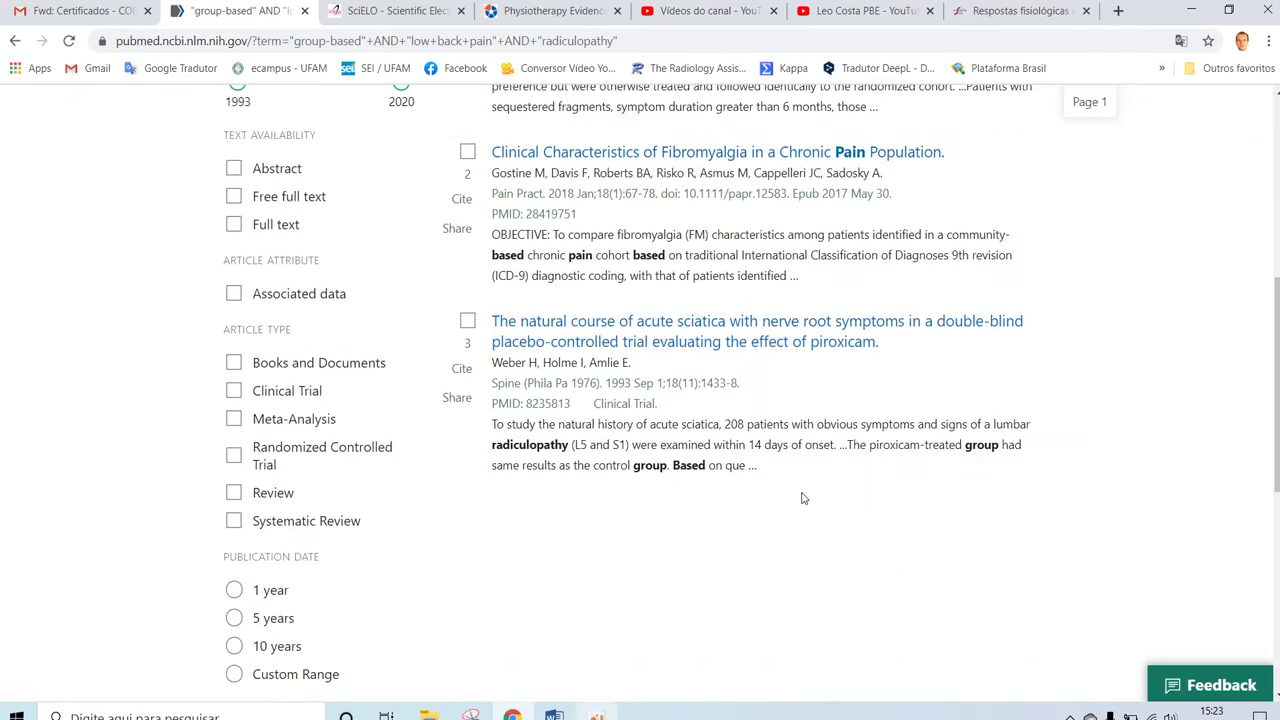
scroll(801, 497, "up", 5)
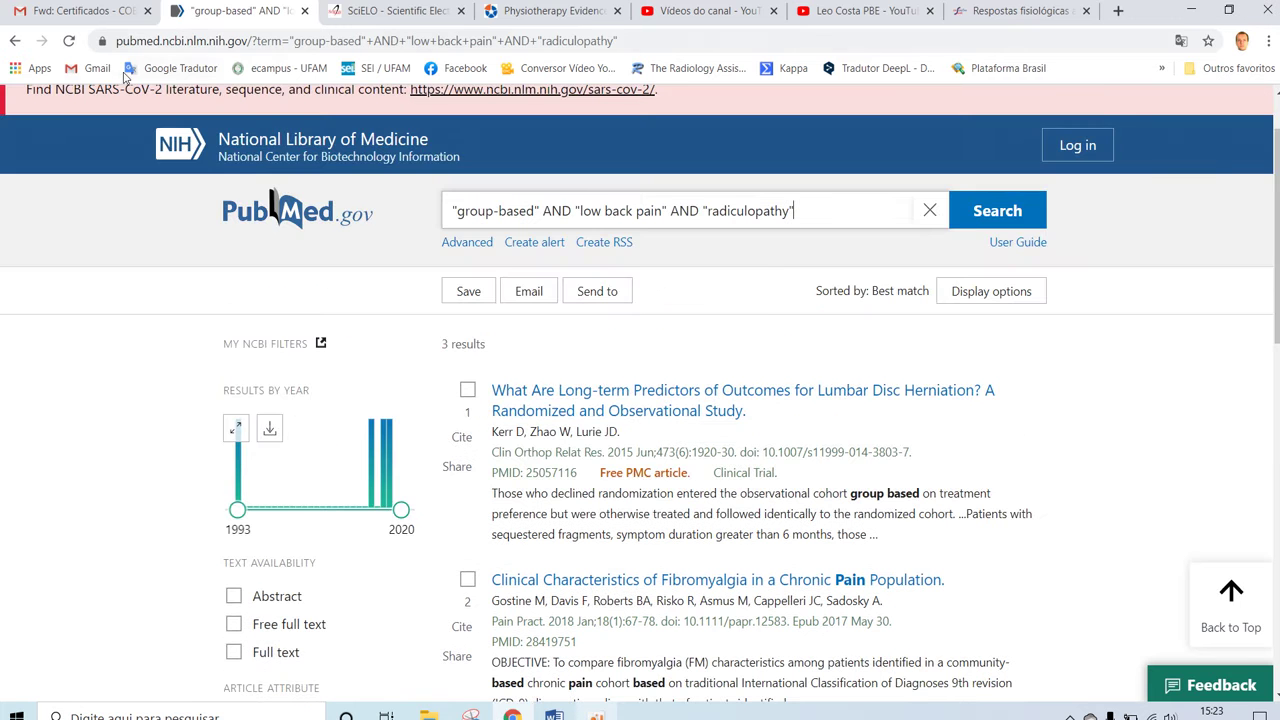
left_click(15, 41)
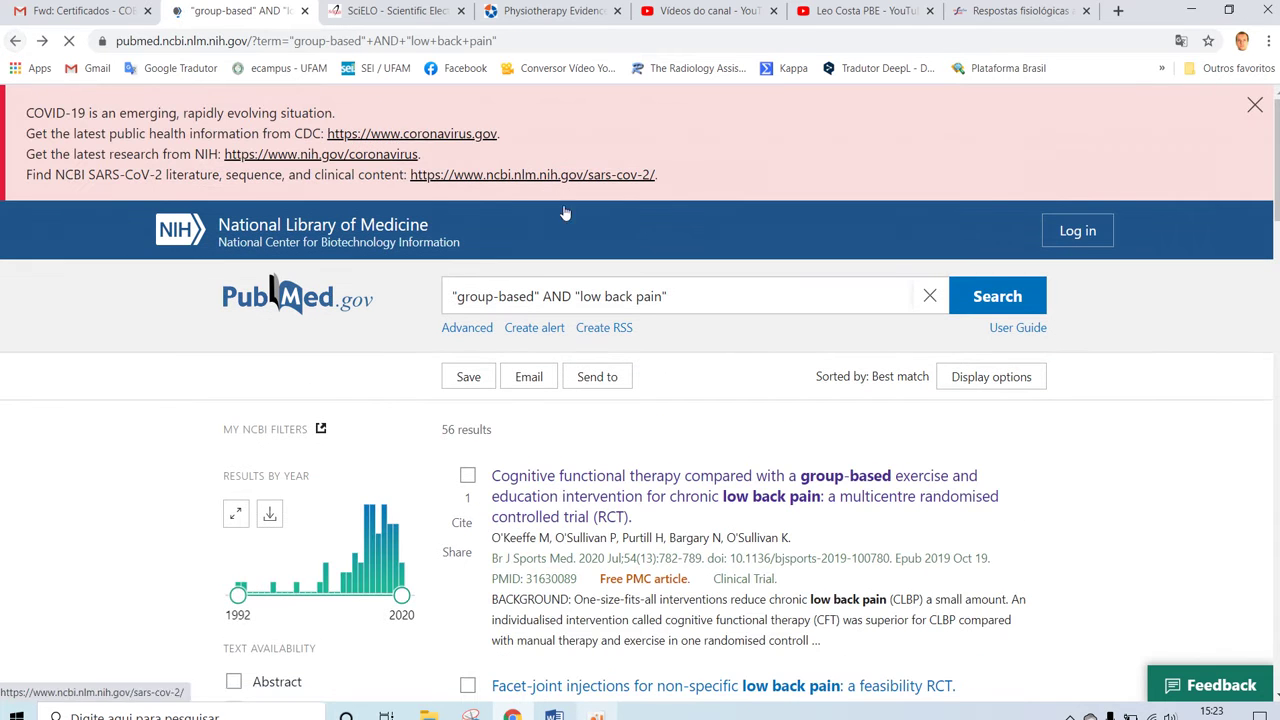
Examine the results-by-year chart and the text availability, article attribute, article type and publication date filters
scroll(630, 276, "down", 1)
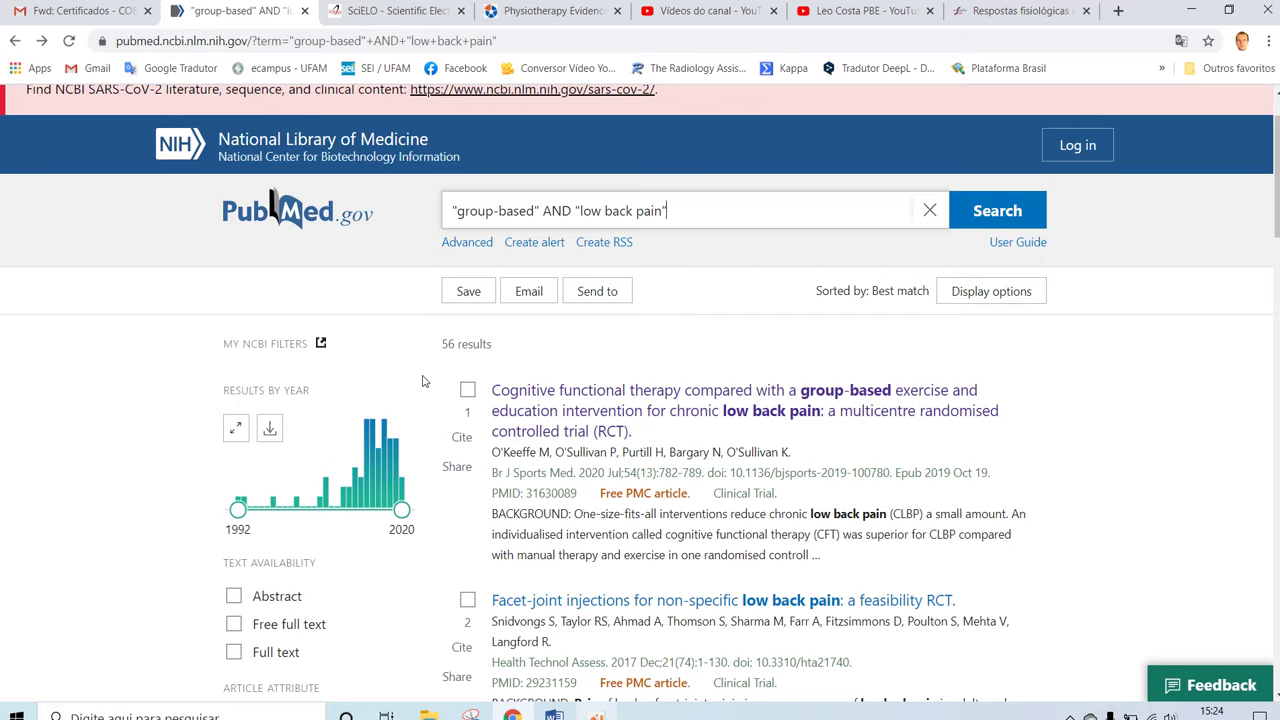
mouse_move(398, 497)
scroll(421, 386, "down", 2)
scroll(418, 382, "down", 2)
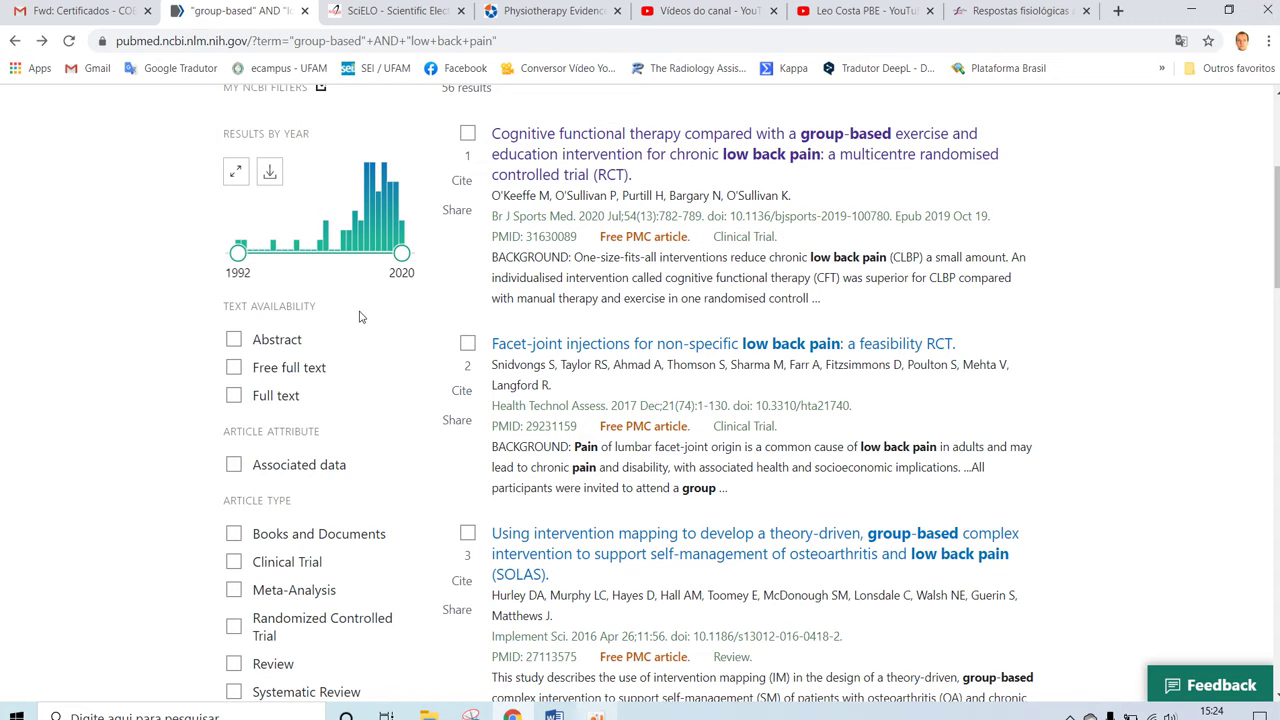
scroll(700, 335, "up", 5)
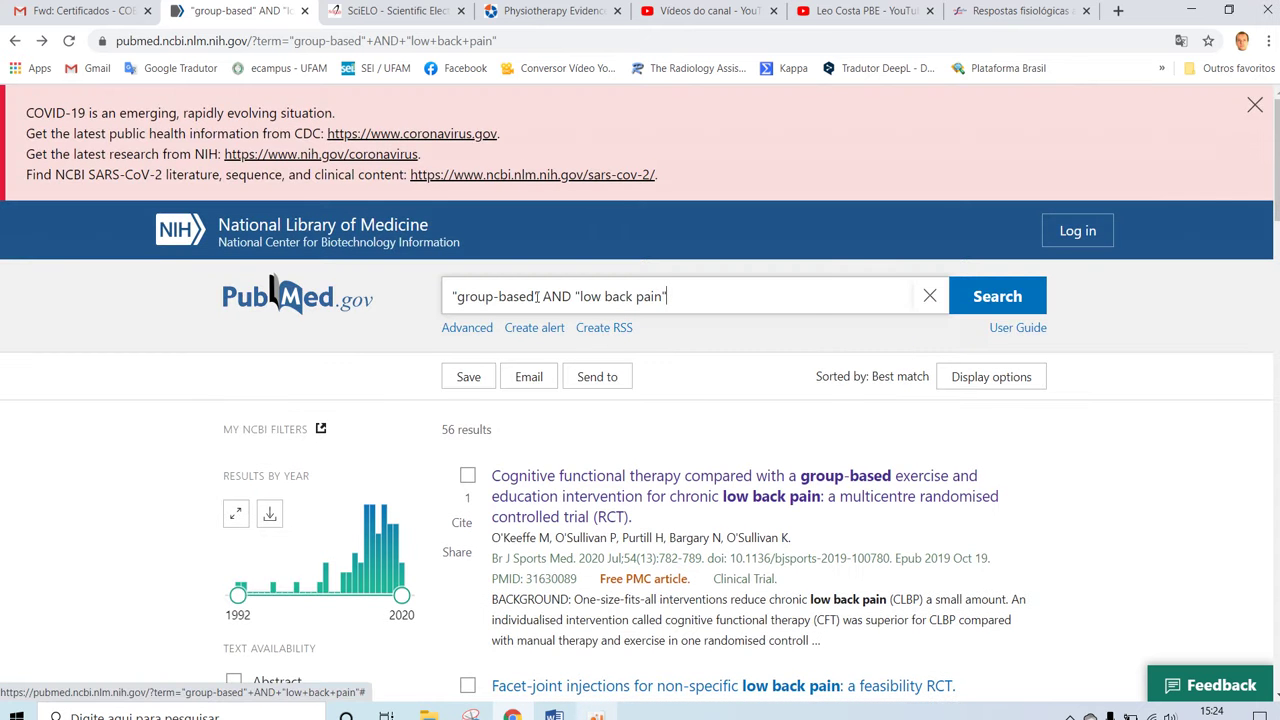
scroll(450, 280, "down", 3)
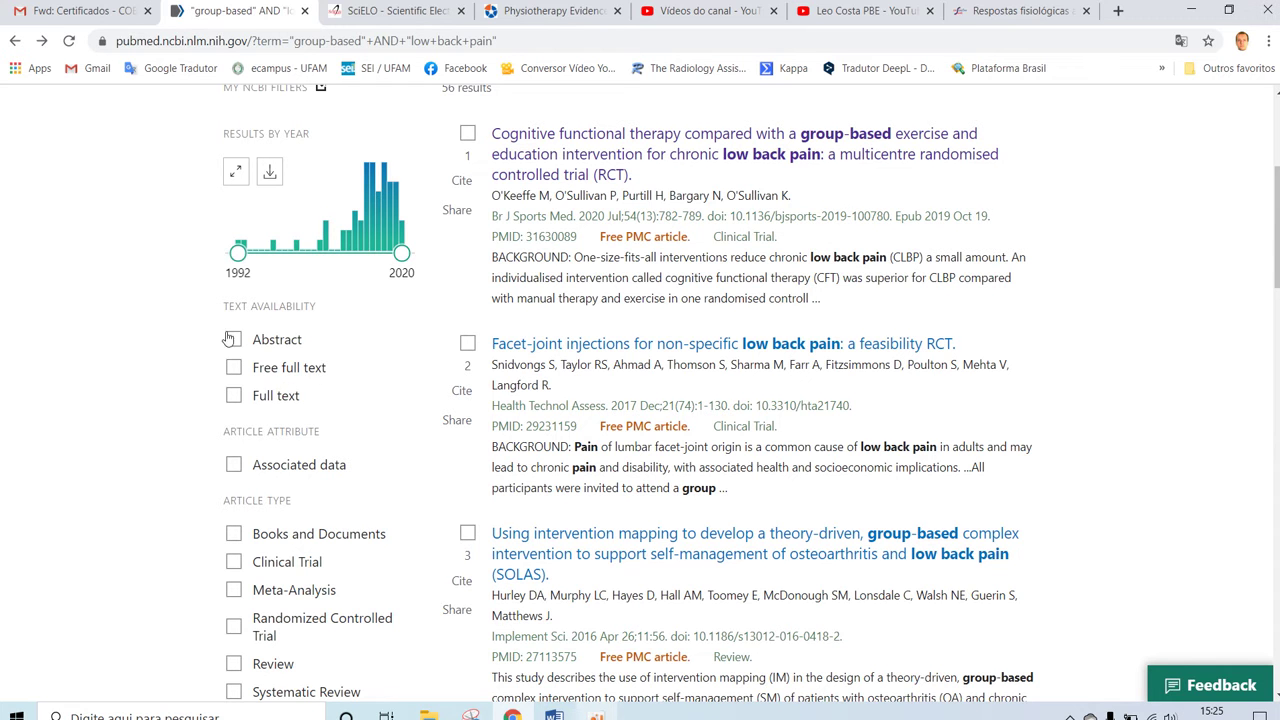
scroll(238, 332, "down", 5)
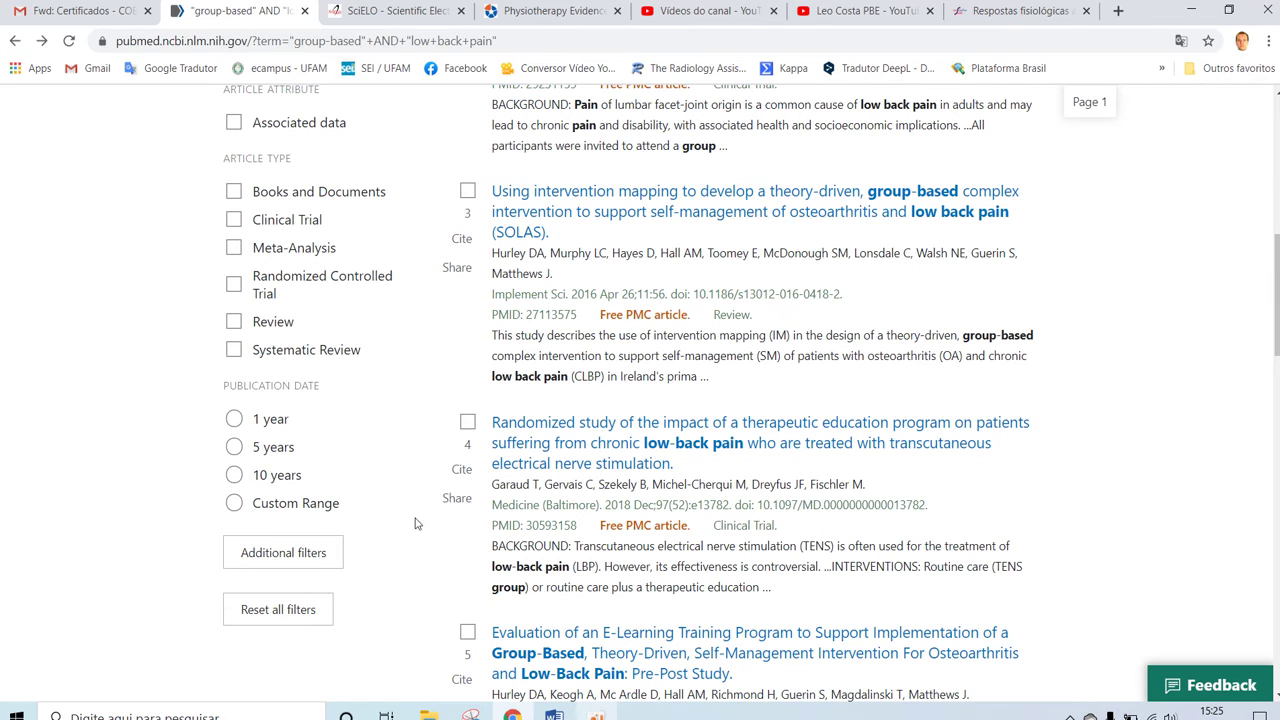
Open the additional filters and look through the available article types
left_click(326, 559)
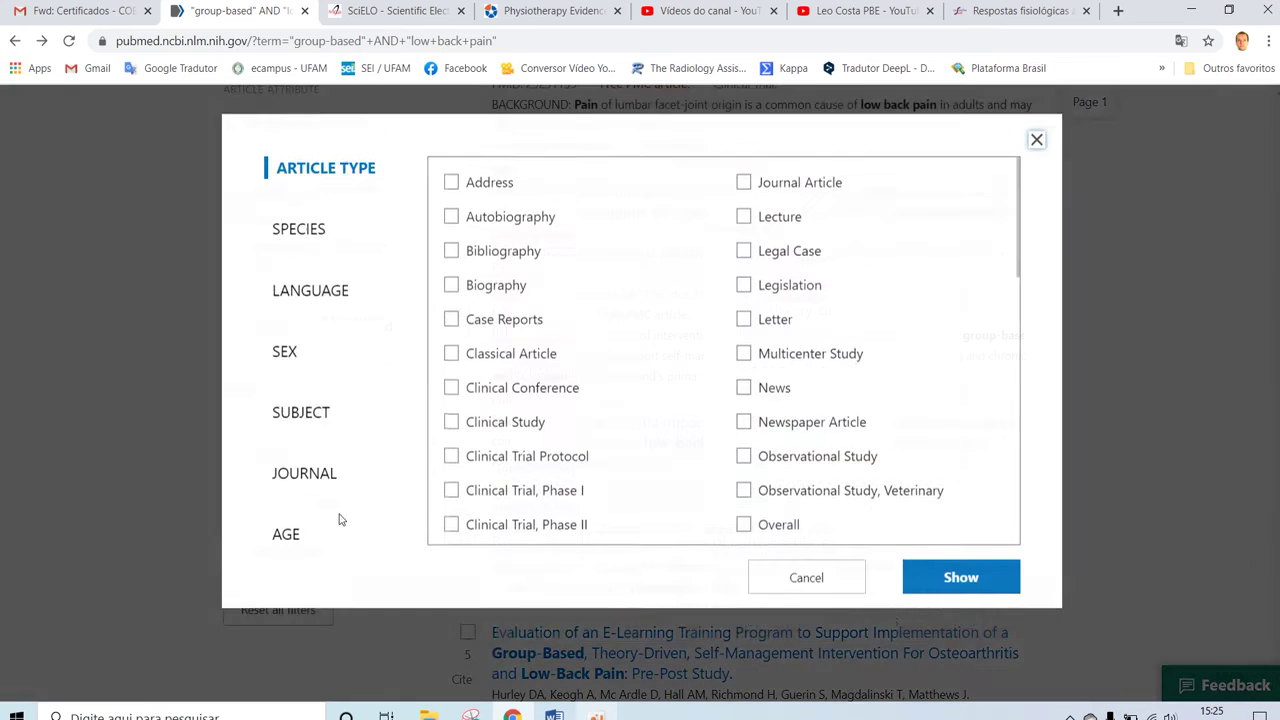
scroll(657, 257, "down", 10)
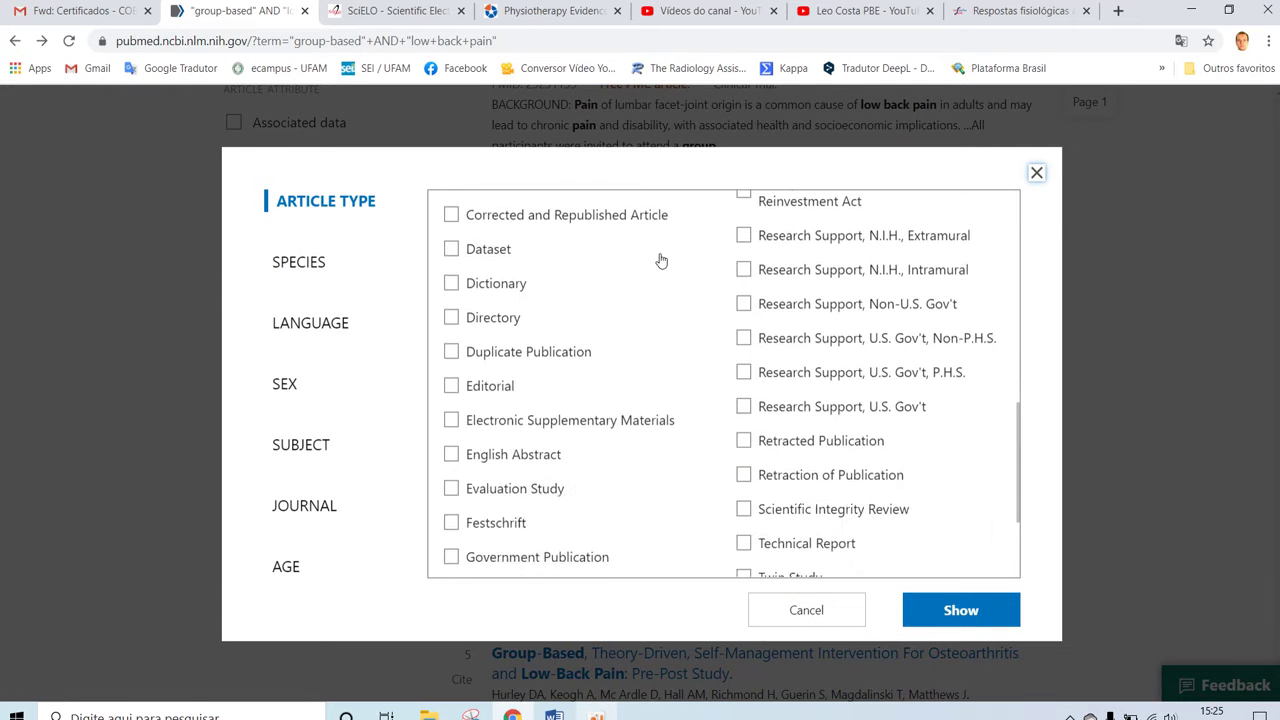
scroll(660, 260, "up", 7)
Review the species options and the full list of languages offered in the additional filters
left_click(346, 268)
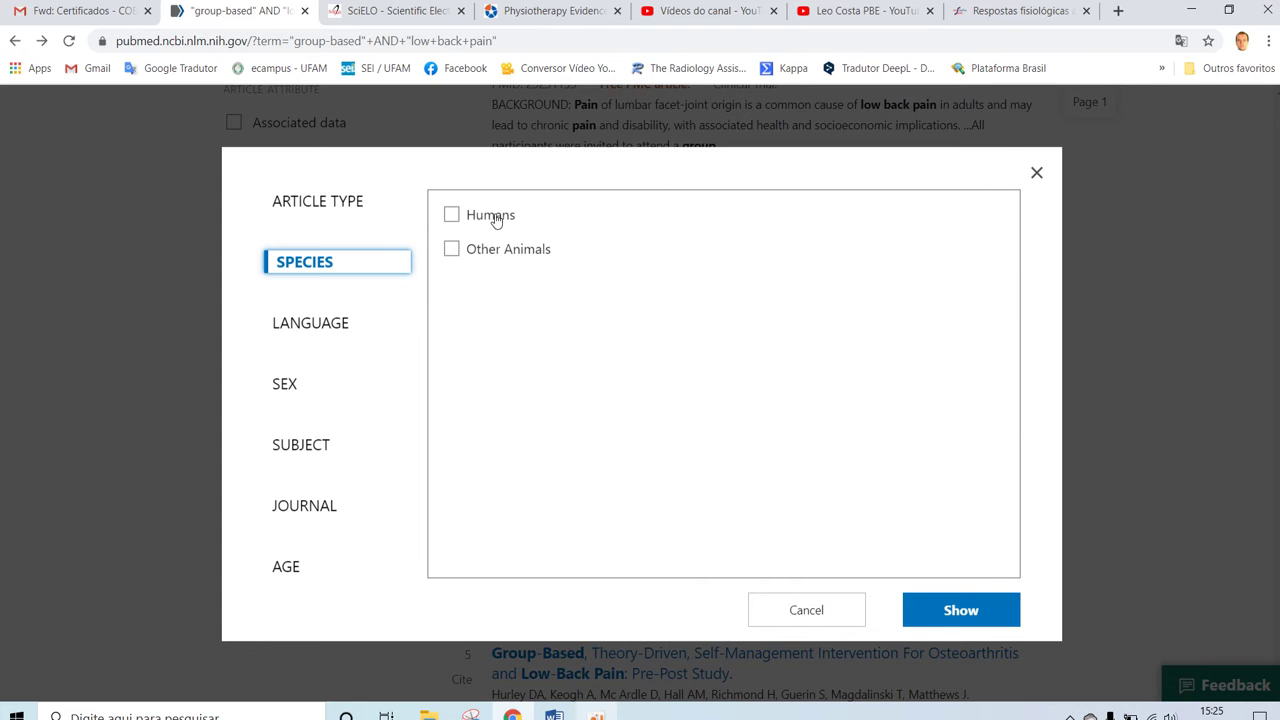
left_click(343, 322)
scroll(555, 307, "down", 3)
scroll(557, 305, "down", 8)
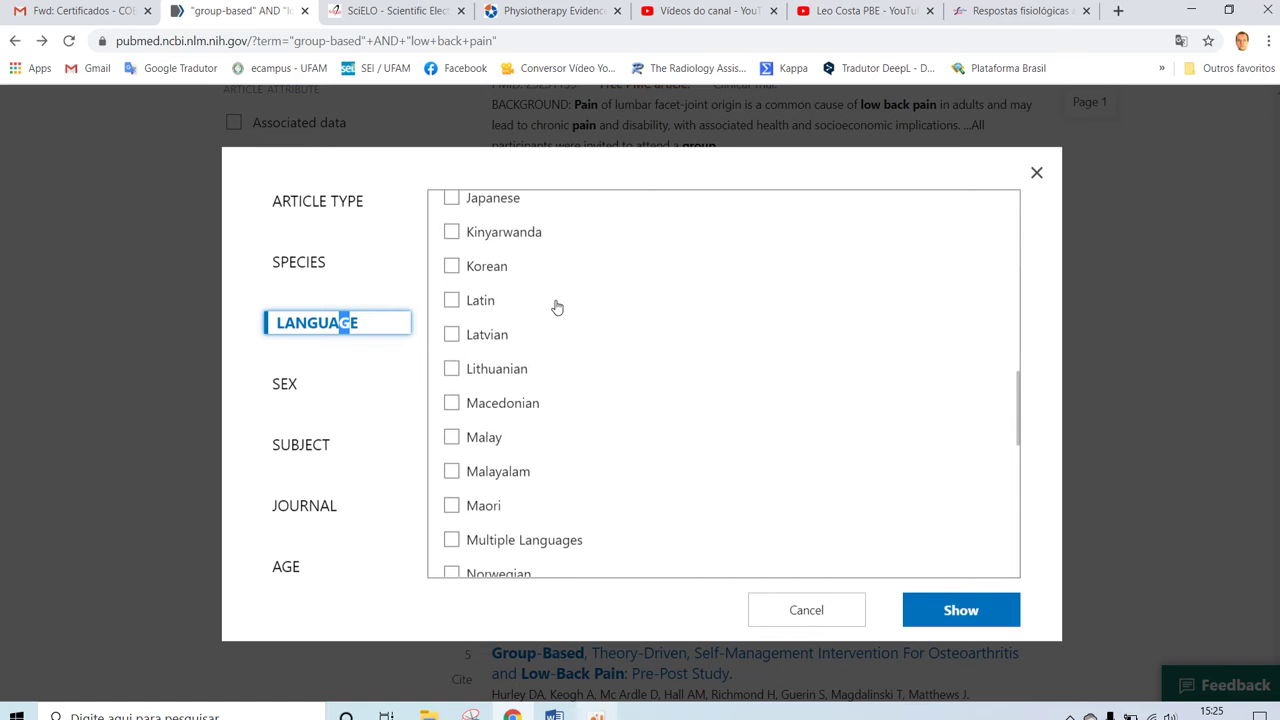
scroll(560, 400, "down", 1)
scroll(631, 434, "down", 3)
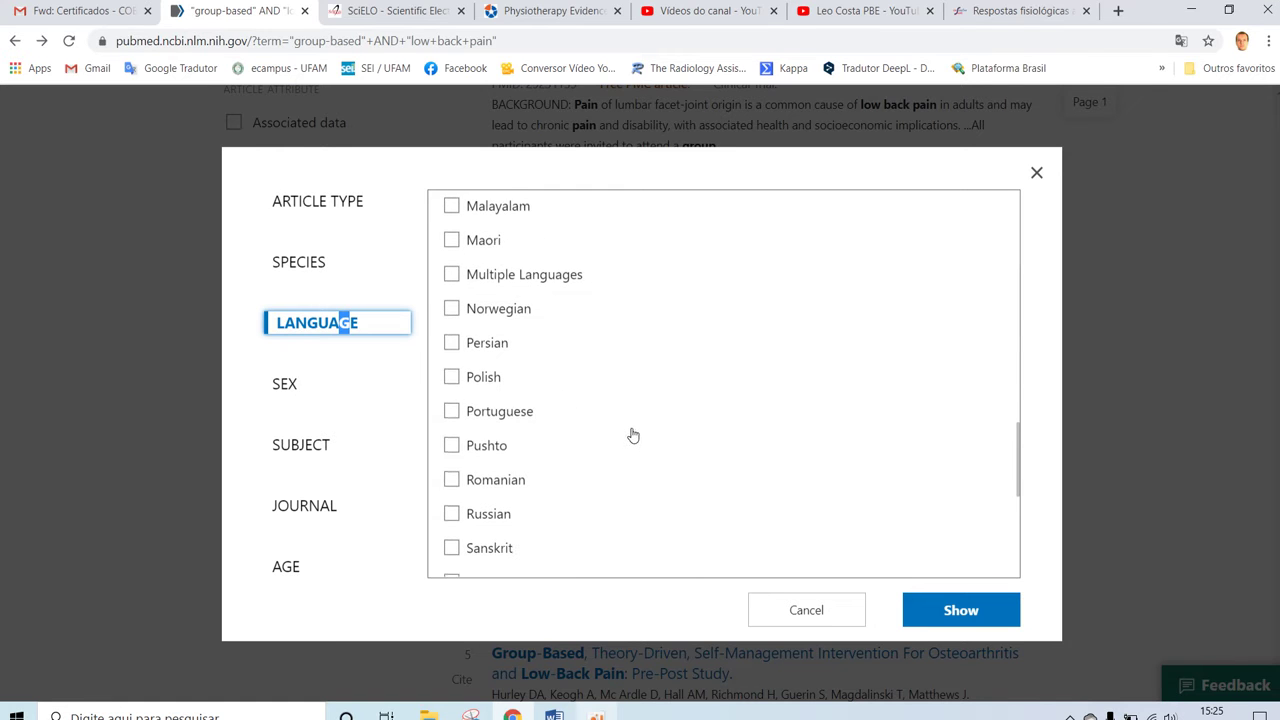
scroll(634, 430, "down", 1)
scroll(634, 430, "up", 15)
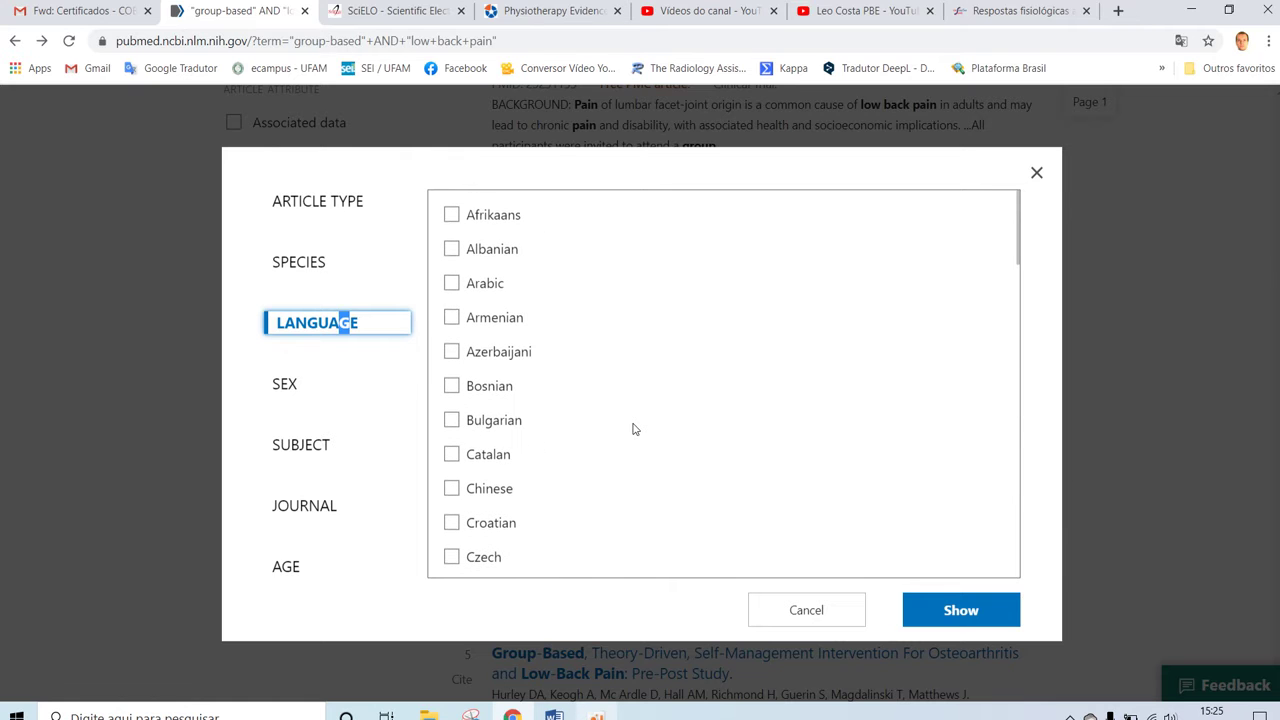
Review the sex, subject, journal and age options in the additional filters, and close them without applying any
left_click(424, 258)
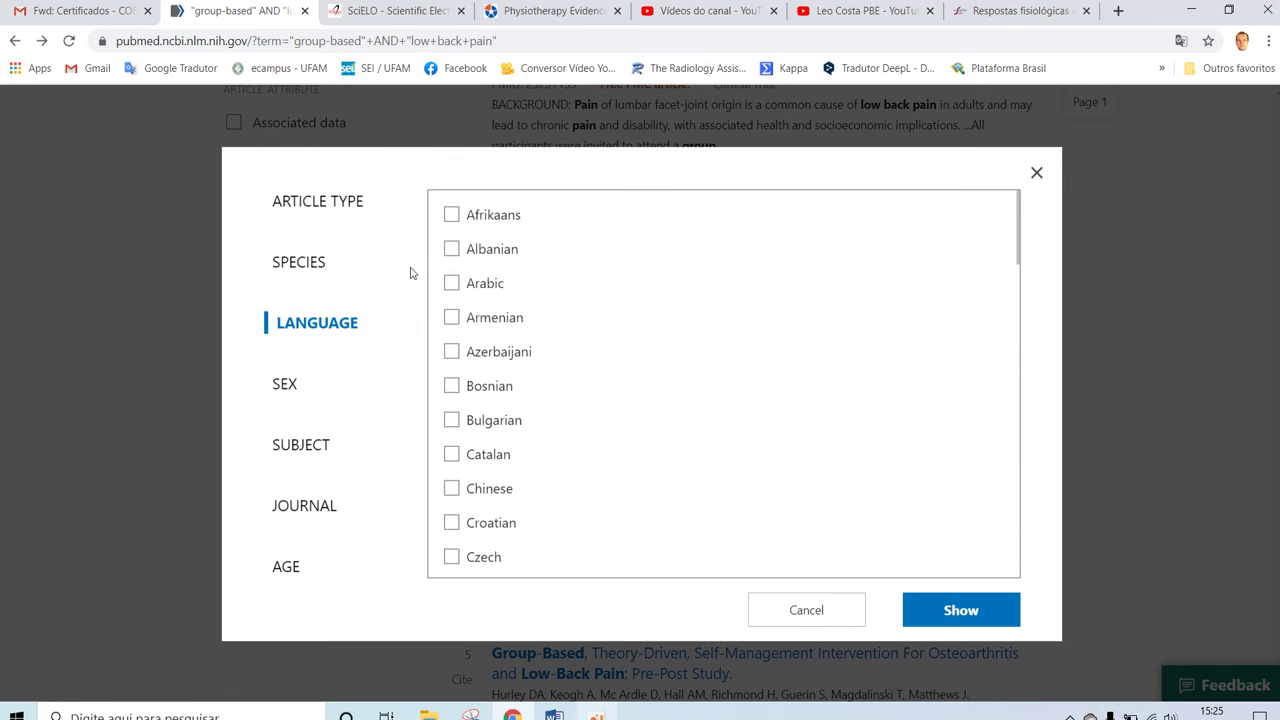
left_click(306, 398)
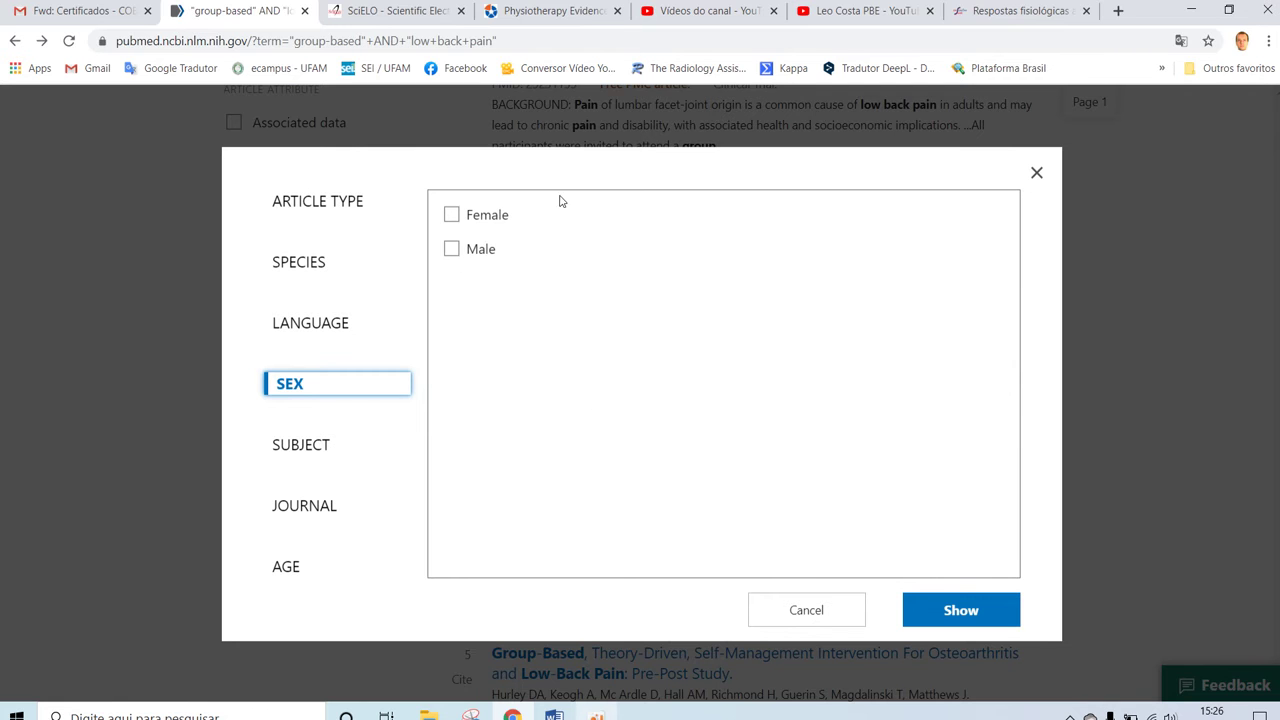
left_click(321, 440)
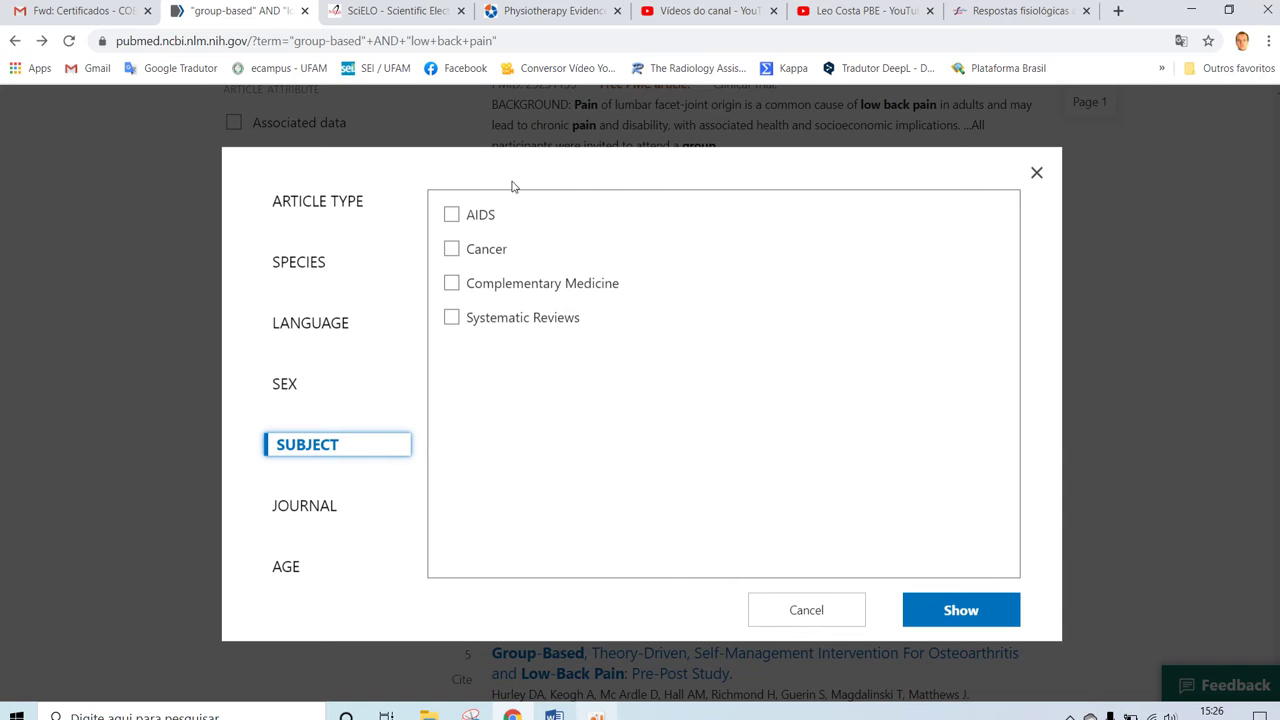
left_click(311, 510)
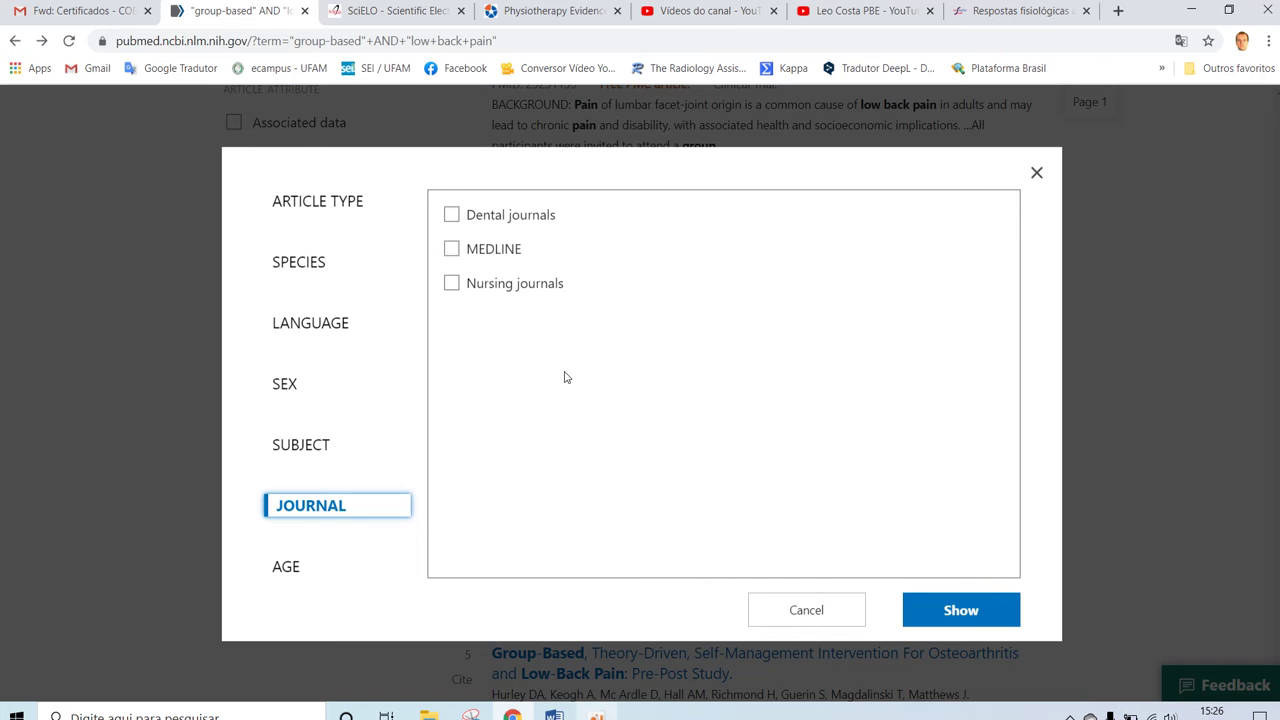
left_click(289, 566)
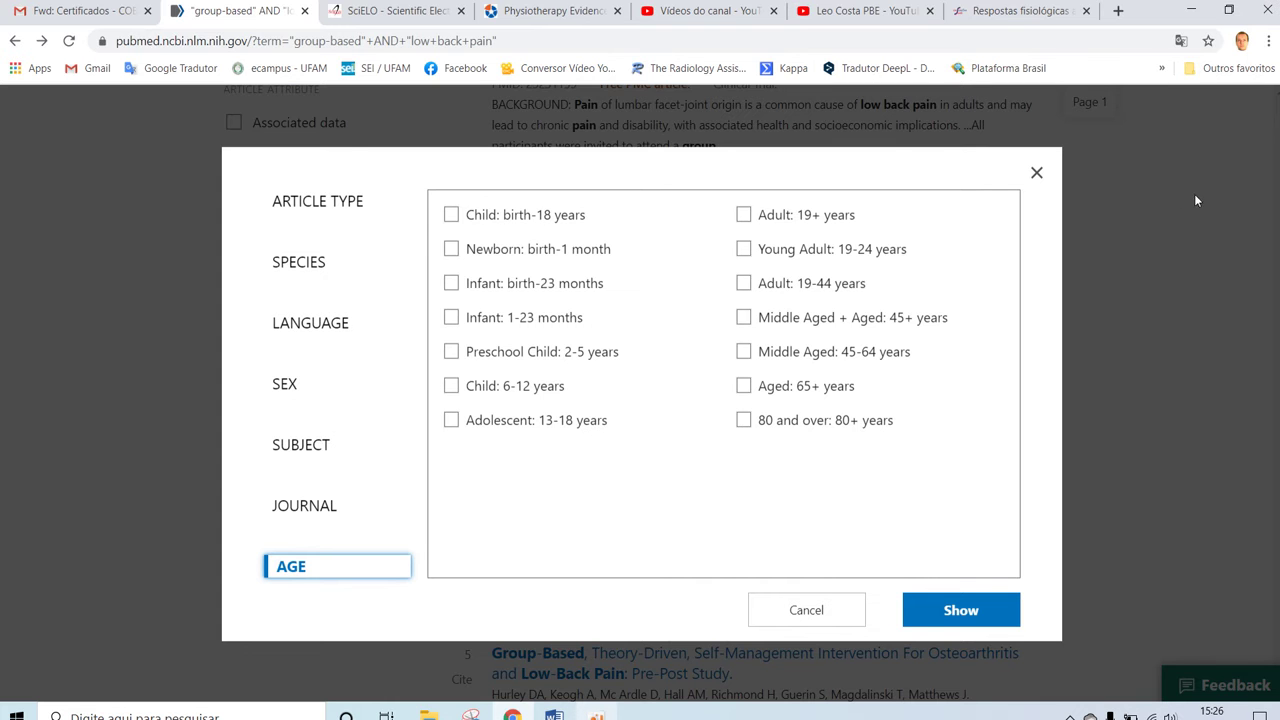
left_click(1037, 173)
scroll(841, 302, "up", 10)
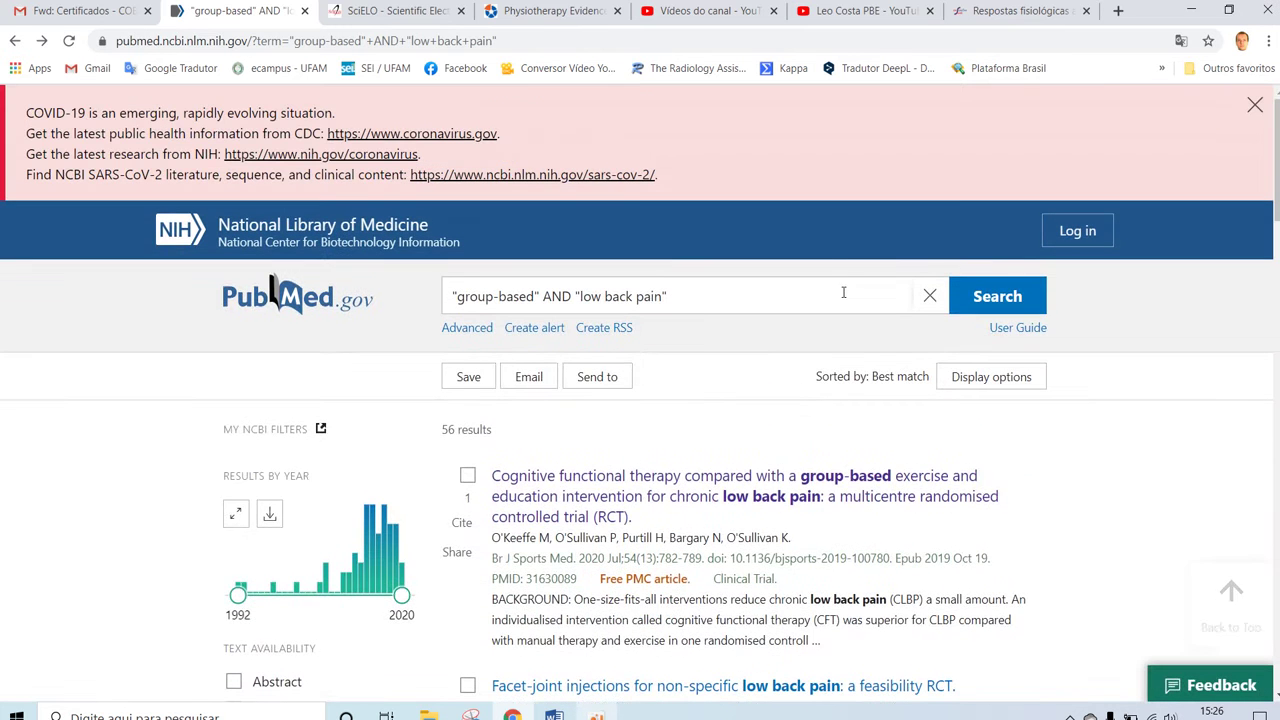
left_click_drag(667, 298, 400, 308)
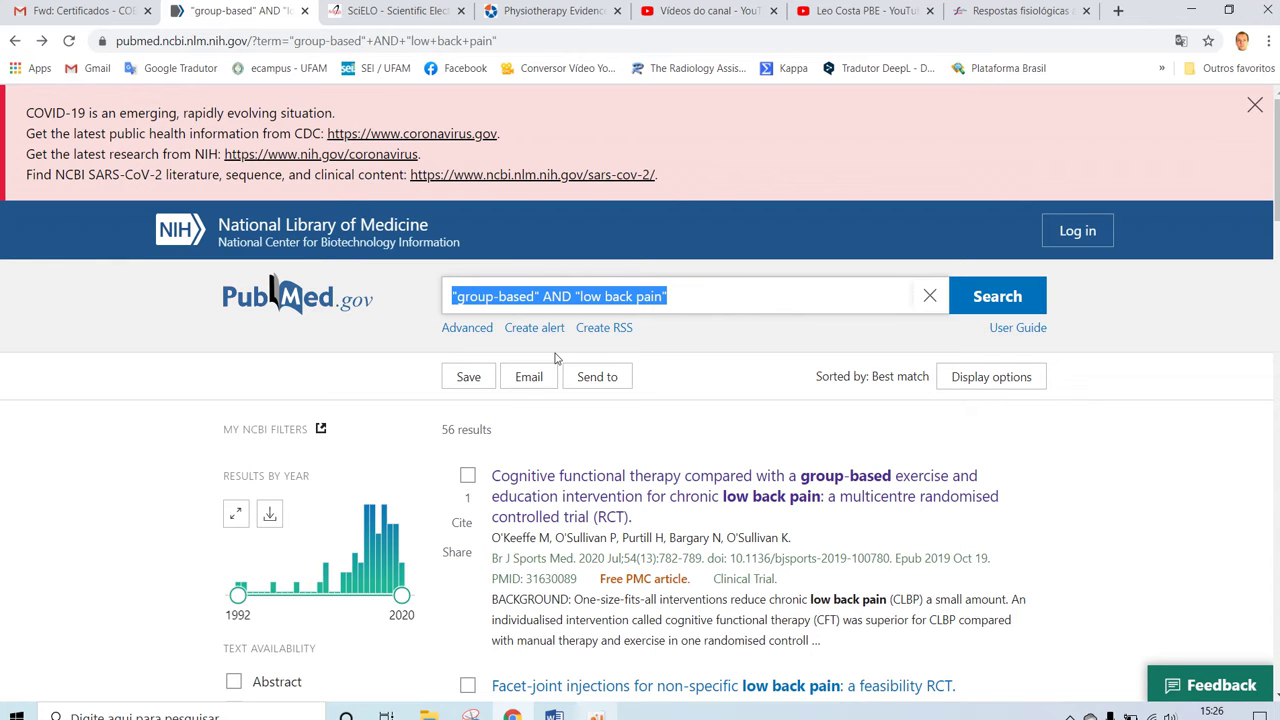
type("\"")
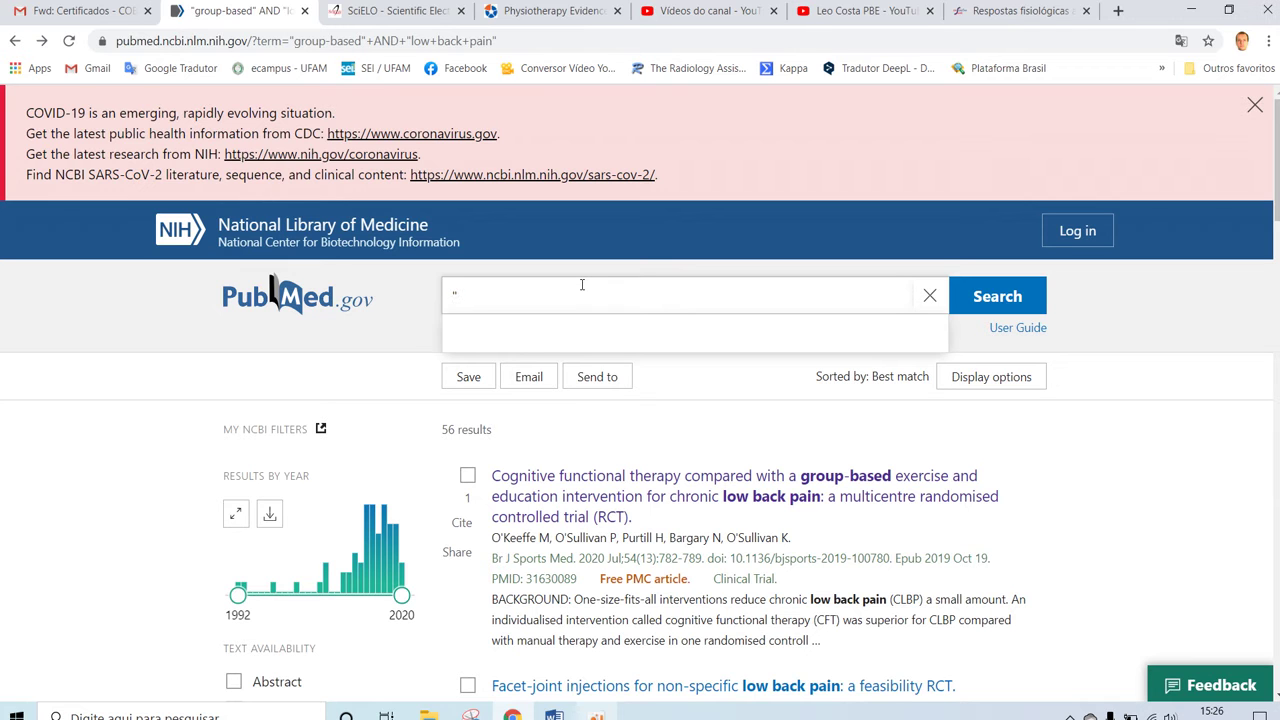
type("low back")
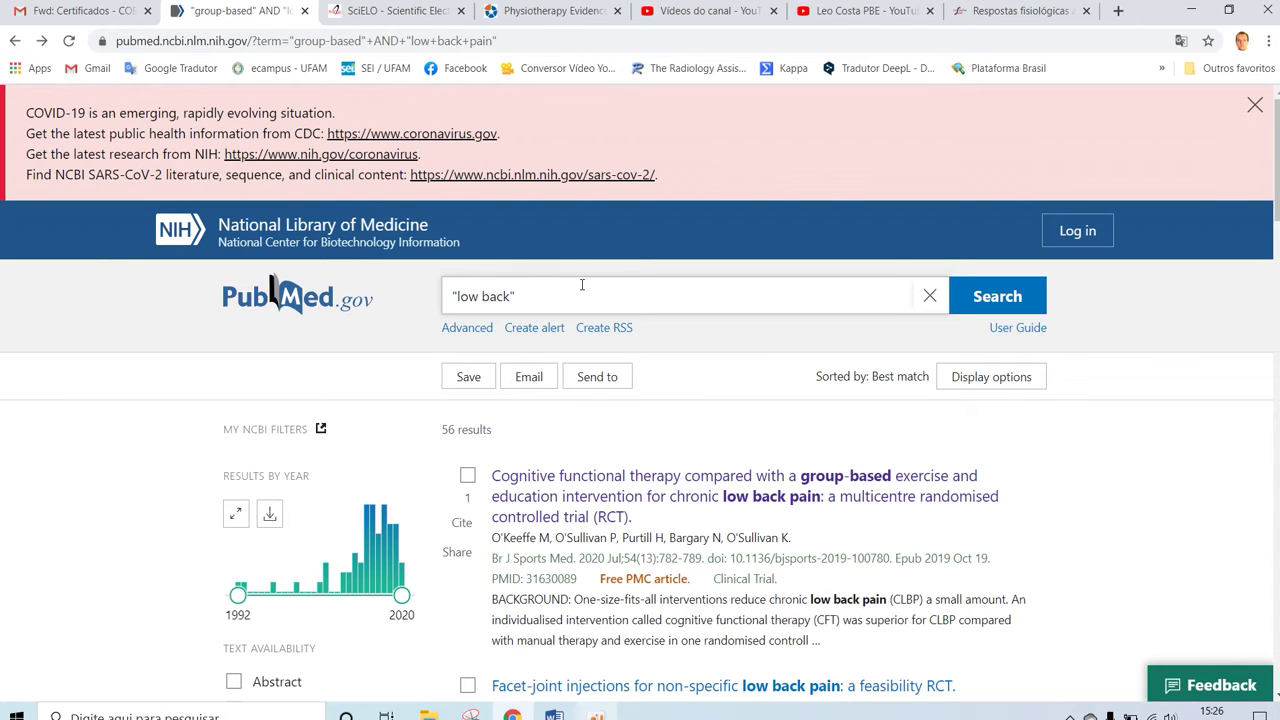
type("OR")
left_click_drag(503, 296, 511, 296)
type("pain")
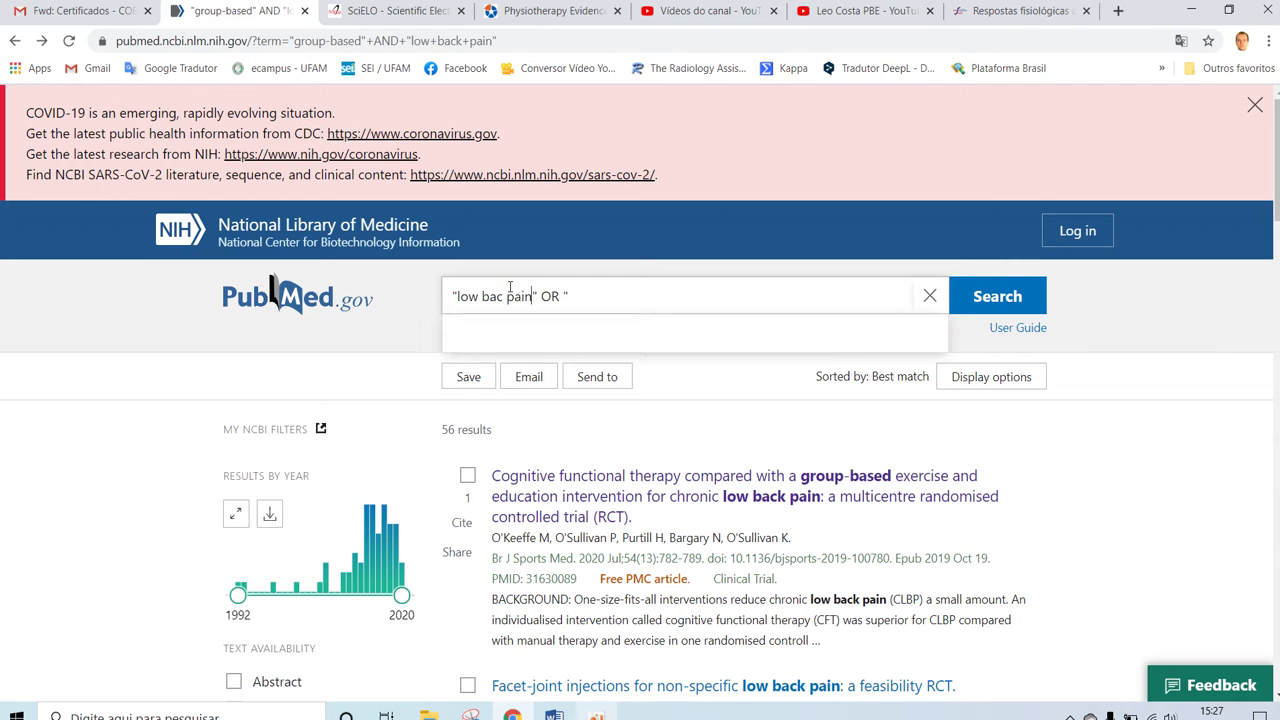
left_click(596, 293)
type("lum")
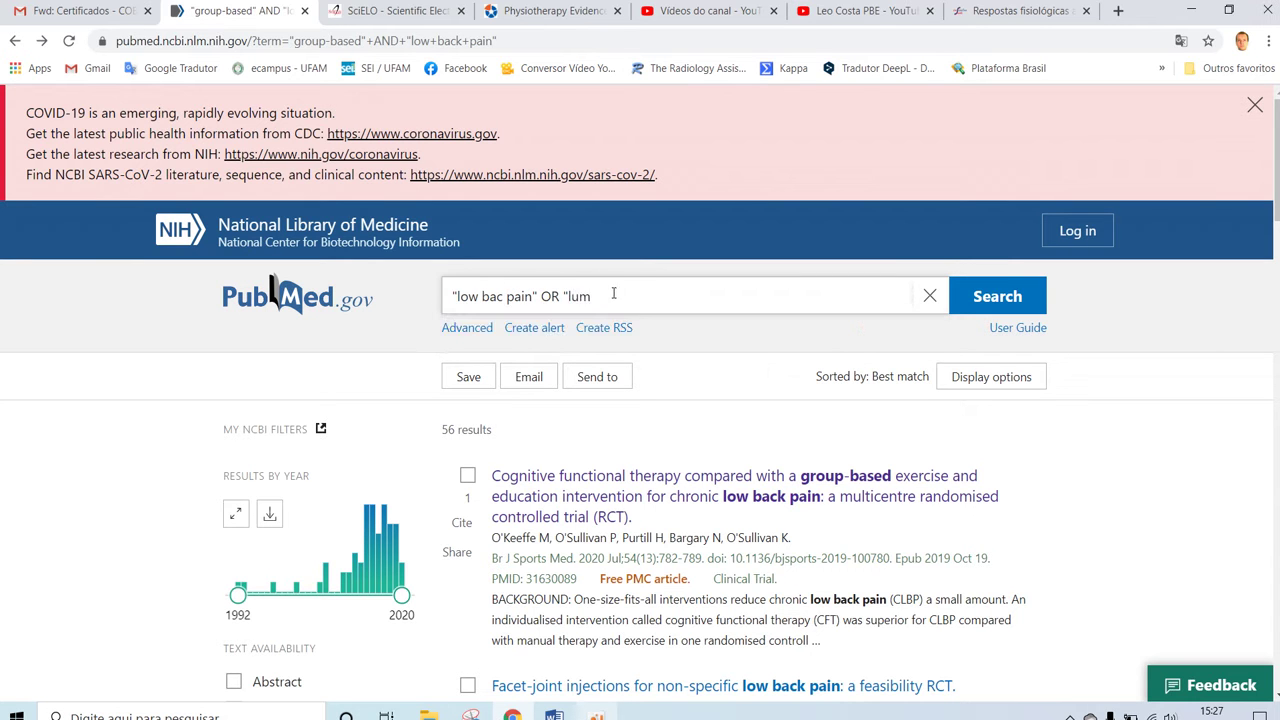
key("ctrl+a")
key("BackSpace")
type("lum")
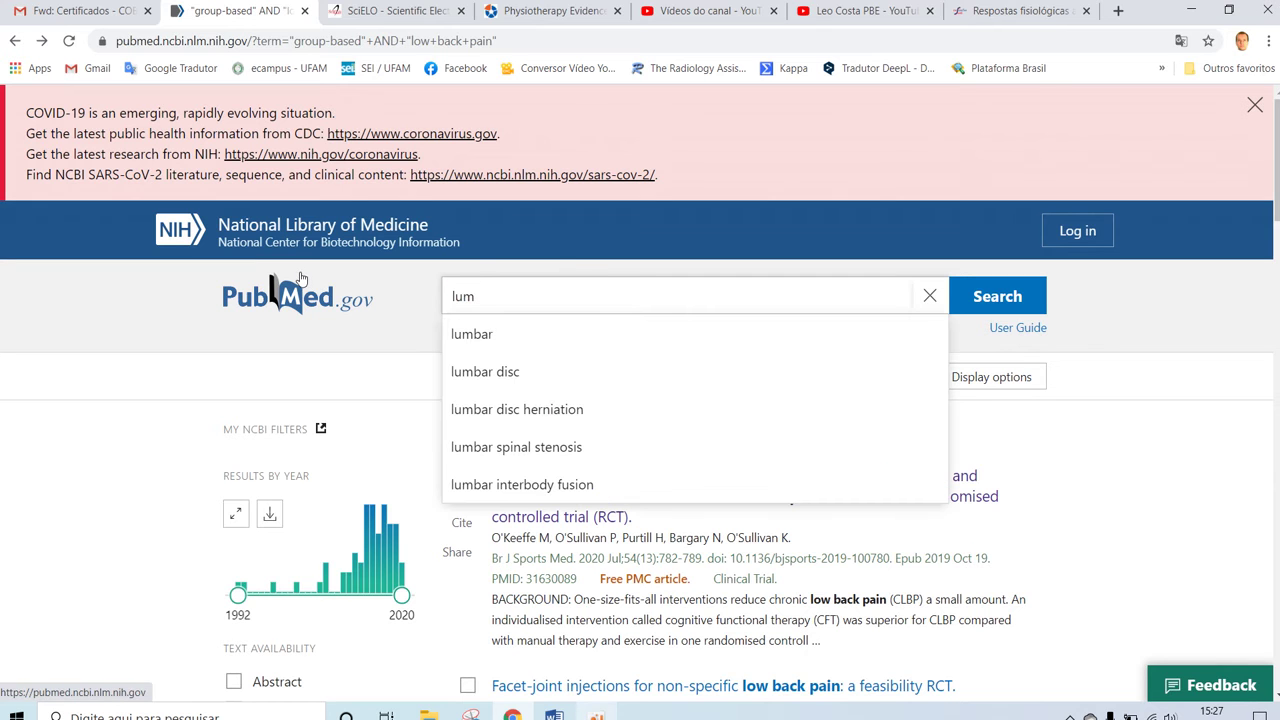
type("bal")
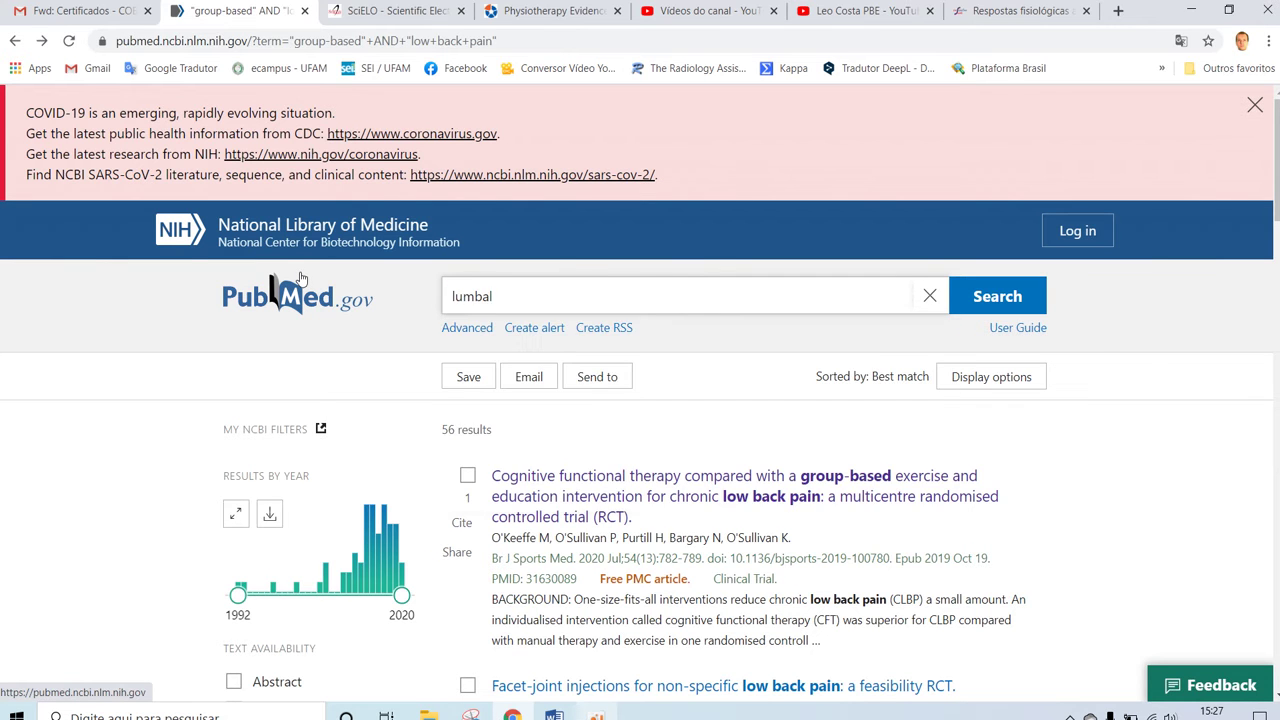
key("BackSpace")
type("g")
key("BackSpace")
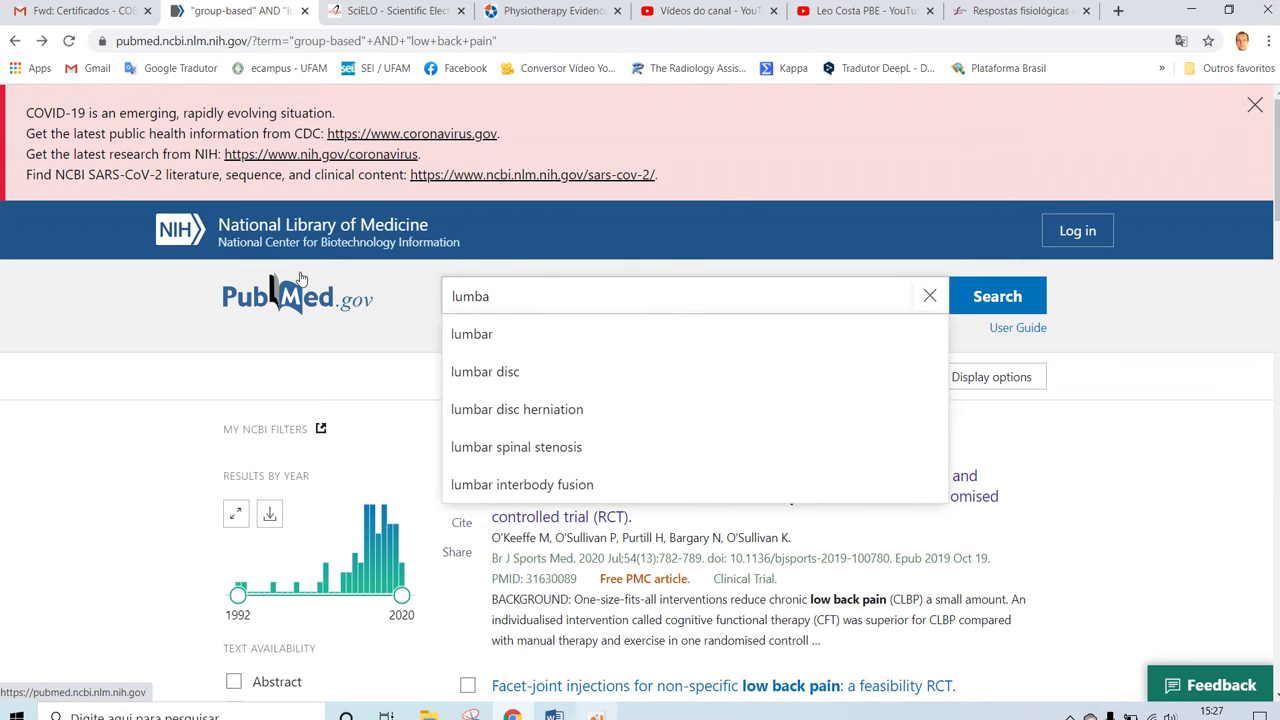
Search for "disc herniation" OR "disc degeneration" with both terms in quotation marks, and look through the articles found
key("ctrl+a")
type("'")
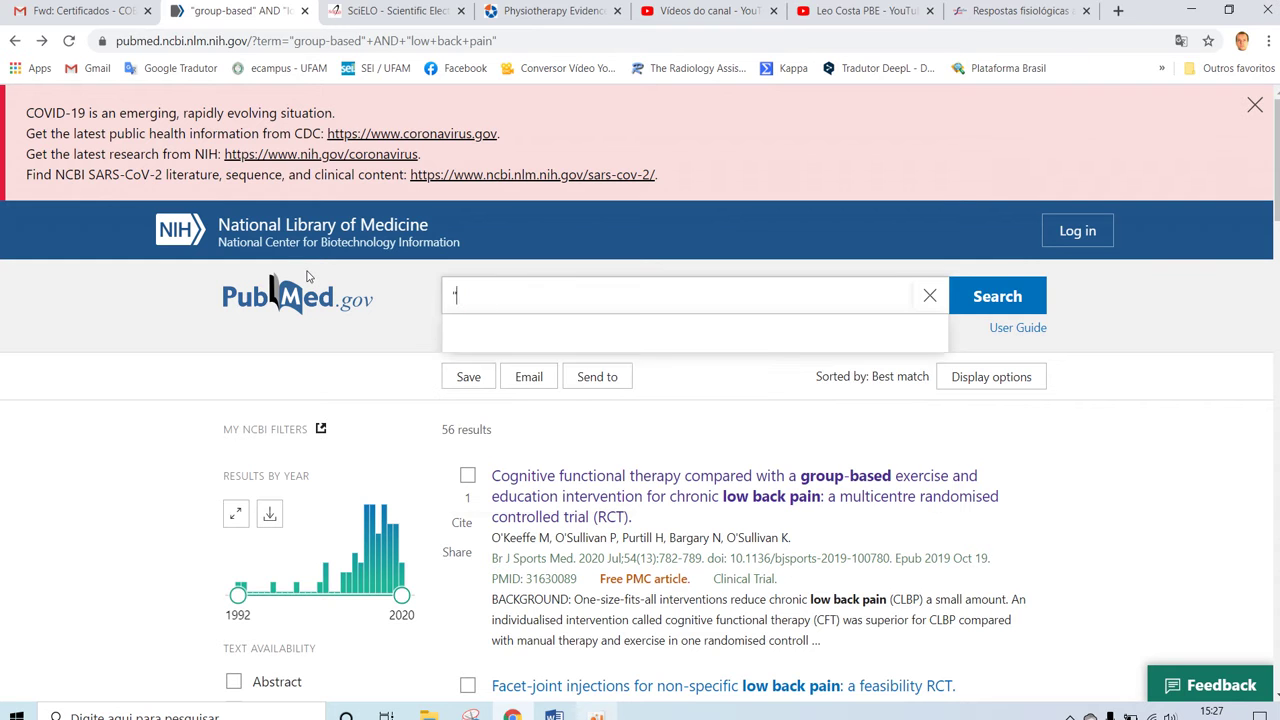
type("disc hern")
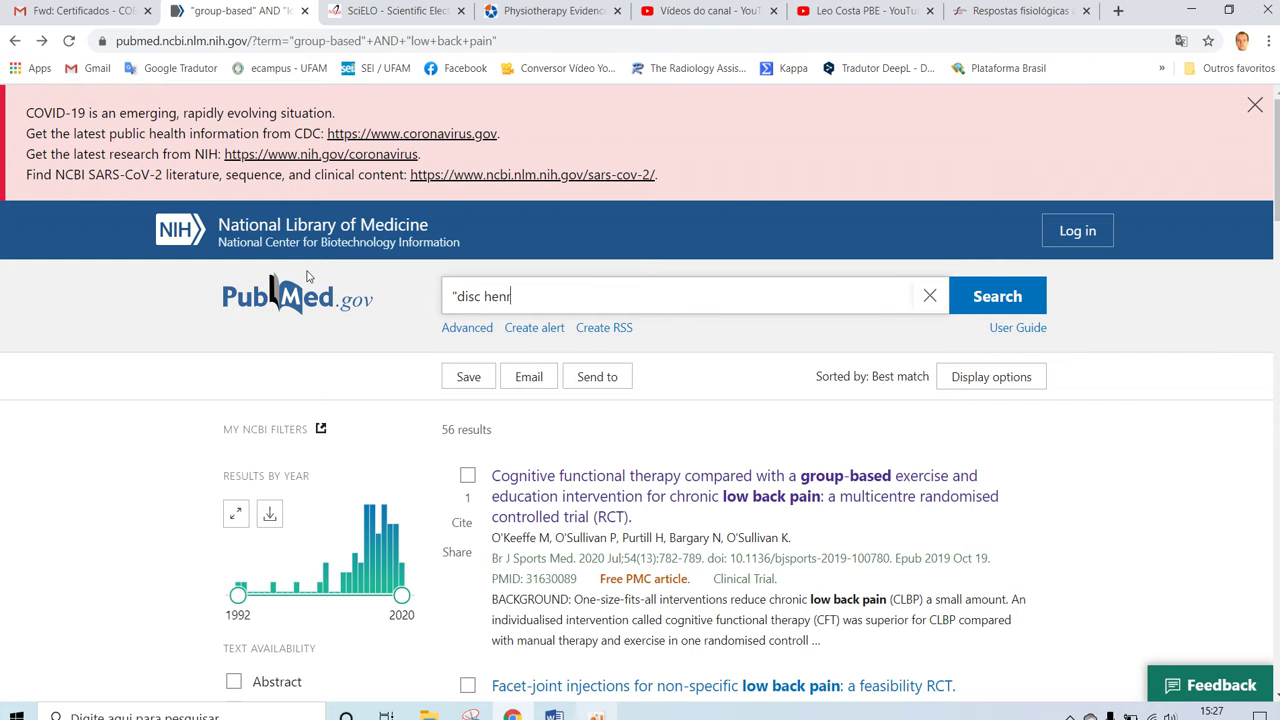
type("iation\" OR \"disc degene")
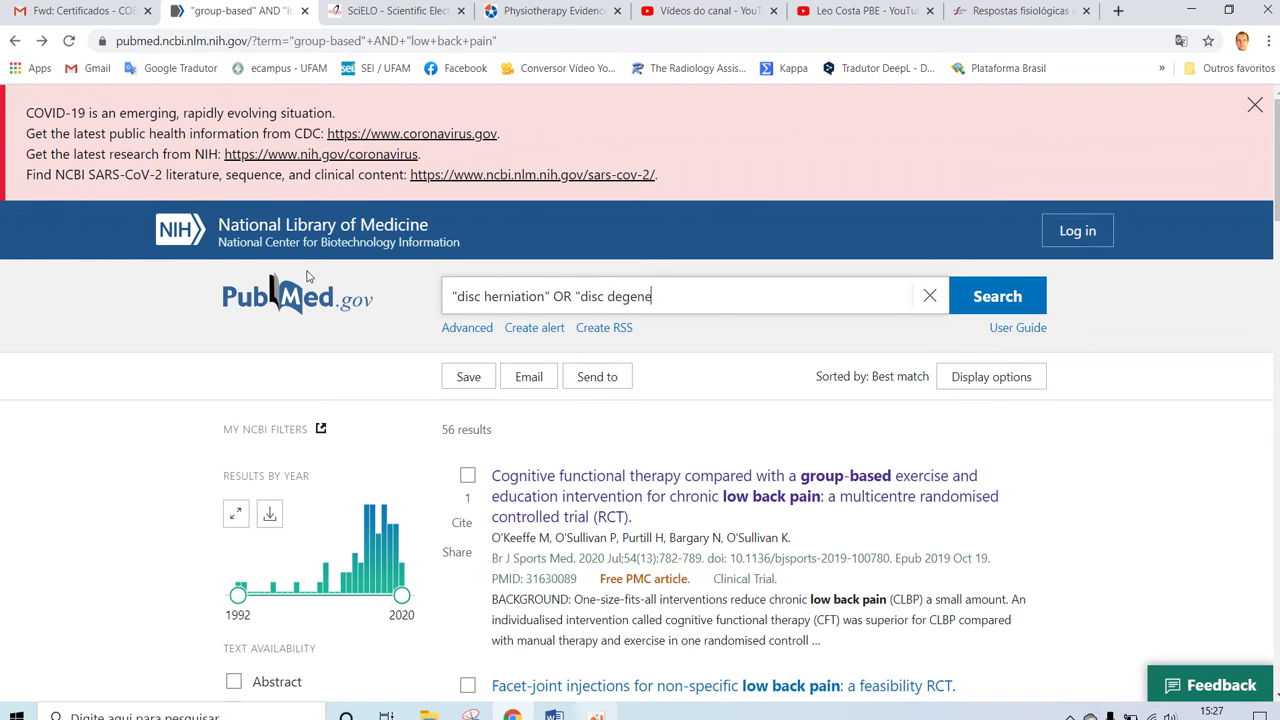
type("ration\"")
left_click(1013, 312)
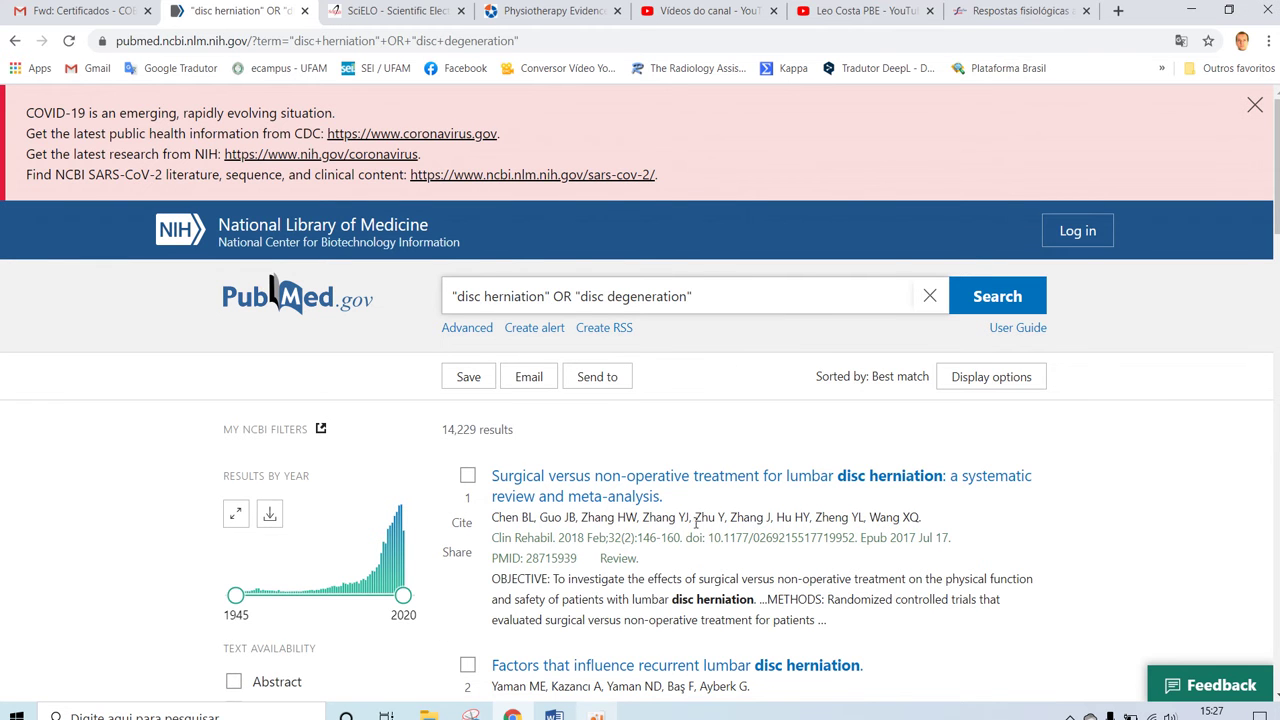
scroll(789, 550, "down", 4)
scroll(789, 550, "down", 4)
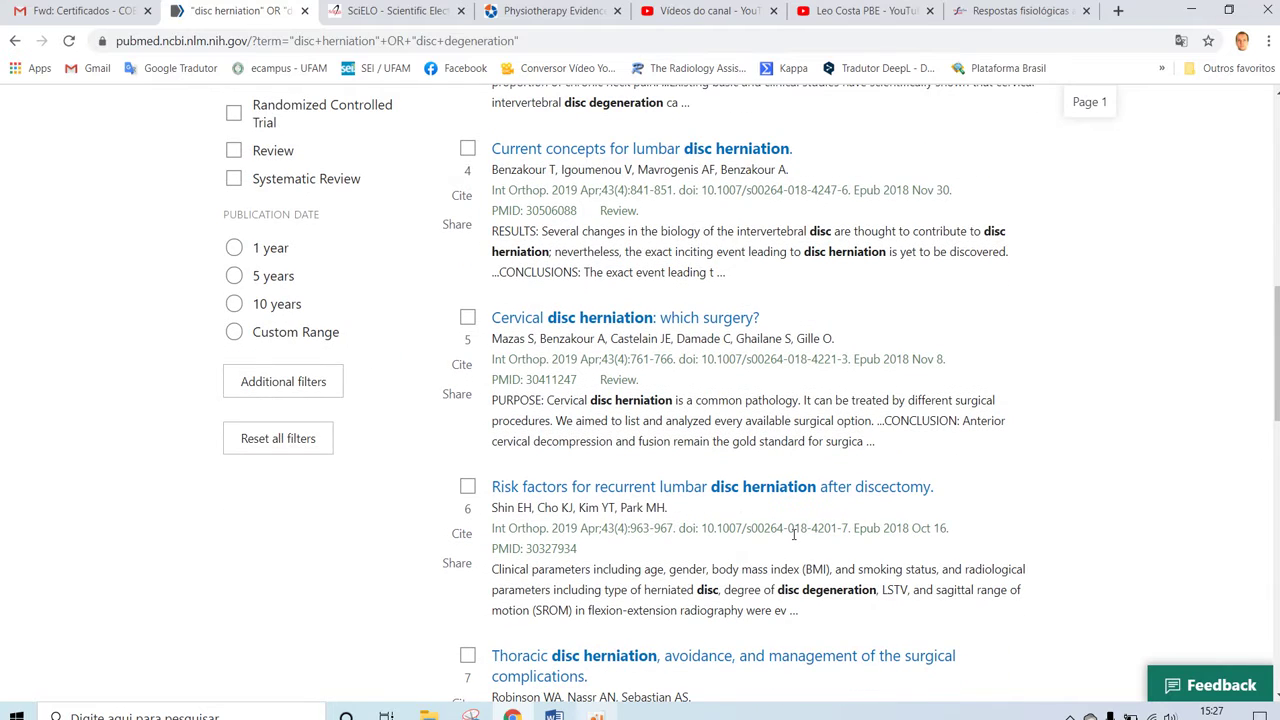
scroll(793, 535, "up", 8)
left_click_drag(702, 289, 441, 277)
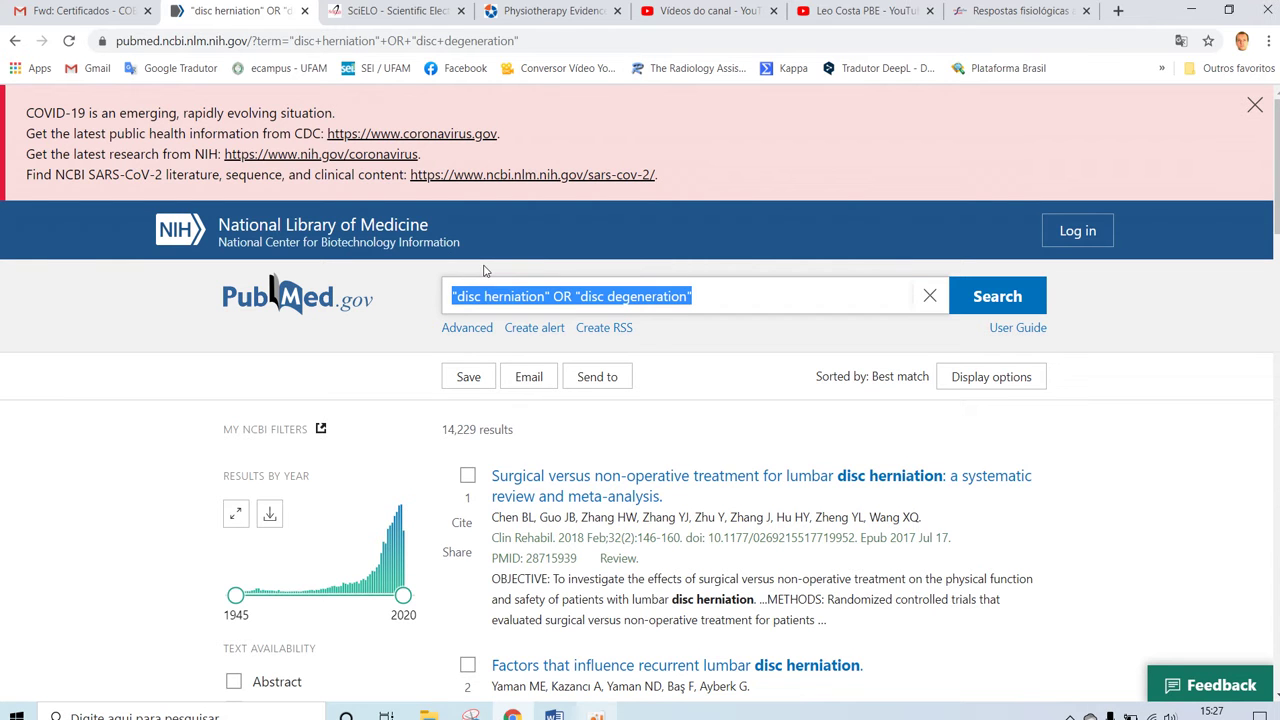
type("\"")
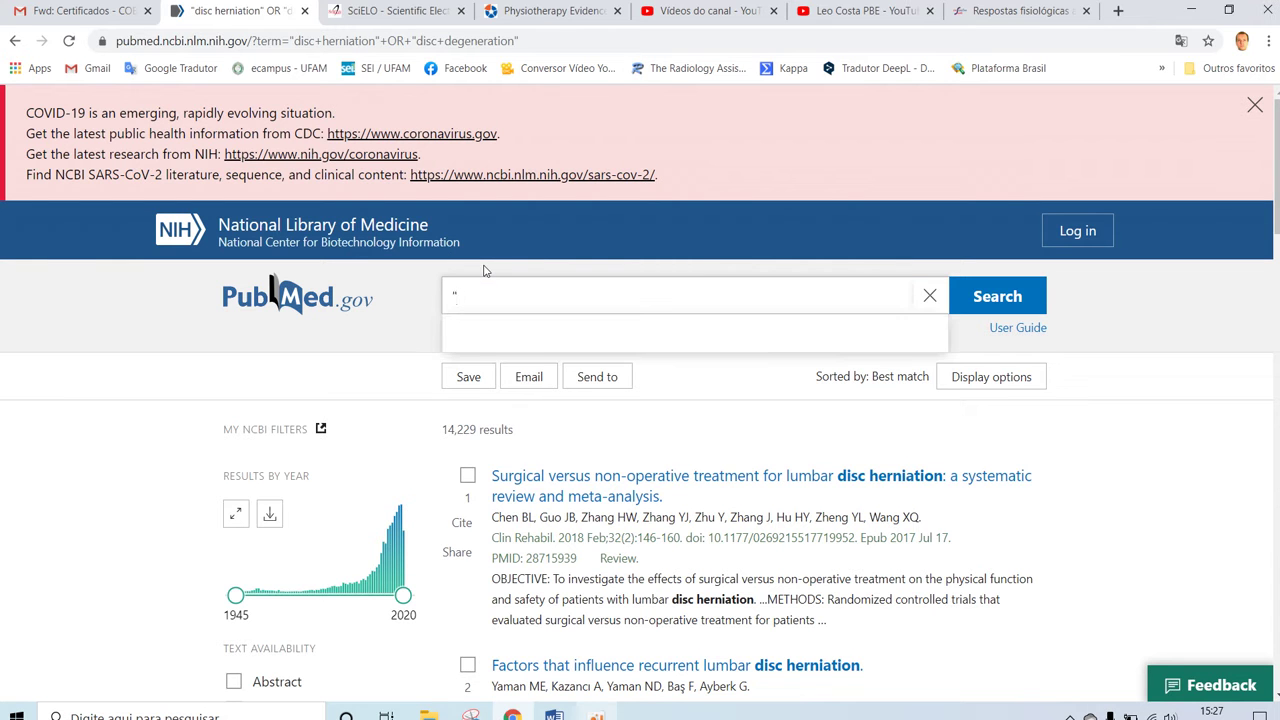
type("breats")
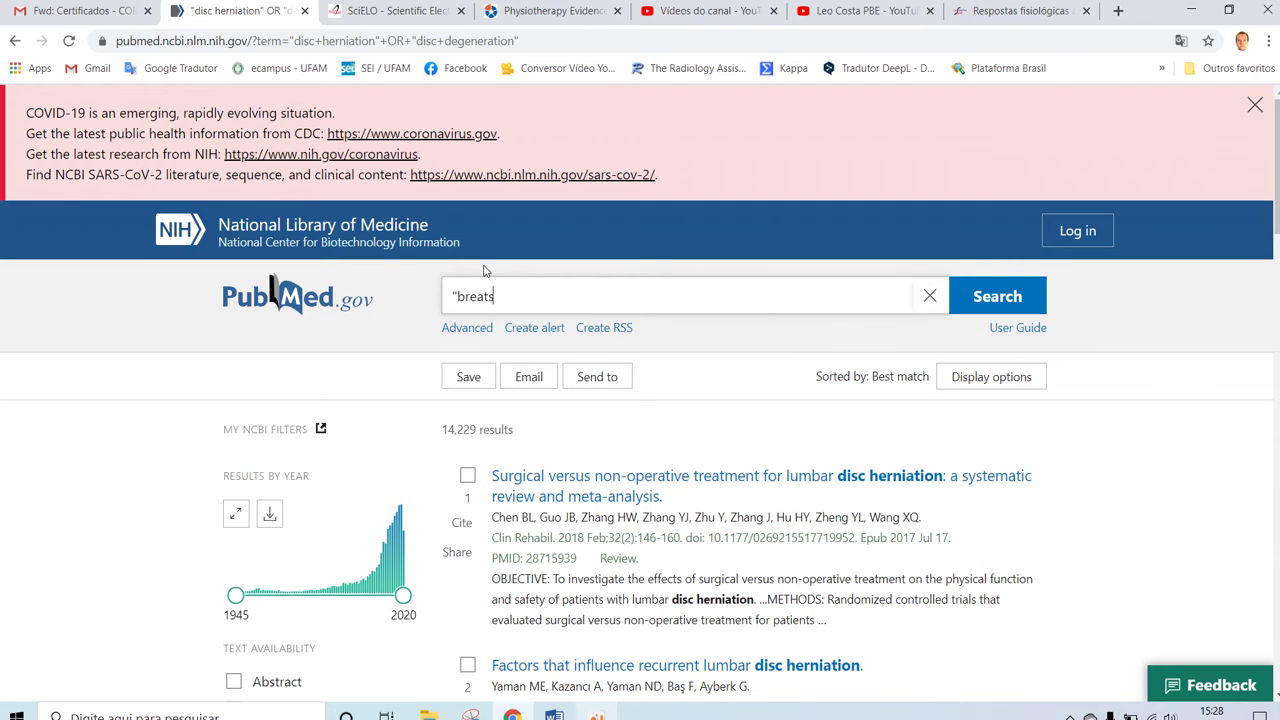
key("BackSpace")
key("BackSpace")
key("BackSpace")
key("BackSpace")
key("BackSpace")
key("BackSpace")
key("BackSpace")
Search for osteosarcoma OR "bone cancer", quoting only the two-word term, and look through the articles found
type("osteo")
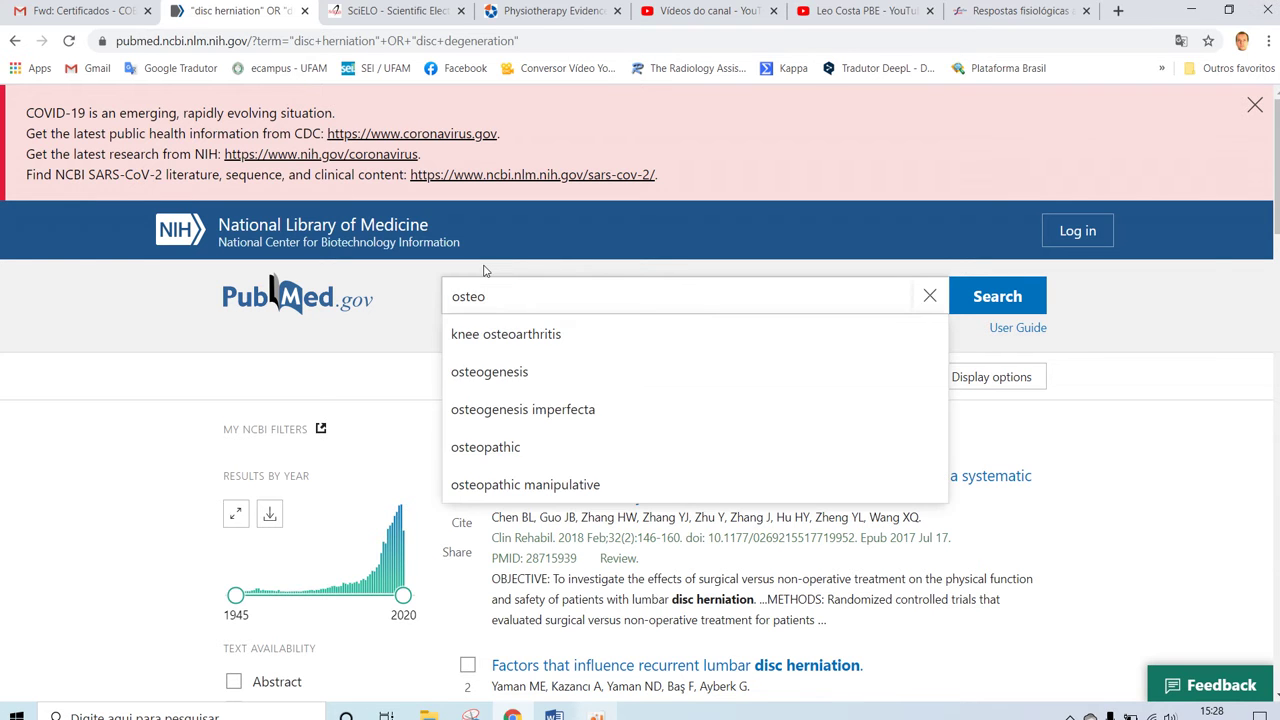
type("sarcoma")
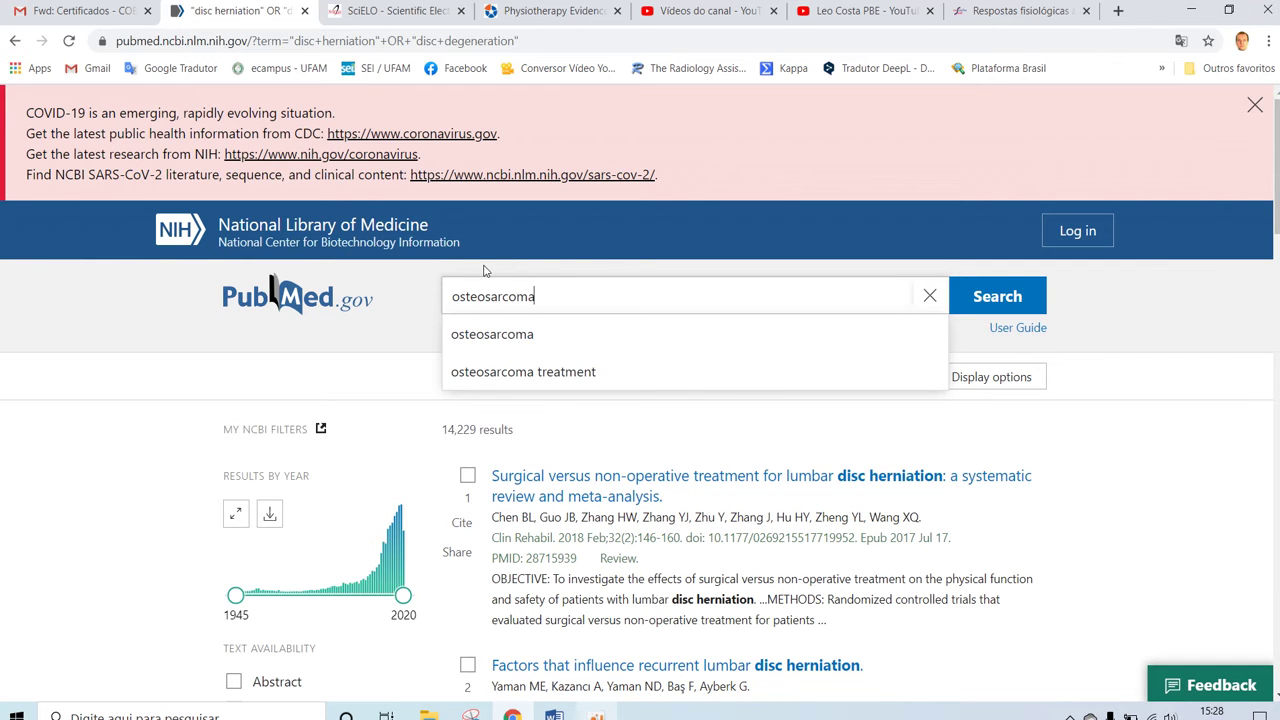
type(" AND")
key("BackSpace")
key("BackSpace")
key("BackSpace")
type("OR")
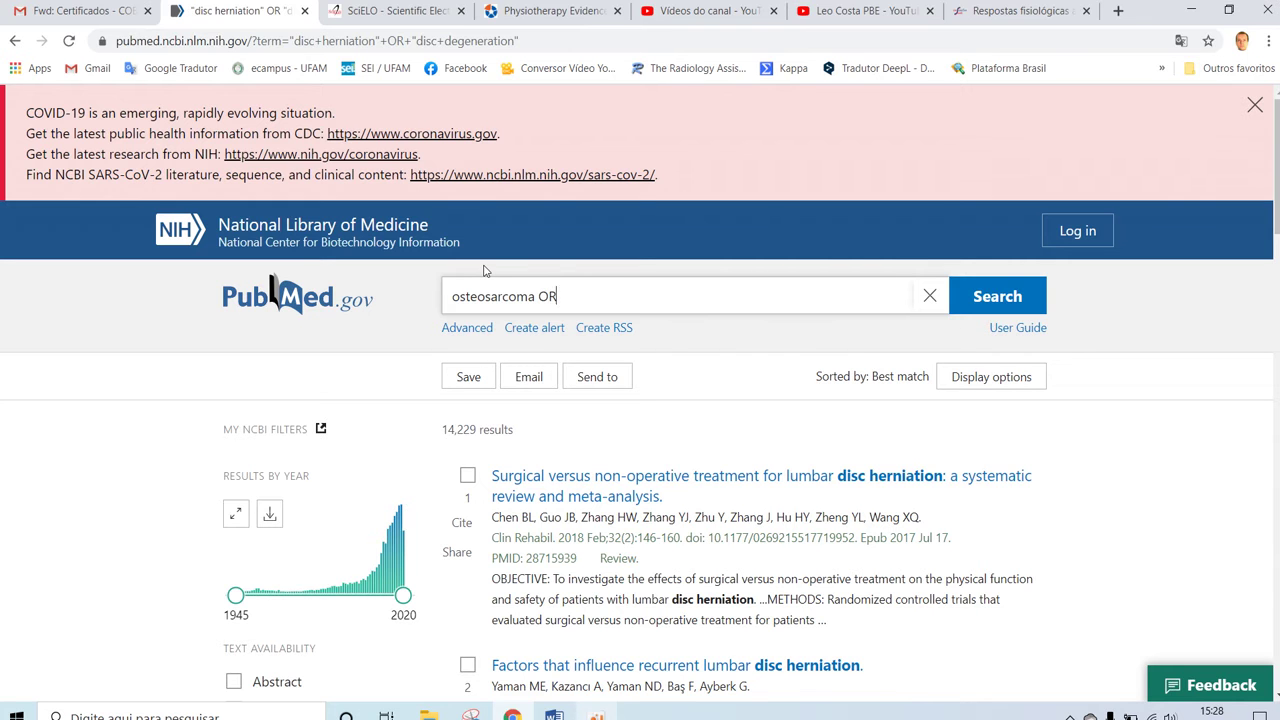
type(" \"bone canceer\"")
key("Return")
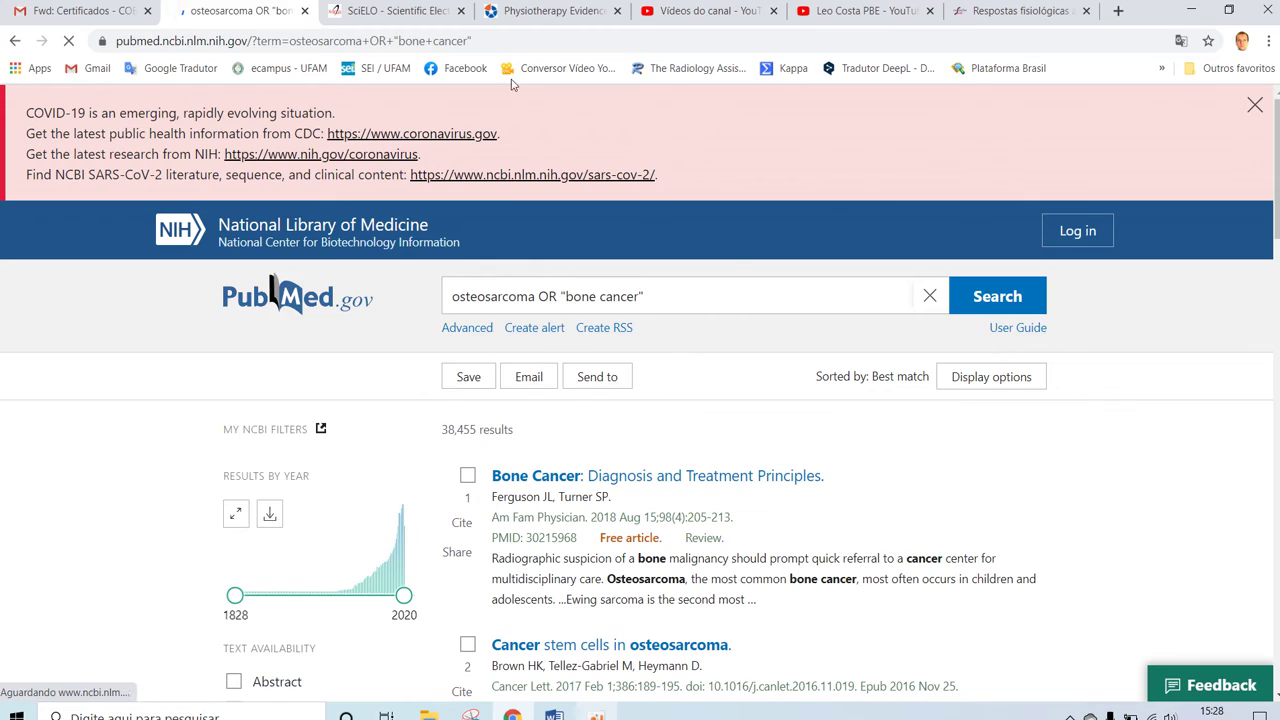
scroll(810, 335, "down", 3)
scroll(810, 335, "down", 6)
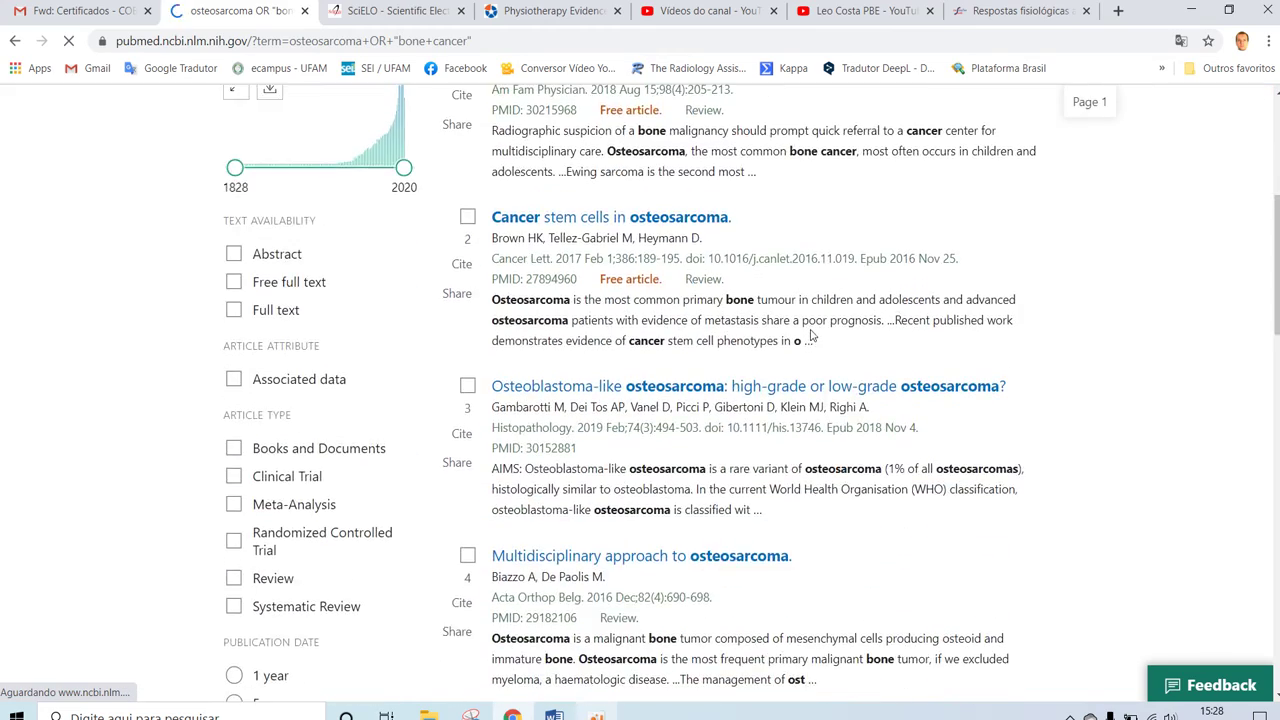
scroll(810, 335, "down", 10)
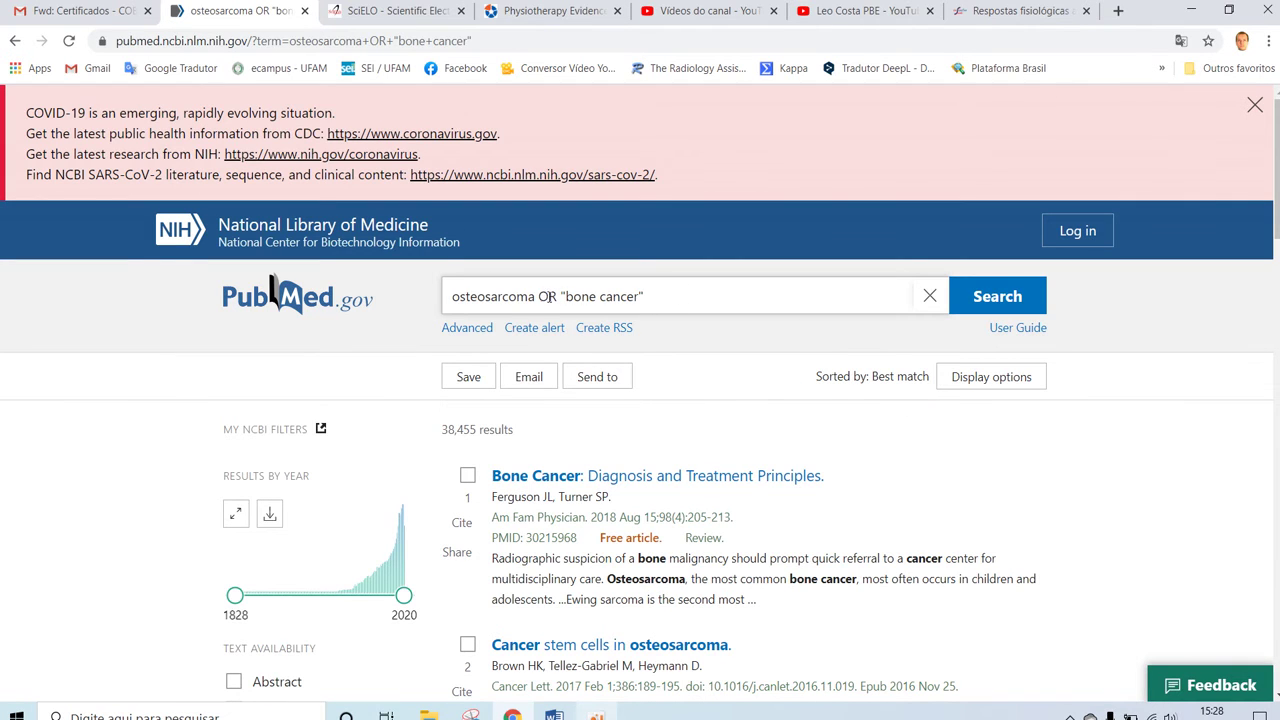
Search for "cerebral palsy" AND "scoliosis", replacing the previous query and putting both terms in quotation marks
left_click_drag(668, 285, 423, 314)
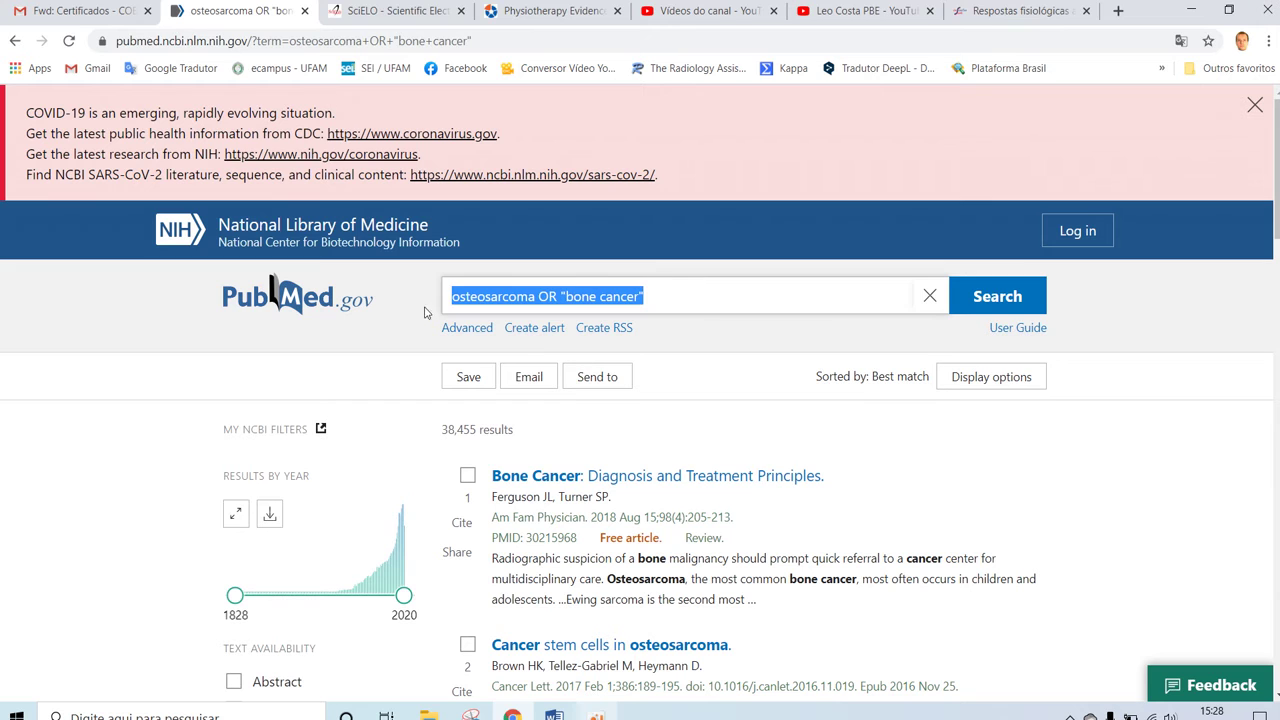
key("BackSpace")
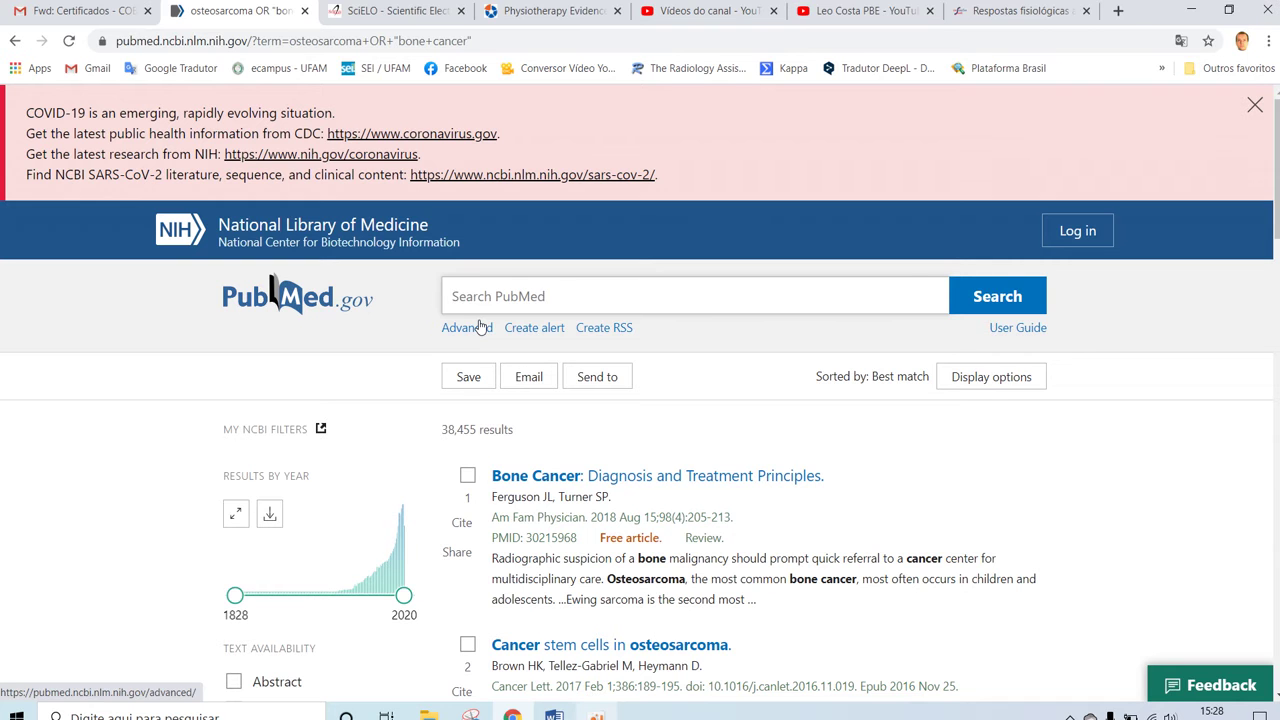
type("\"")
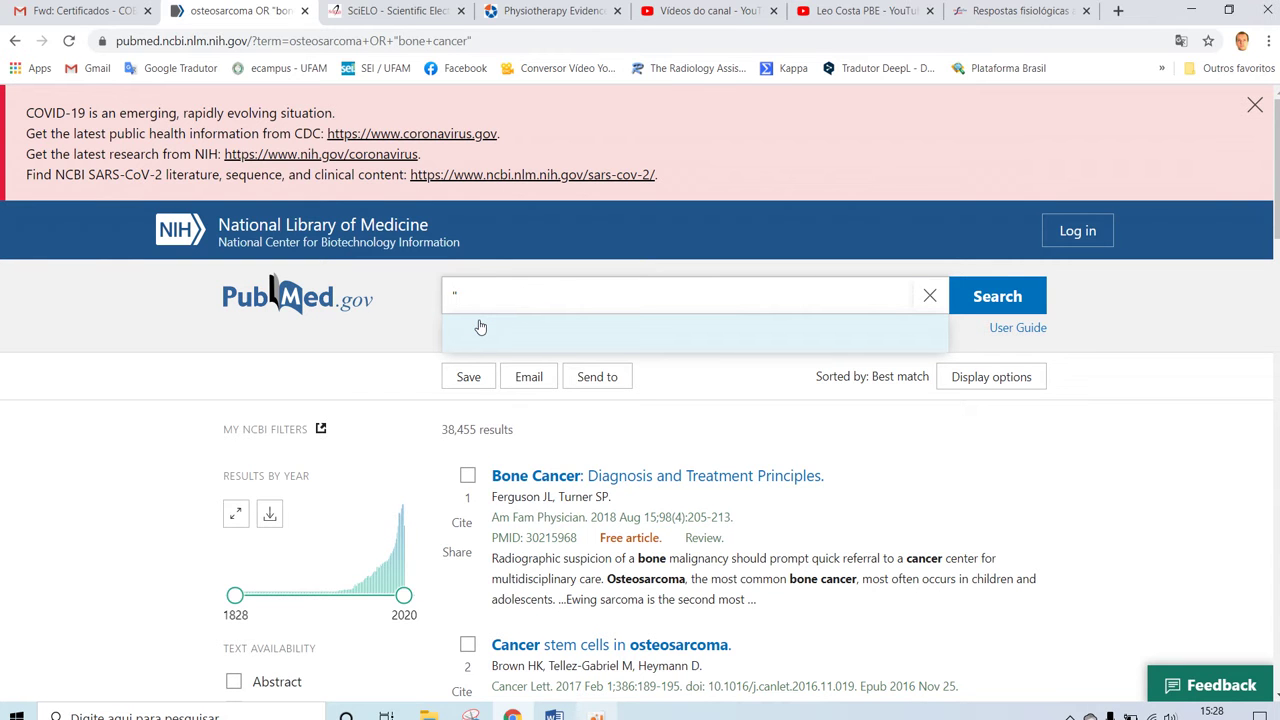
key("BackSpace")
type("cerebr")
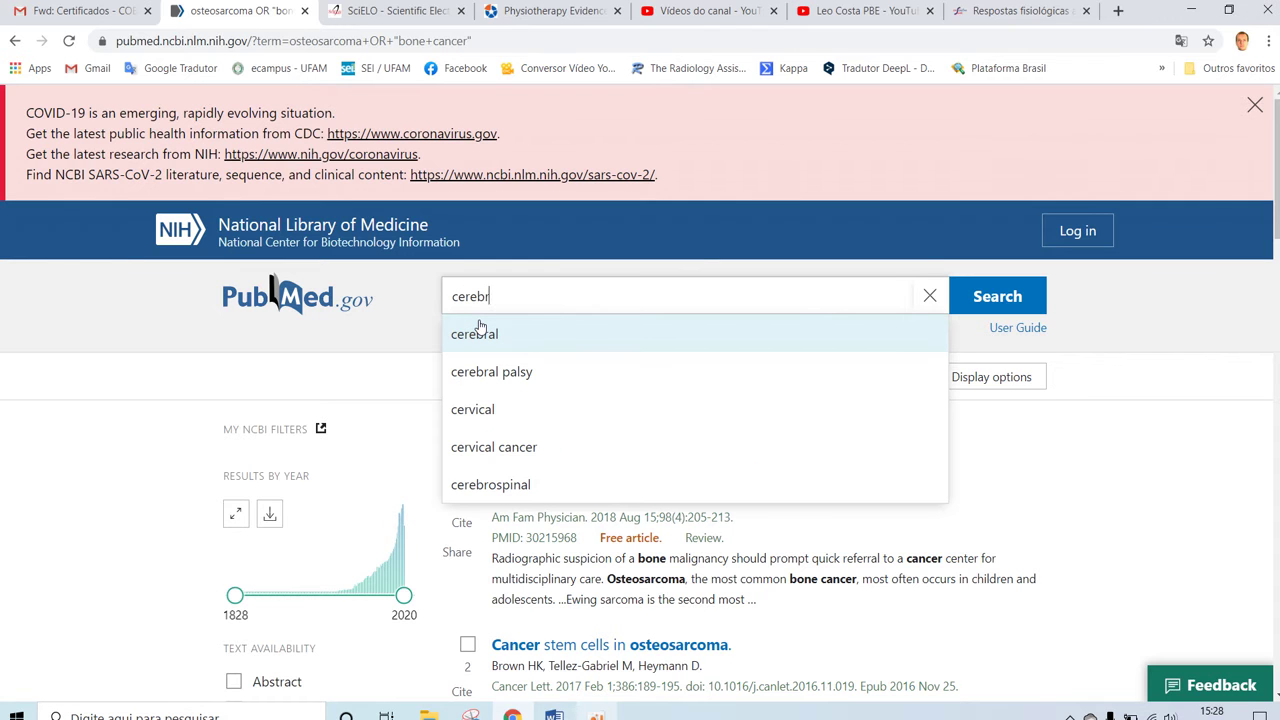
key("Down")
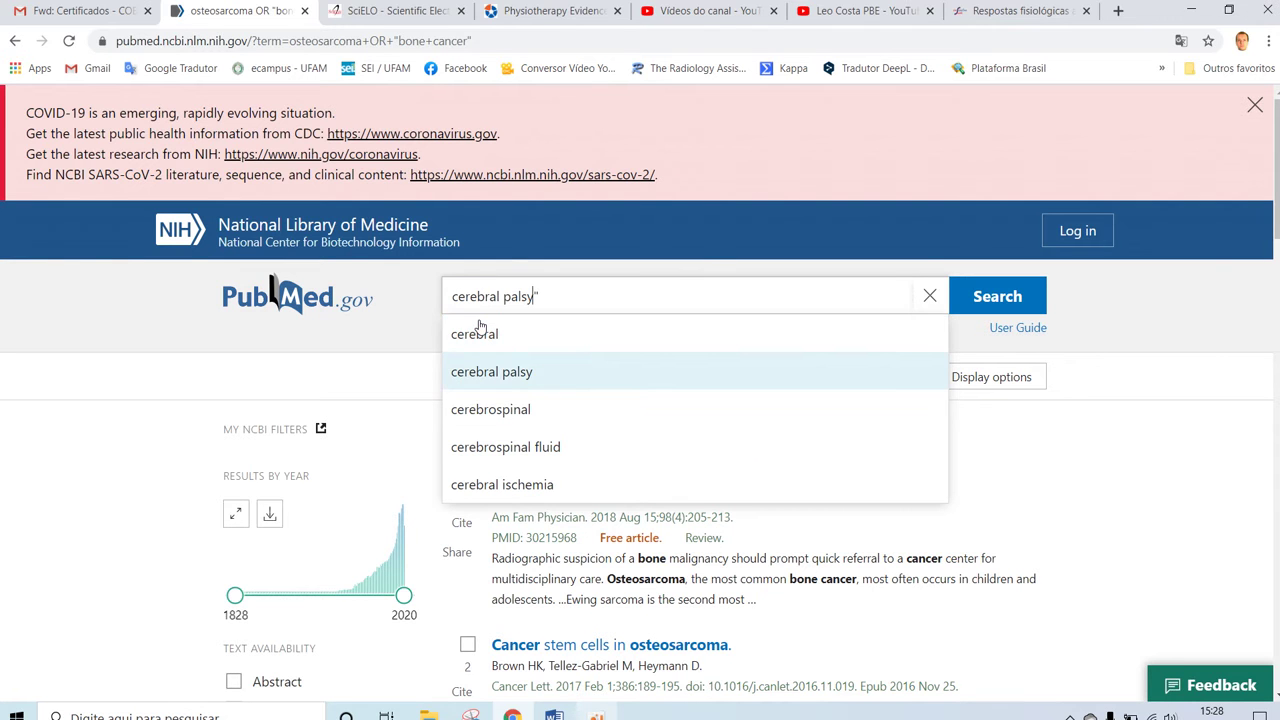
key("Escape")
key("Home")
type("\"")
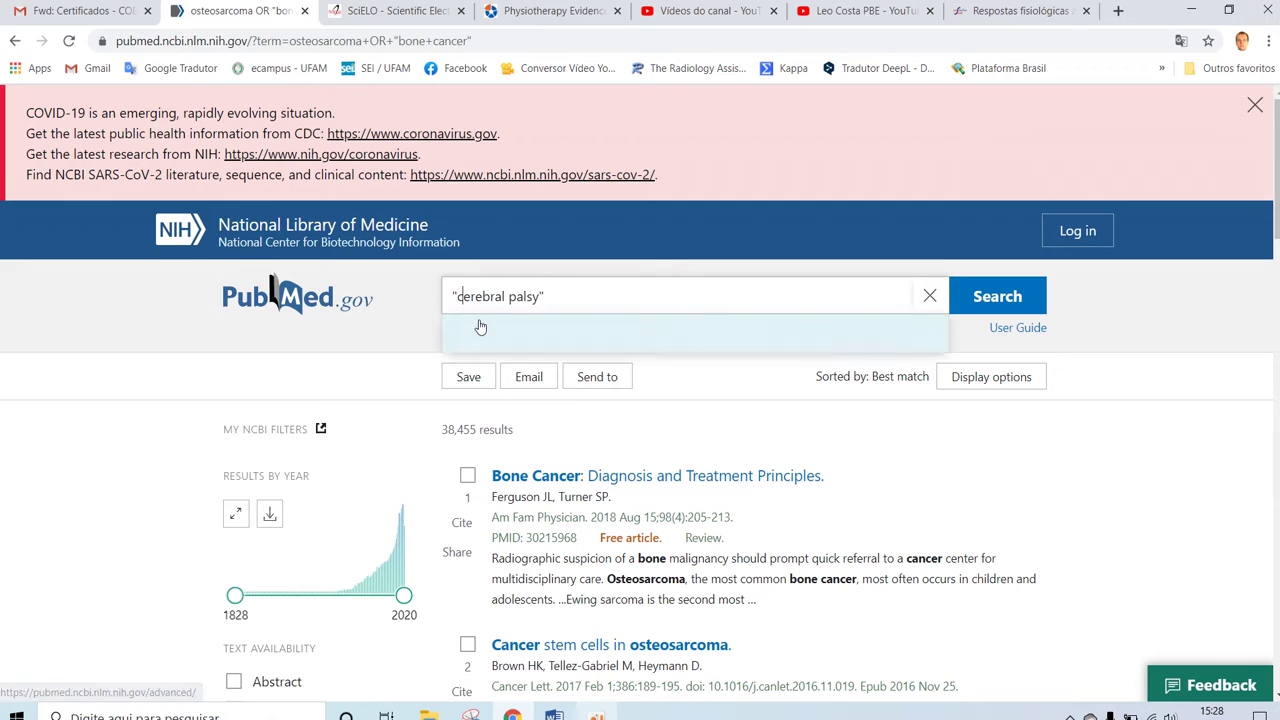
type(" AND")
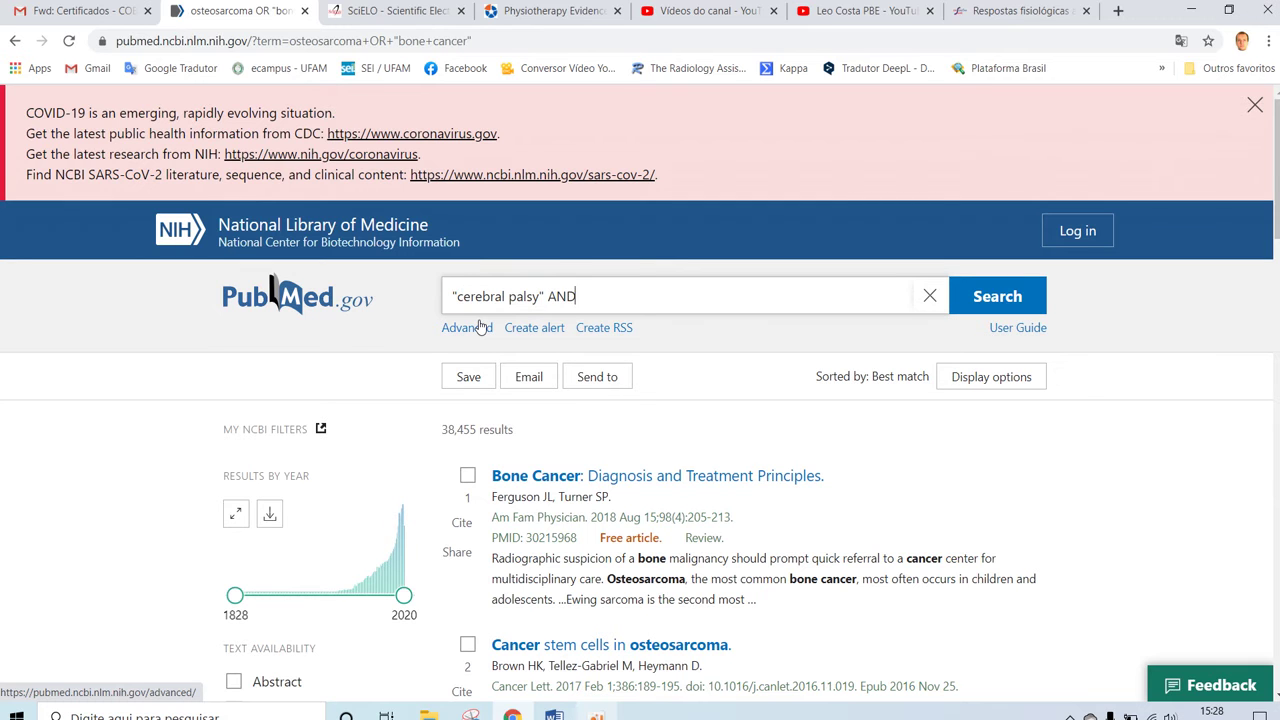
type(" \"scoliosis")
key("Return")
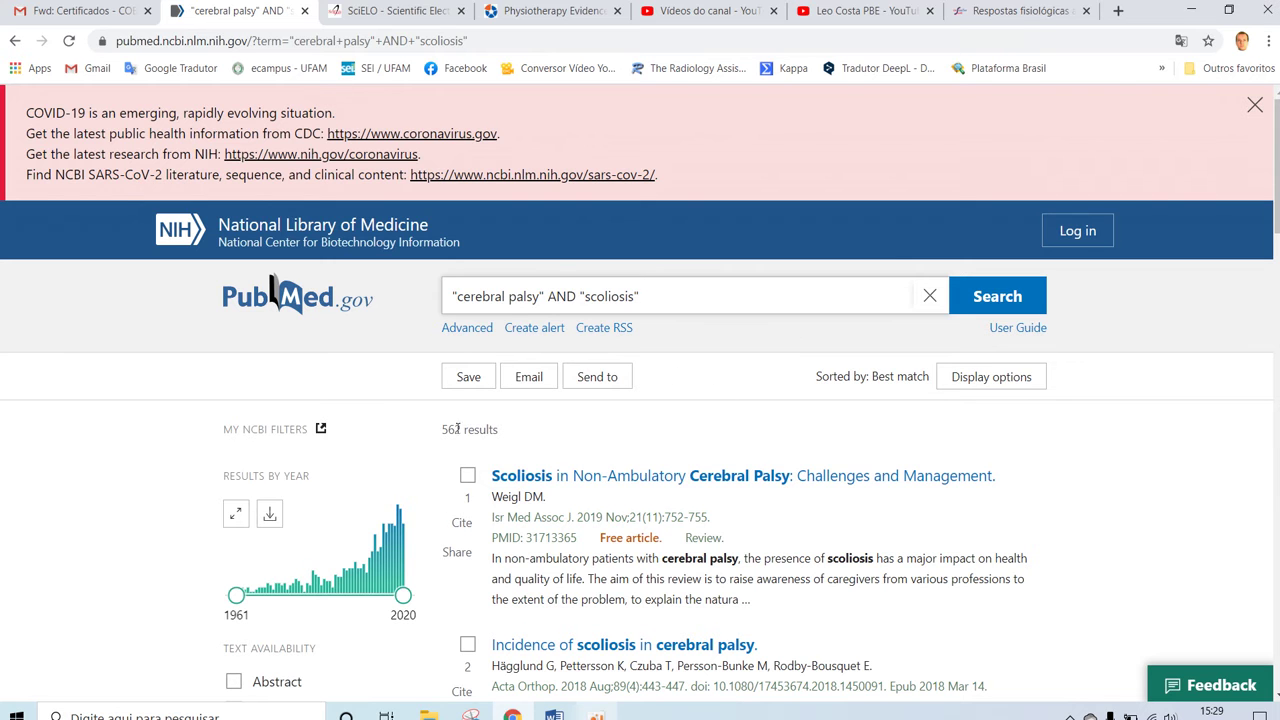
Check the number of results and look through the articles found for cerebral palsy and scoliosis
left_click_drag(443, 428, 502, 432)
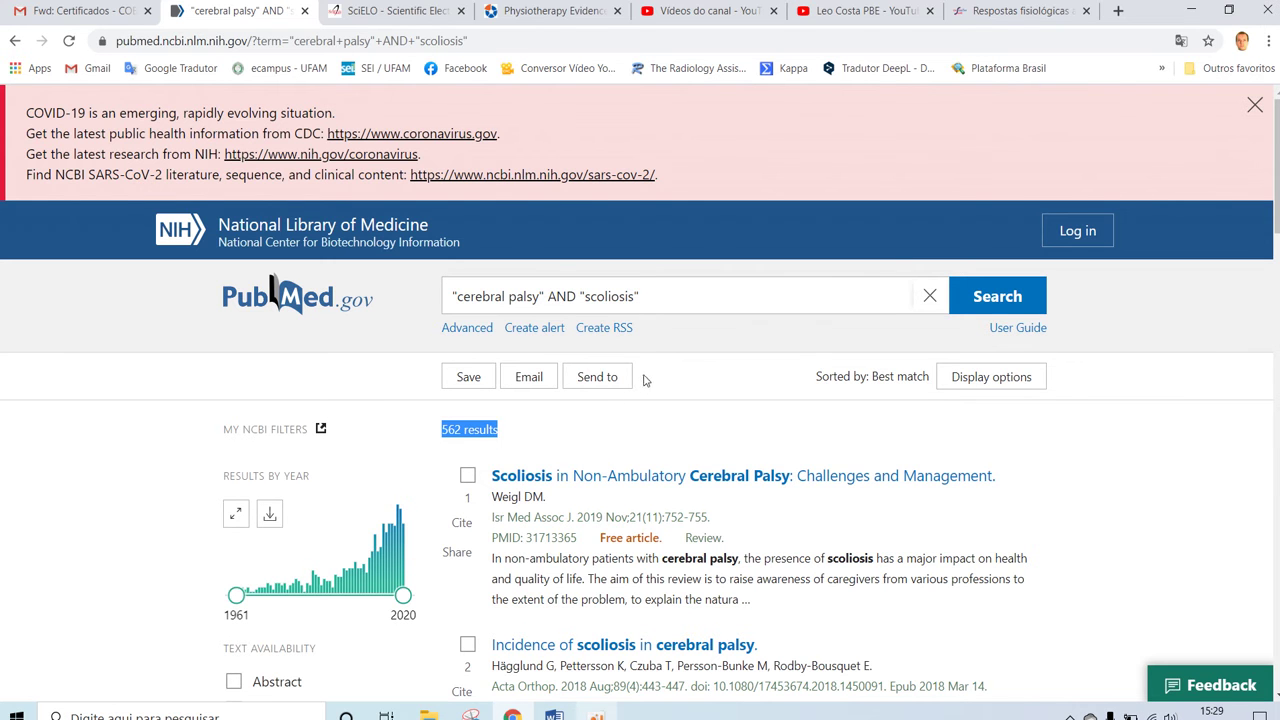
scroll(651, 377, "down", 2)
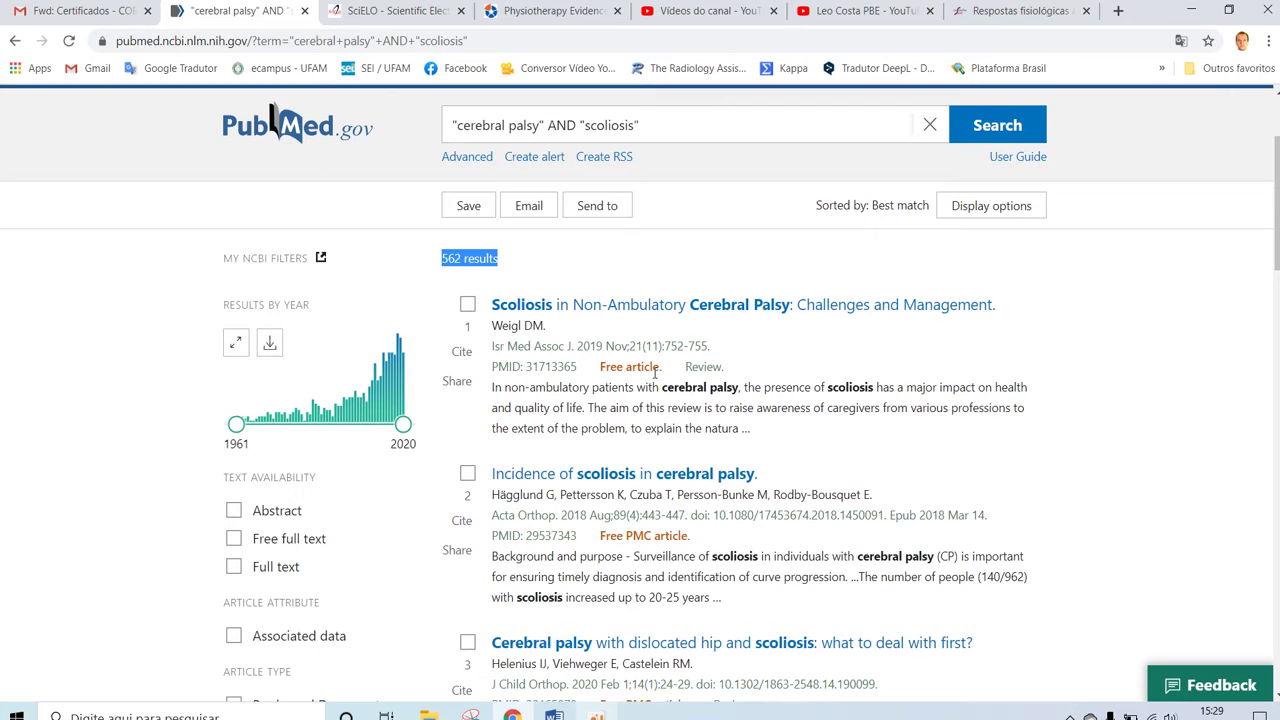
scroll(656, 371, "down", 1)
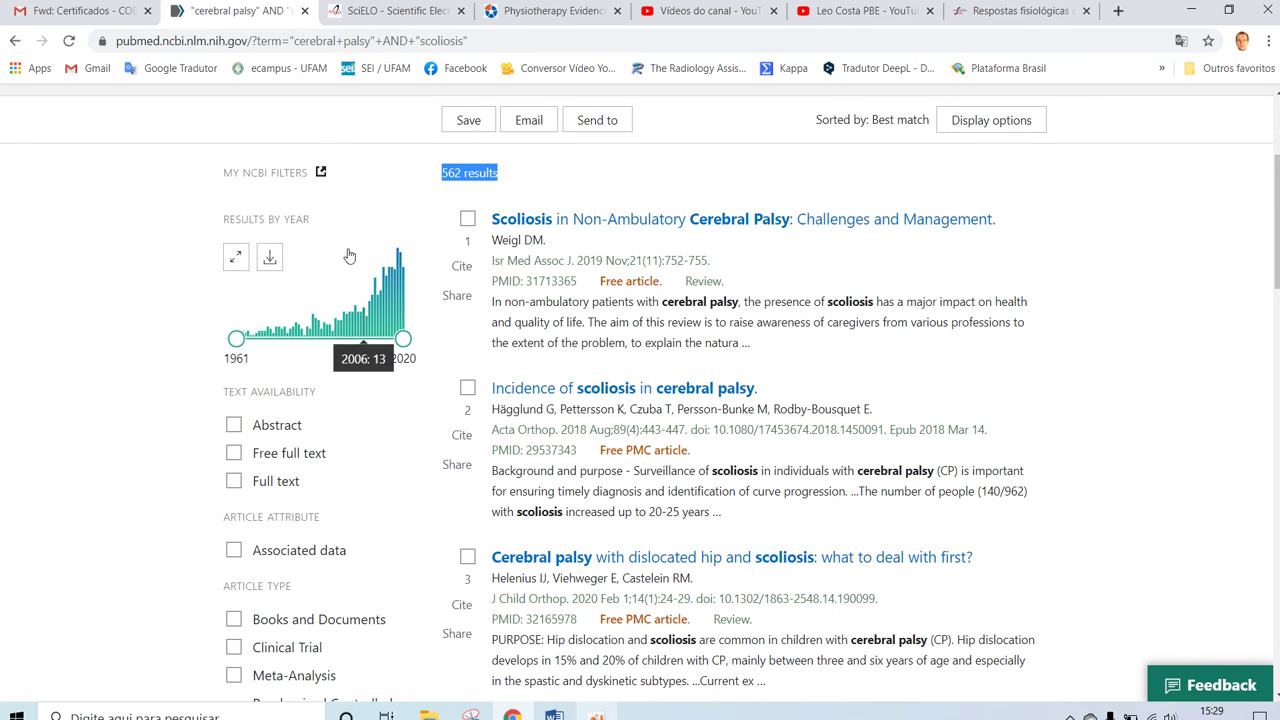
scroll(703, 324, "down", 10)
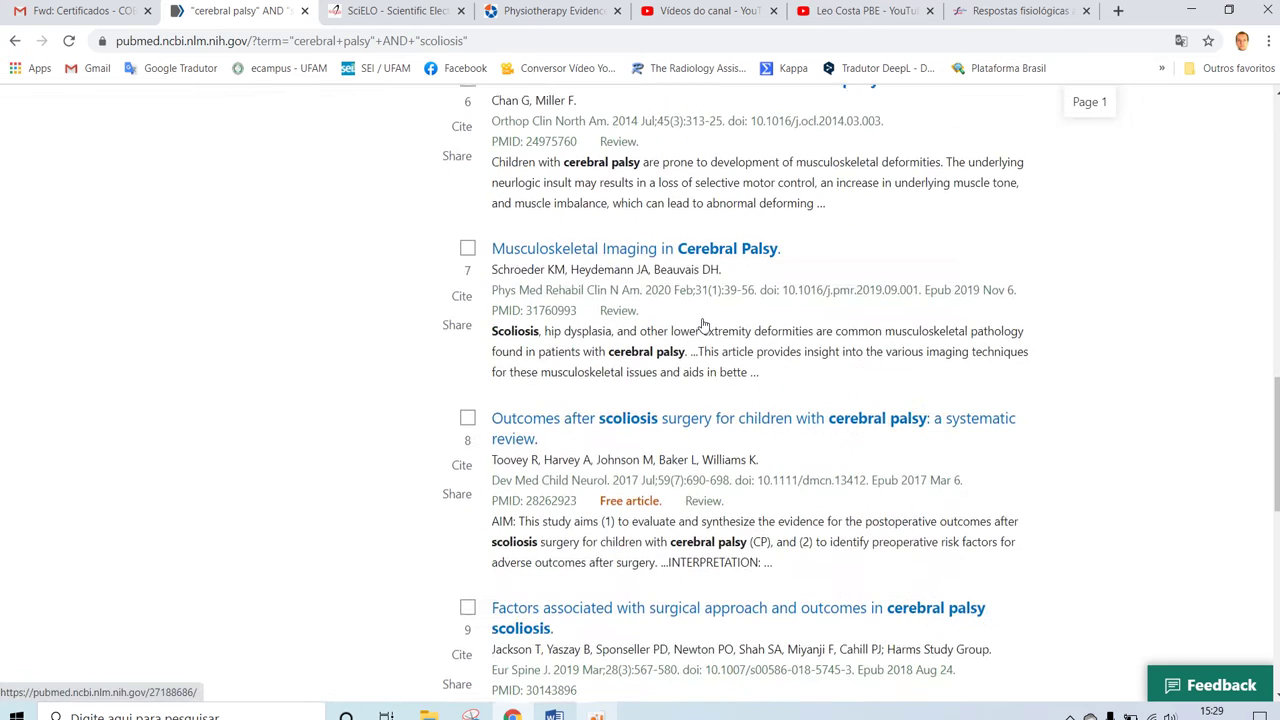
scroll(703, 324, "down", 5)
scroll(672, 377, "up", 4)
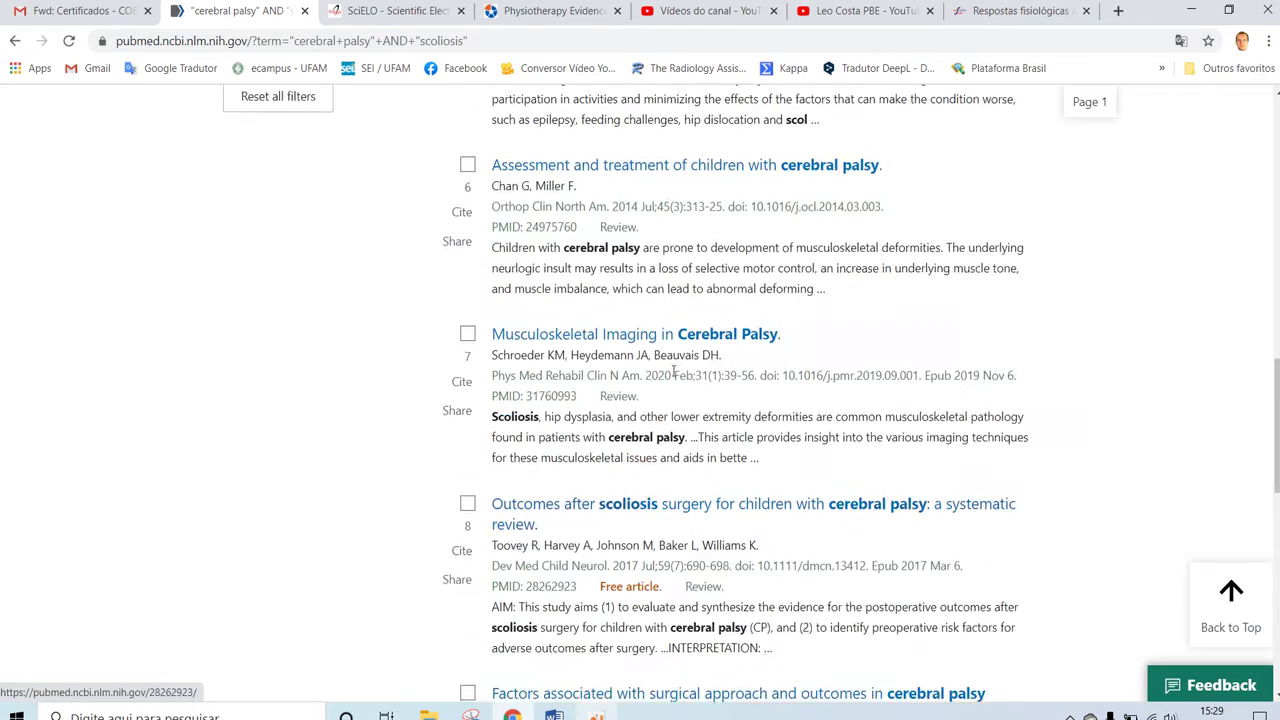
Replace scoliosis with spine in the query, search again, and compare the articles found with those of the previous search
scroll(672, 377, "up", 7)
scroll(748, 400, "up", 5)
left_click(585, 211)
left_click_drag(585, 211, 637, 211)
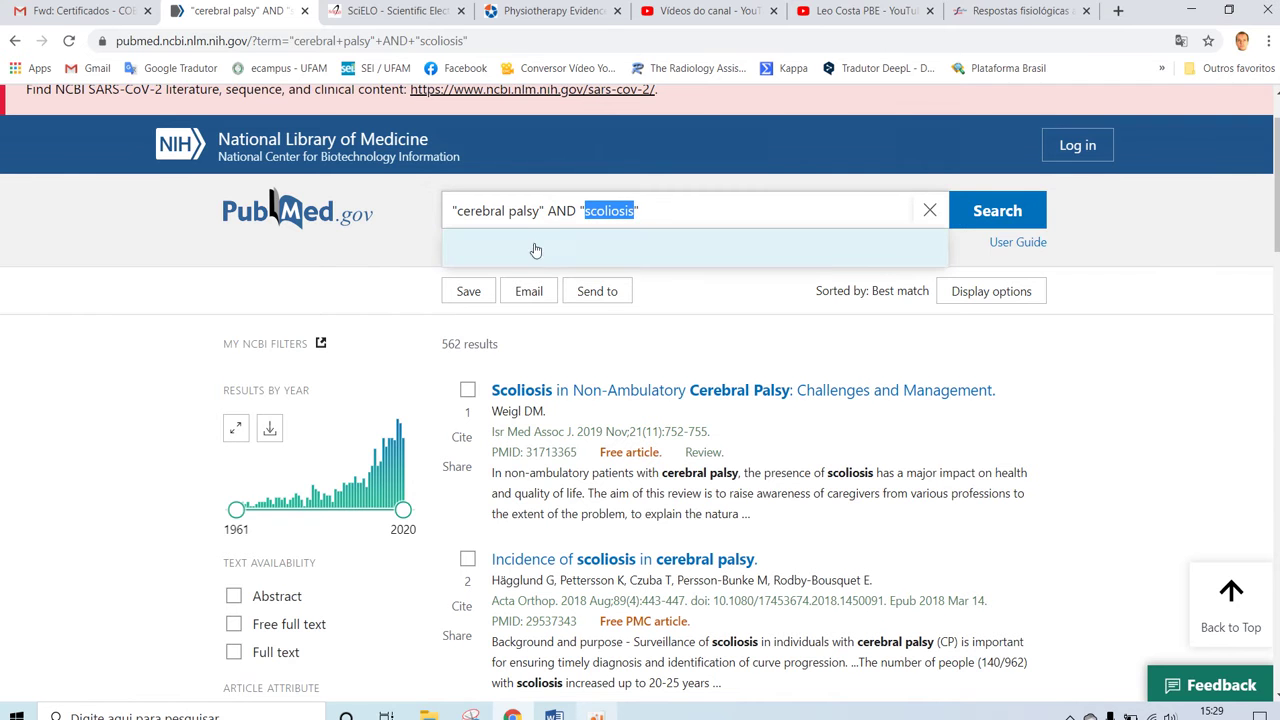
type("spine")
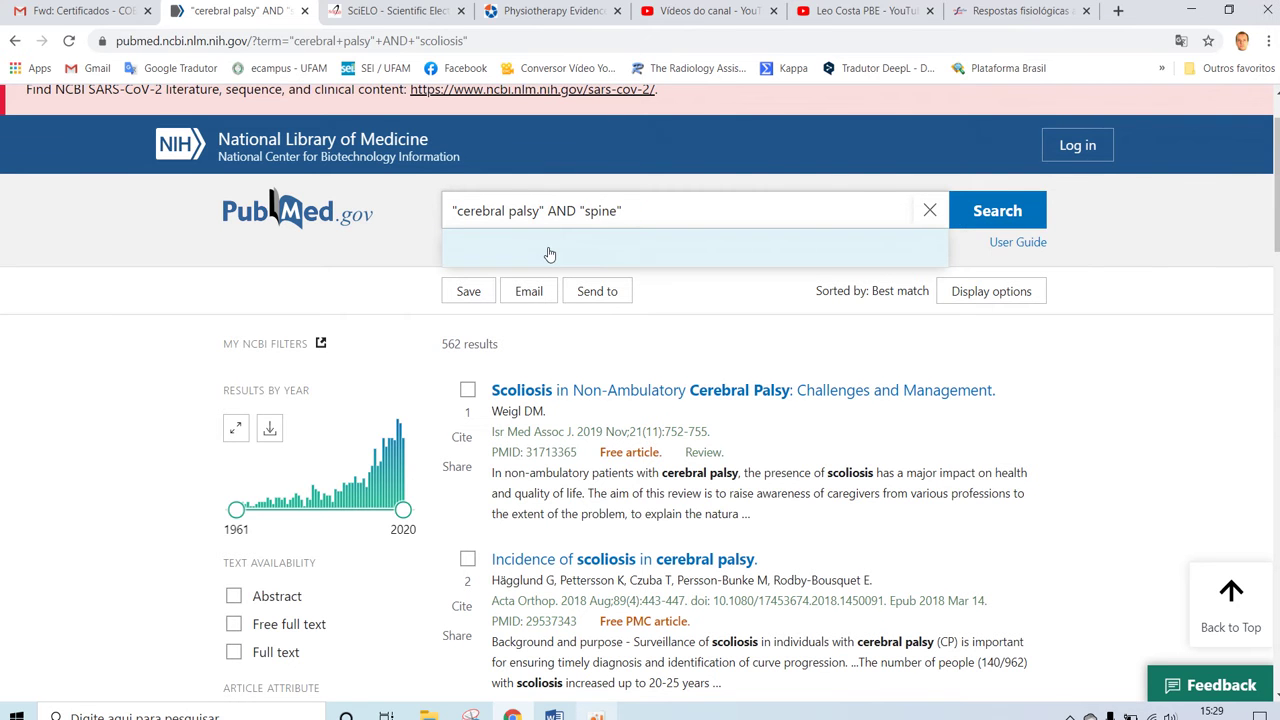
key("Return")
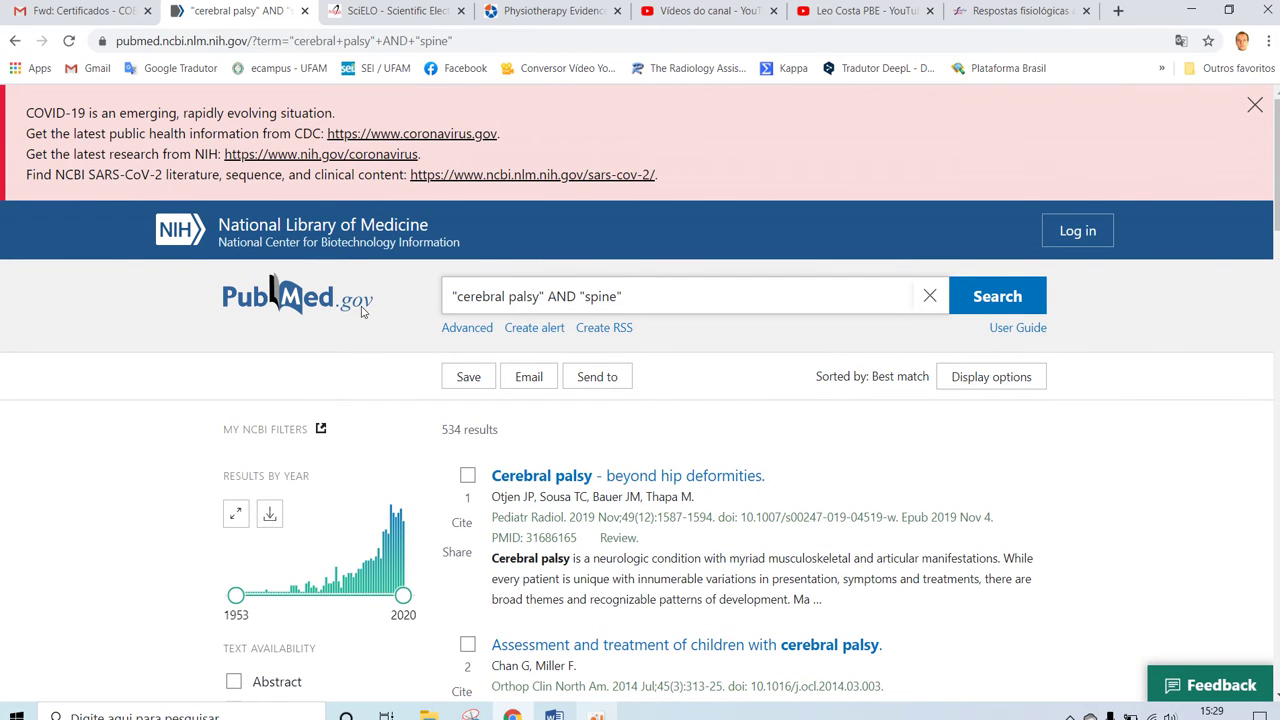
left_click(14, 41)
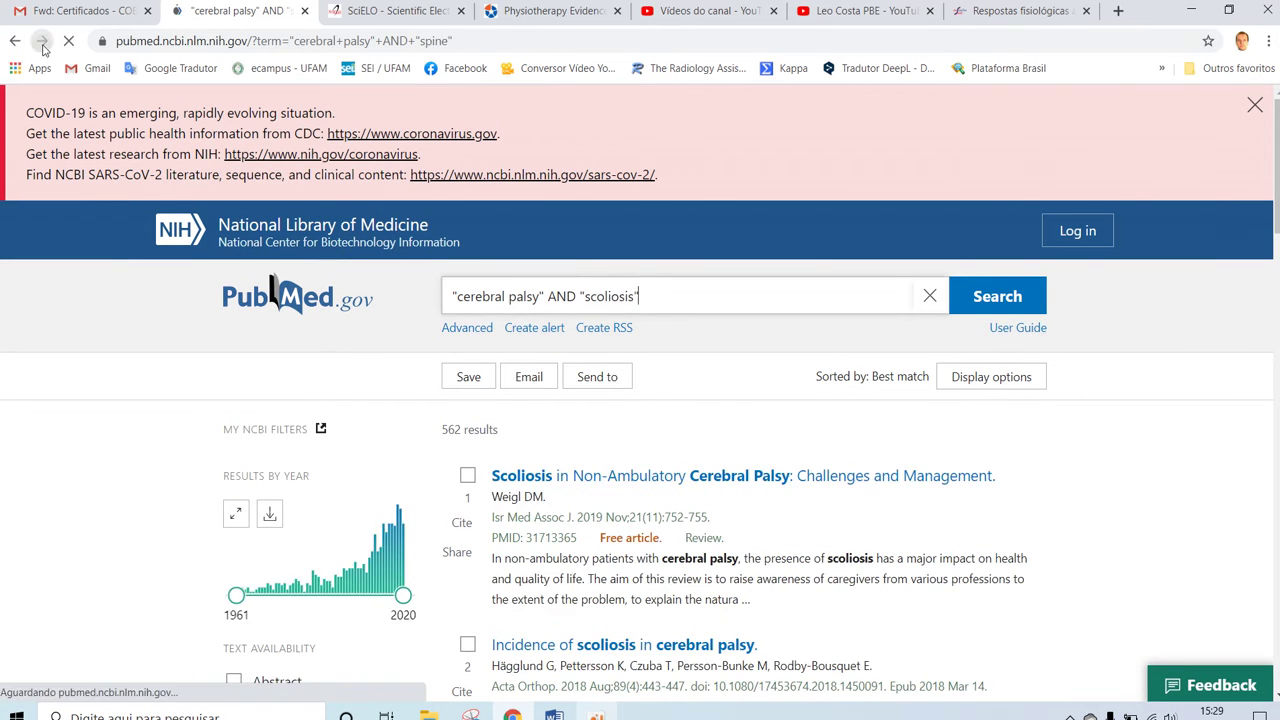
left_click(41, 41)
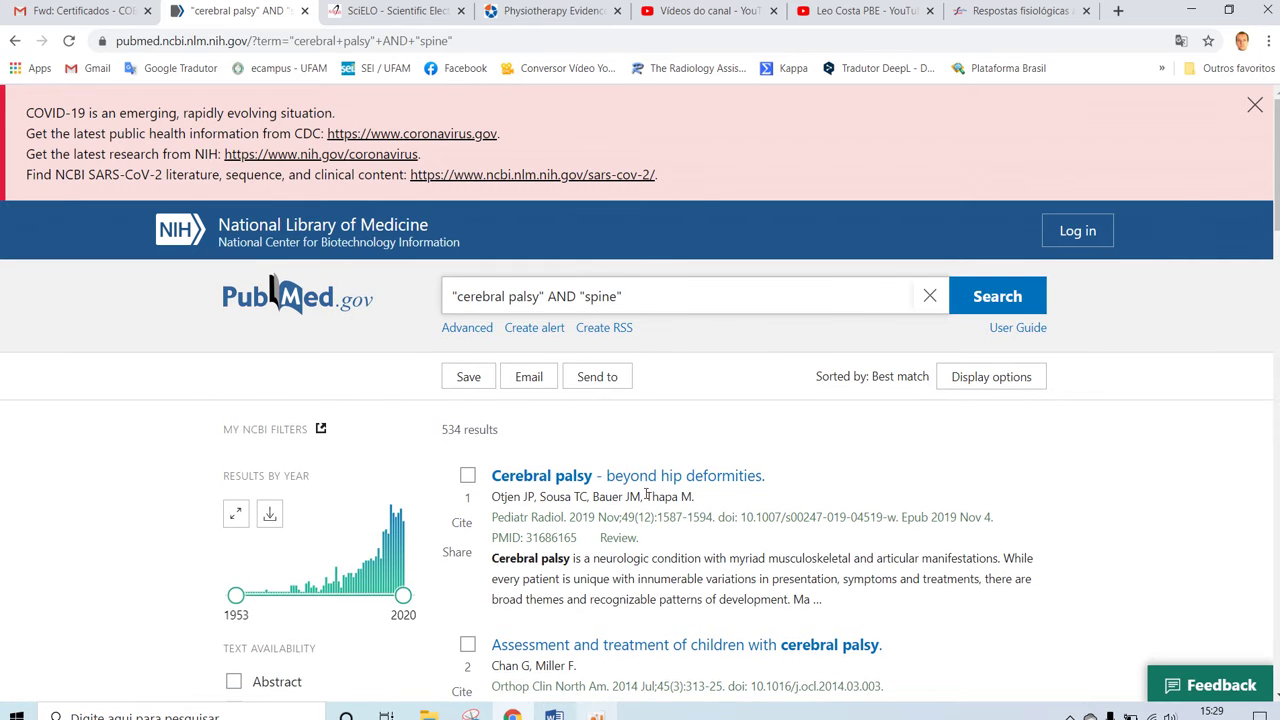
scroll(620, 596, "down", 2)
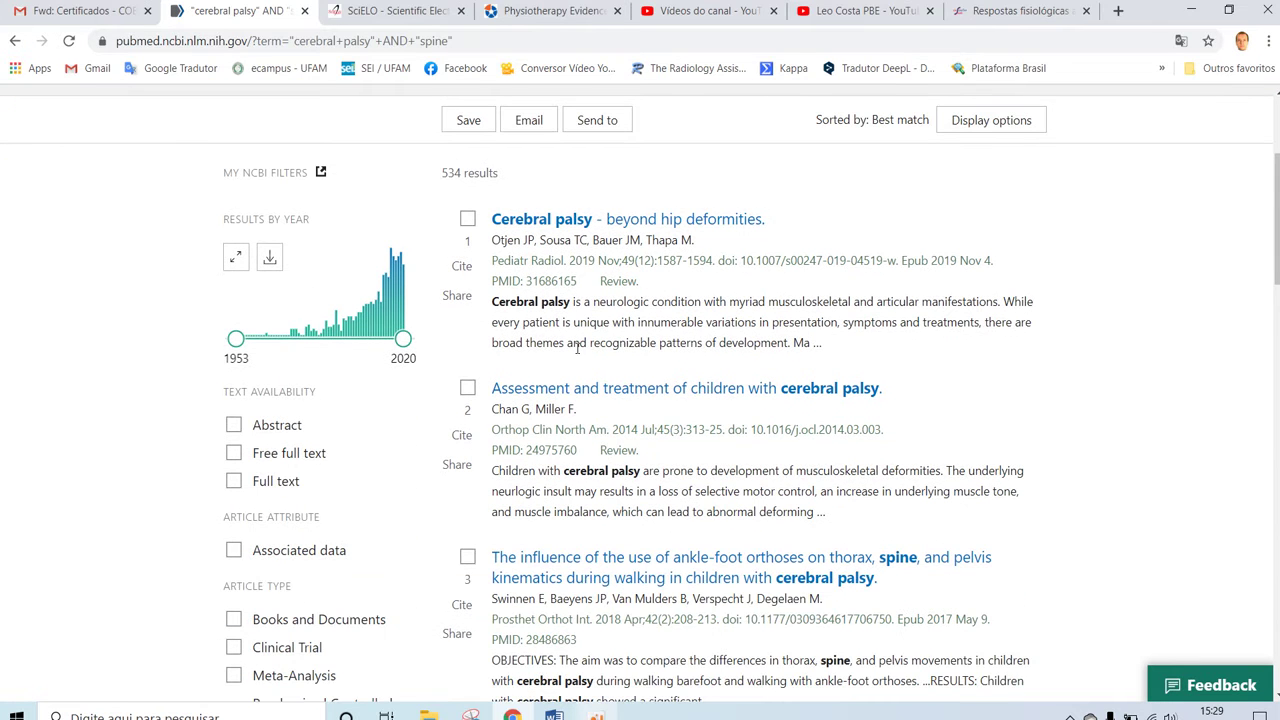
scroll(580, 418, "down", 2)
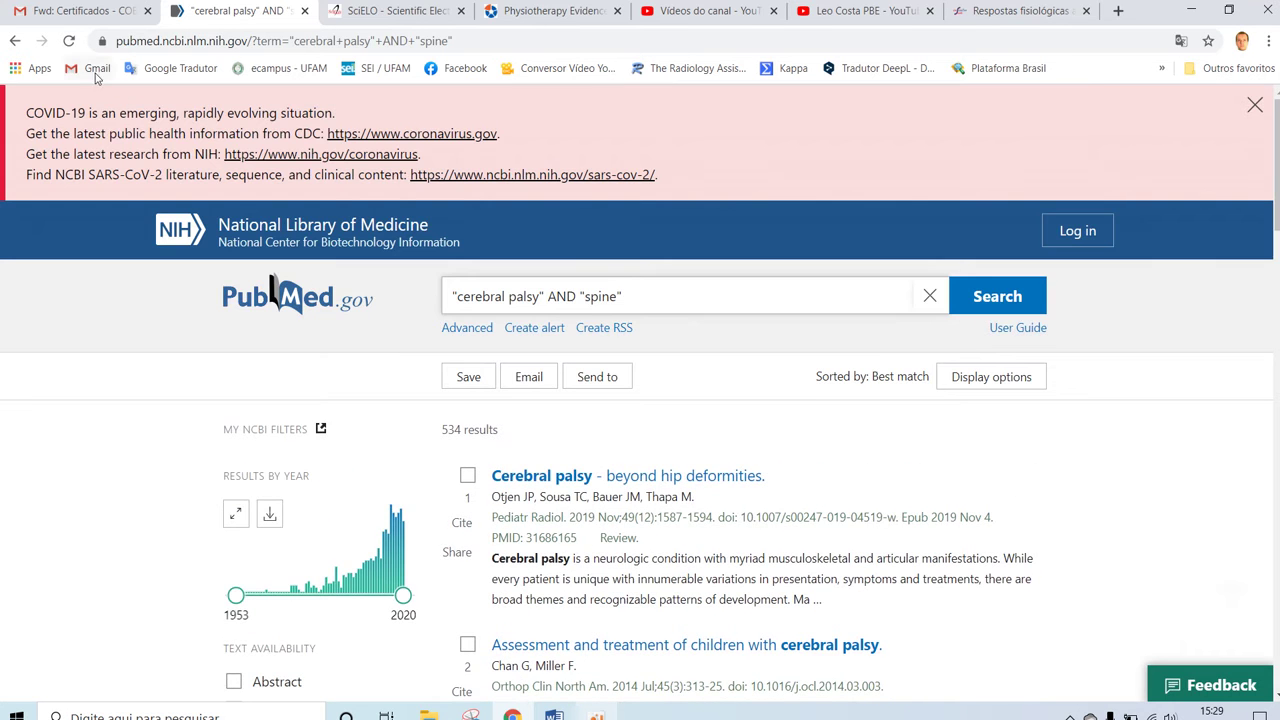
Return to the "cerebral palsy" AND "scoliosis" results and review their count and articles
left_click(15, 41)
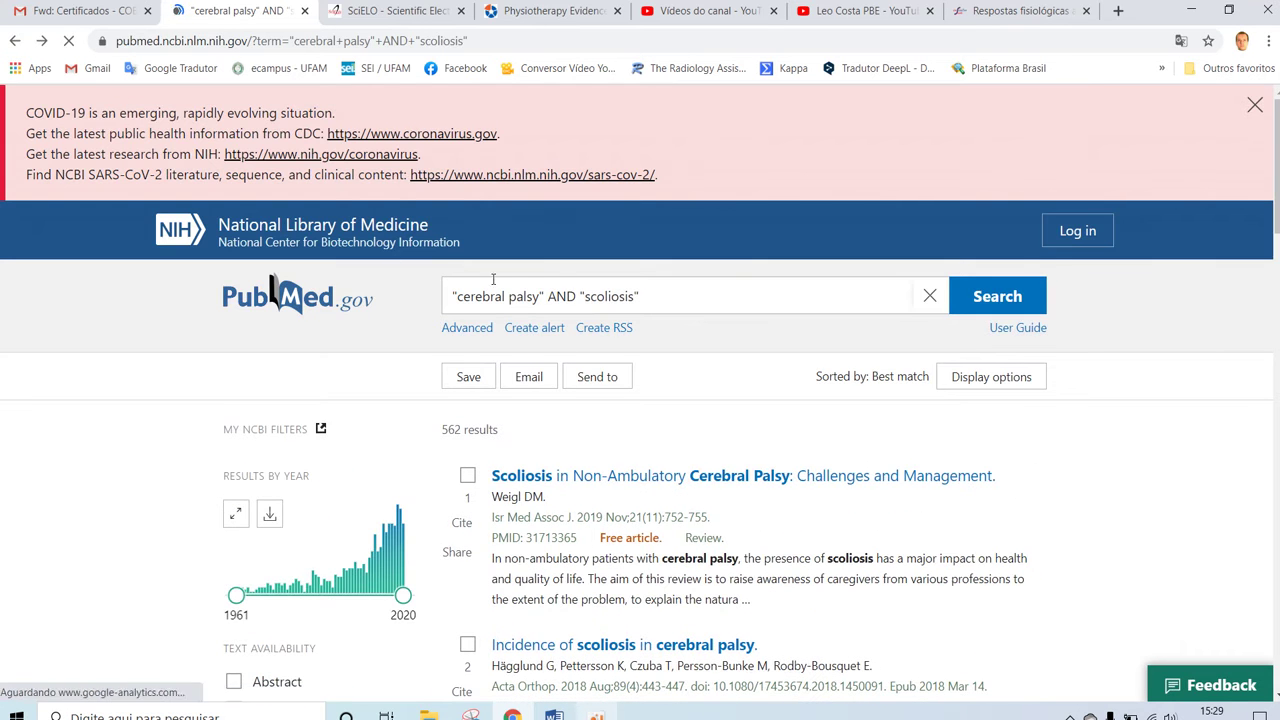
scroll(652, 333, "down", 3)
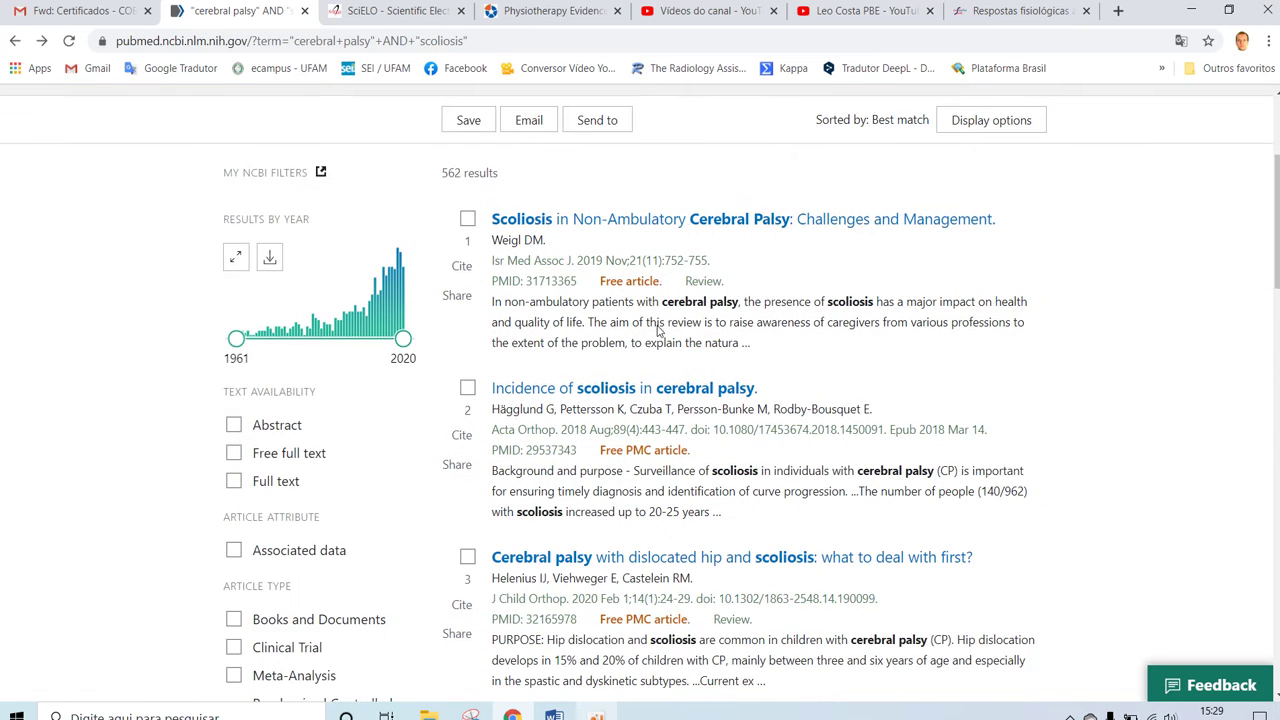
scroll(659, 281, "up", 3)
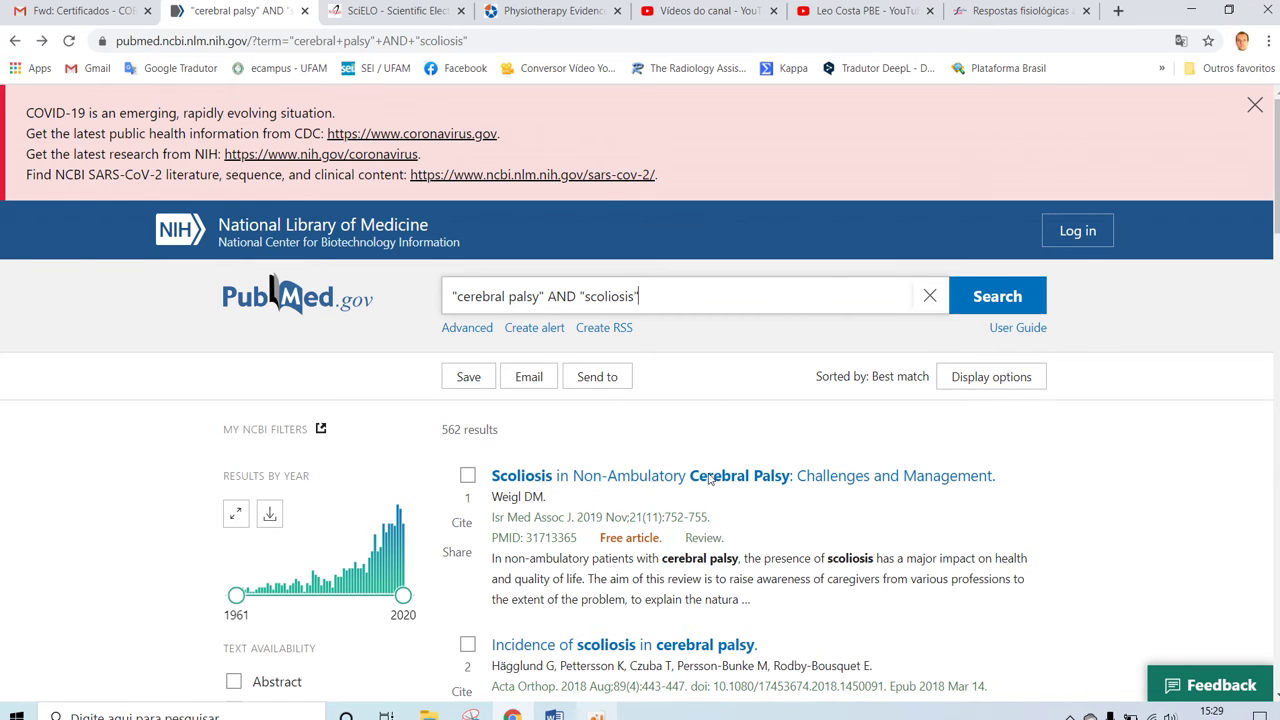
scroll(752, 425, "down", 5)
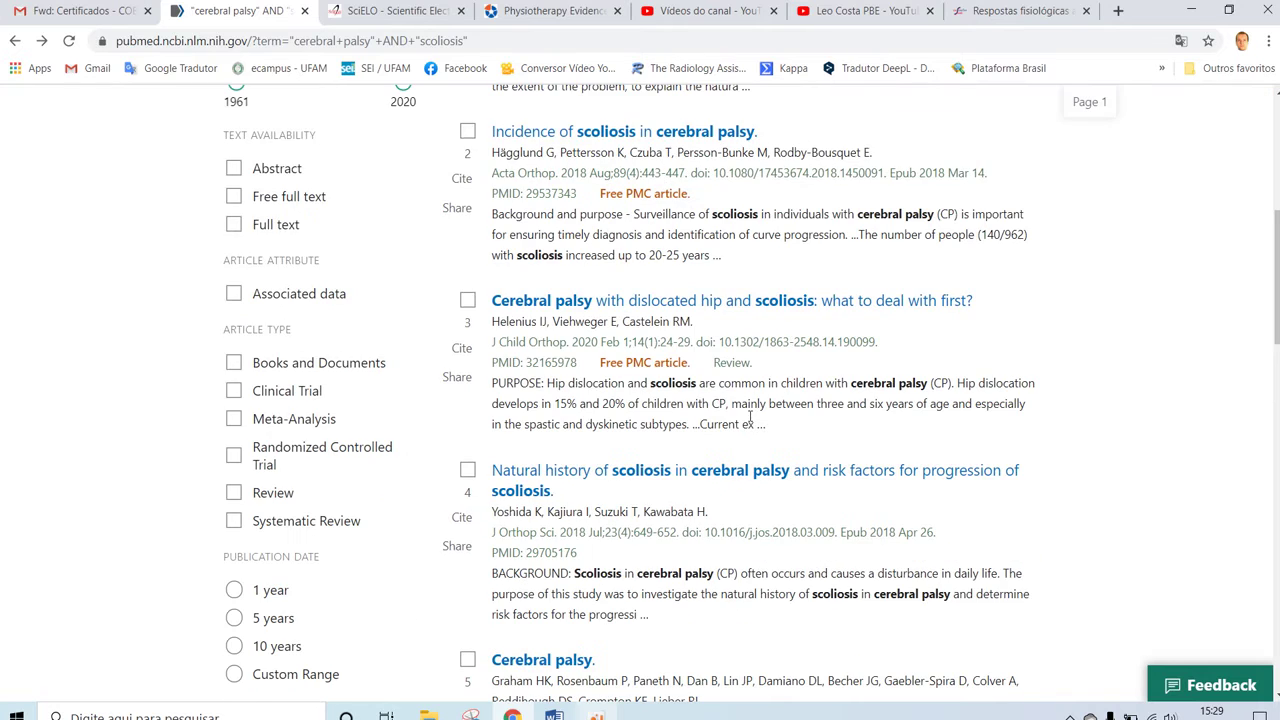
scroll(750, 416, "down", 1)
scroll(553, 272, "up", 6)
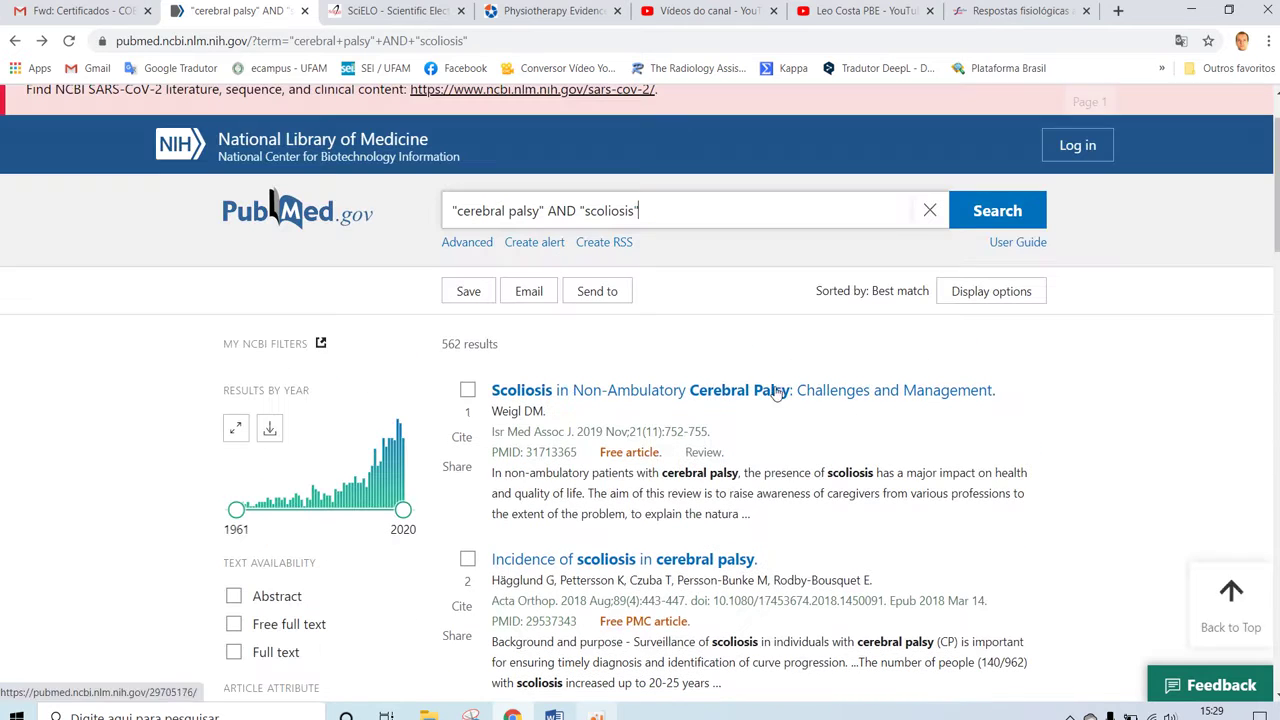
left_click_drag(444, 343, 519, 346)
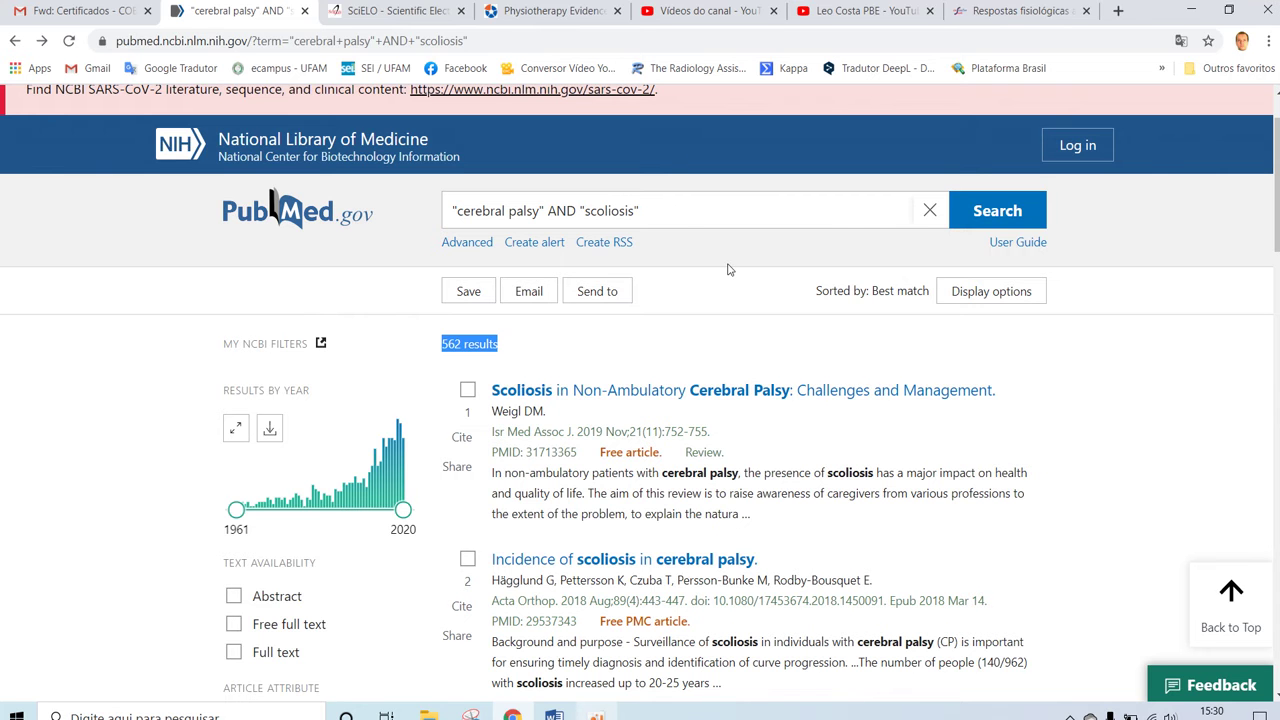
scroll(728, 269, "down", 3)
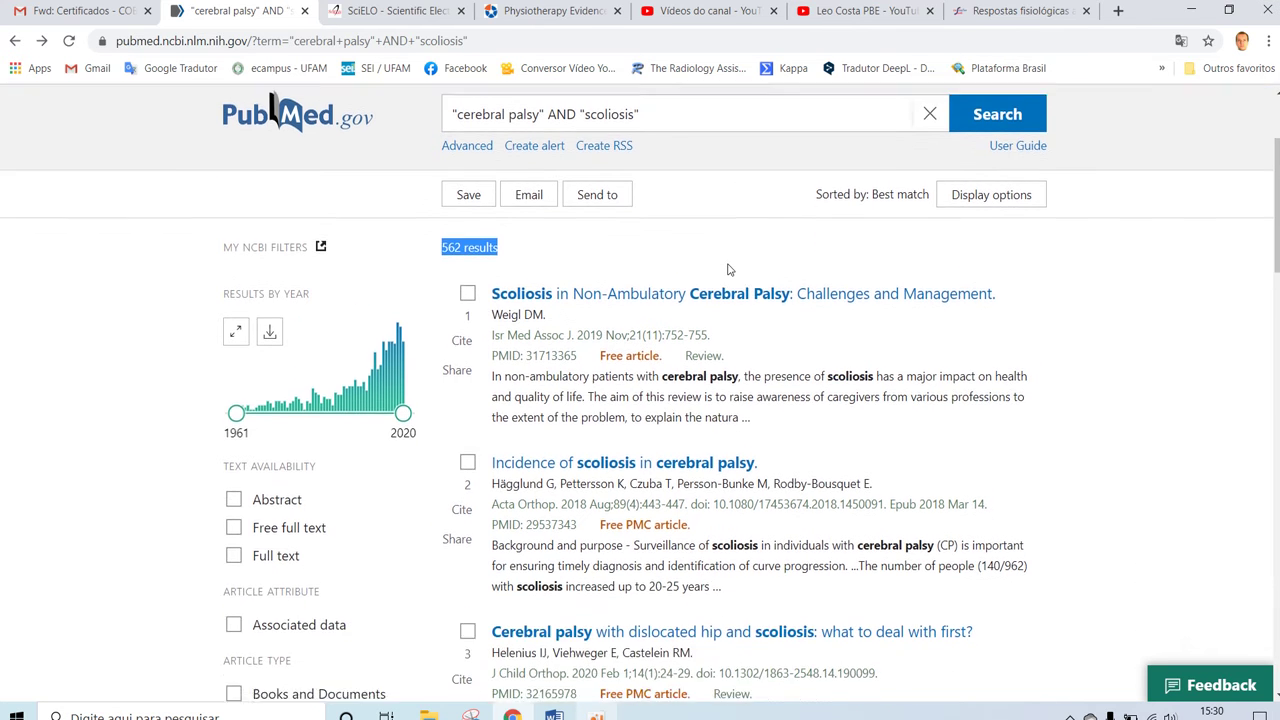
scroll(728, 264, "down", 2)
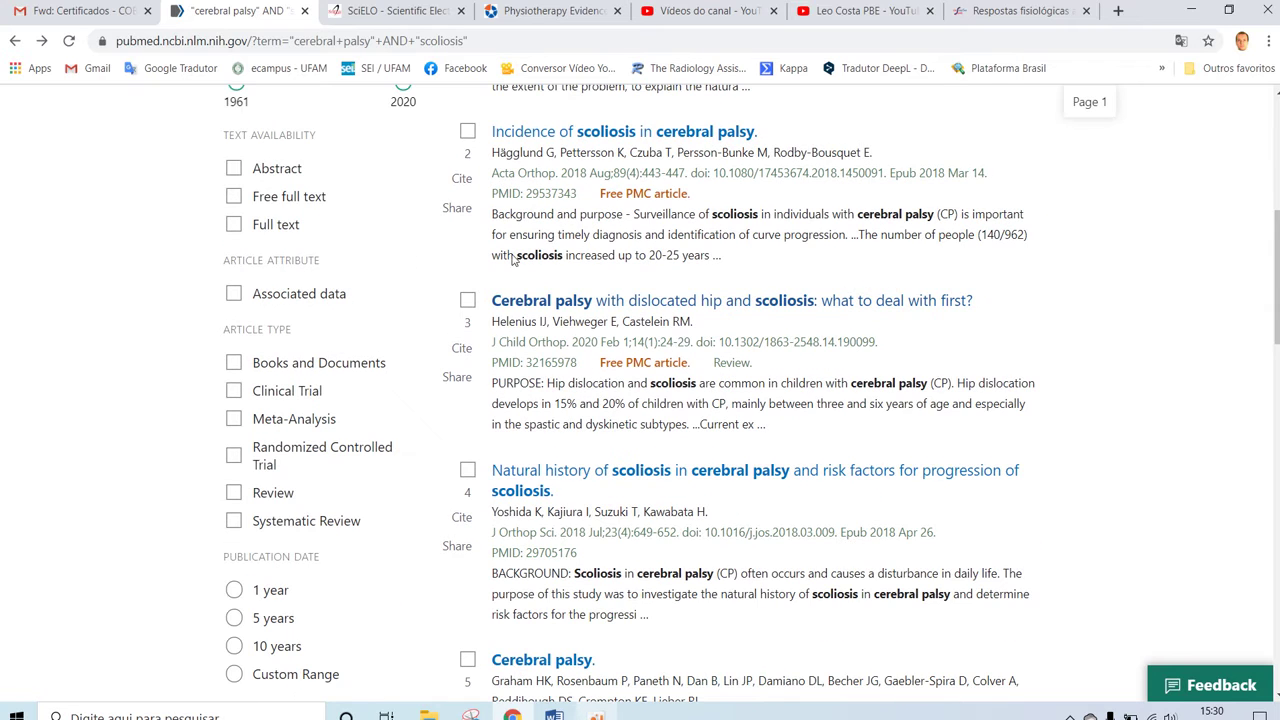
Limit the results to the Systematic Review article type, and look through the filtered articles
left_click(234, 526)
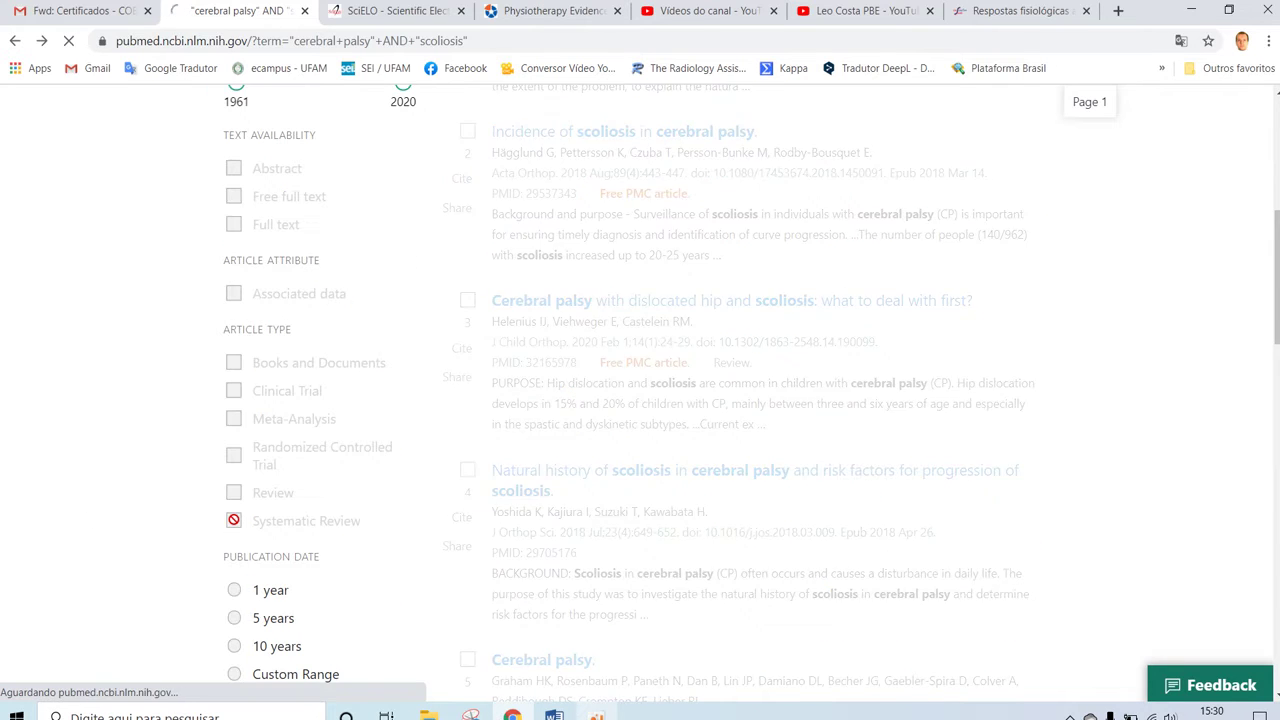
scroll(717, 425, "down", 3)
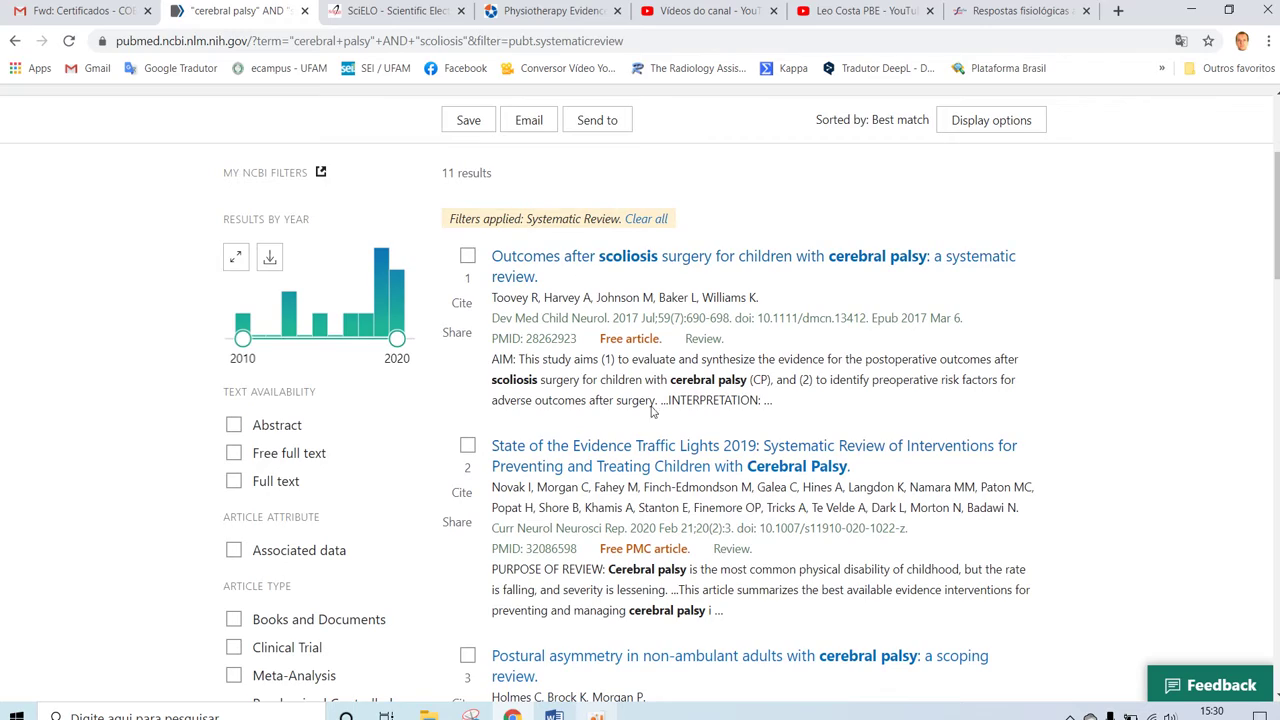
scroll(765, 477, "down", 10)
scroll(768, 474, "down", 4)
scroll(768, 472, "up", 10)
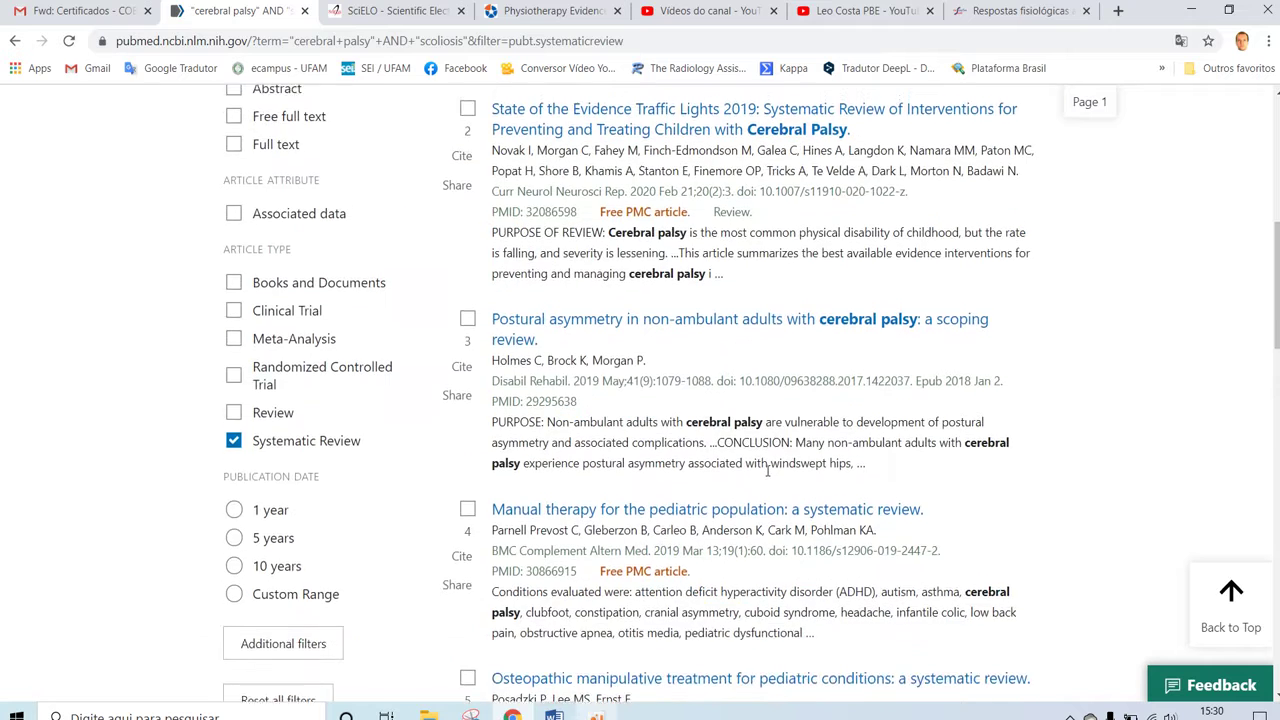
scroll(768, 471, "up", 6)
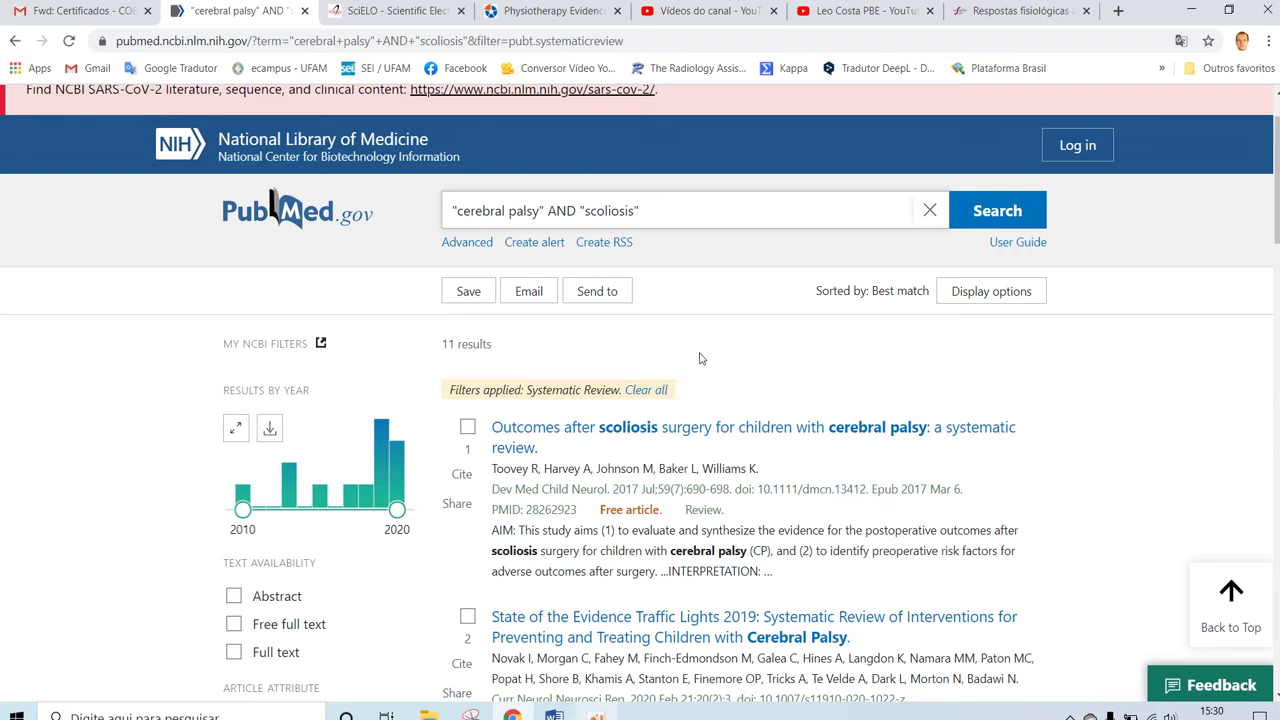
scroll(703, 360, "down", 4)
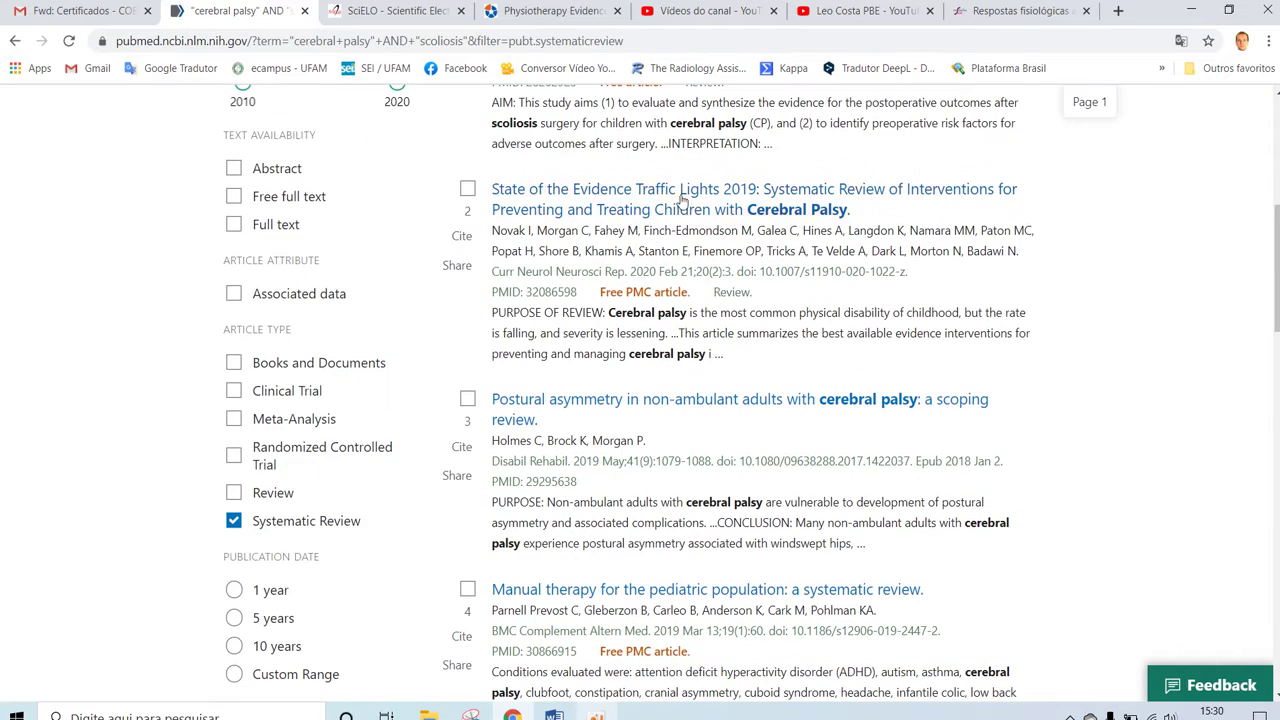
scroll(791, 329, "up", 4)
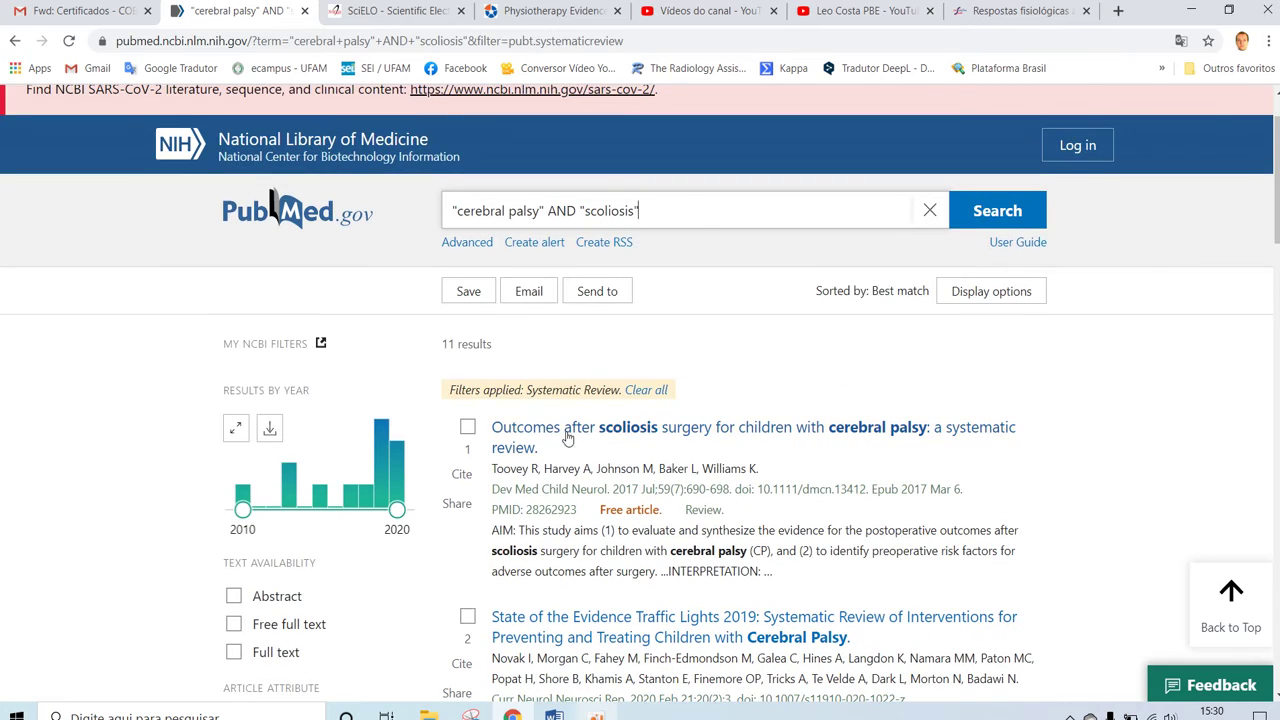
scroll(935, 405, "down", 3)
scroll(931, 449, "down", 2)
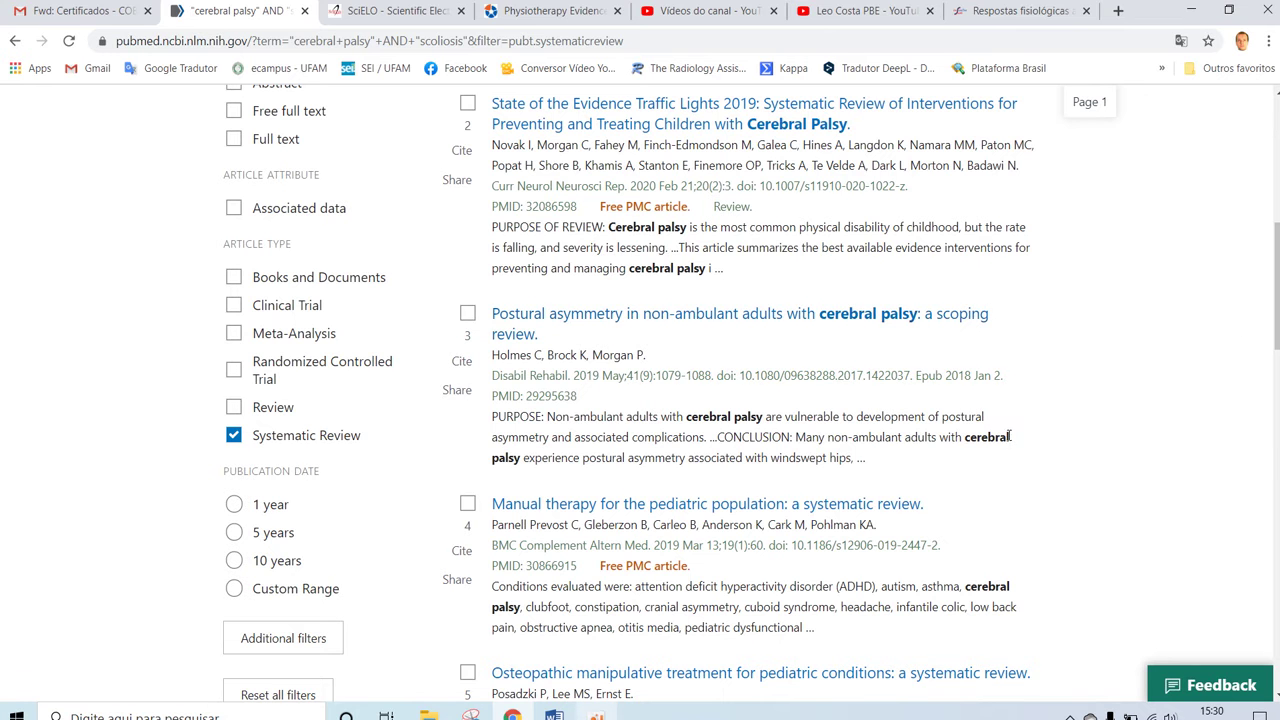
Examine the titles and abstracts of all systematic reviews found for cerebral palsy and scoliosis, judging their relevance to the topic
scroll(767, 318, "down", 3)
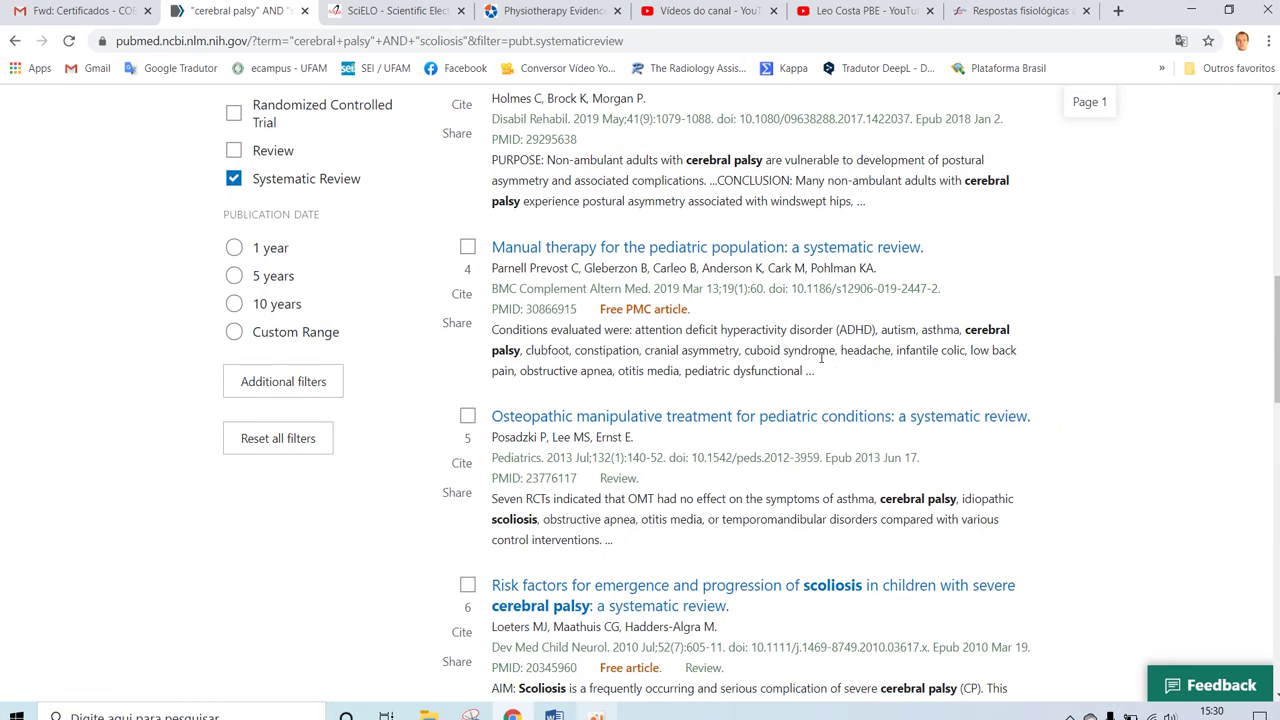
scroll(838, 373, "up", 9)
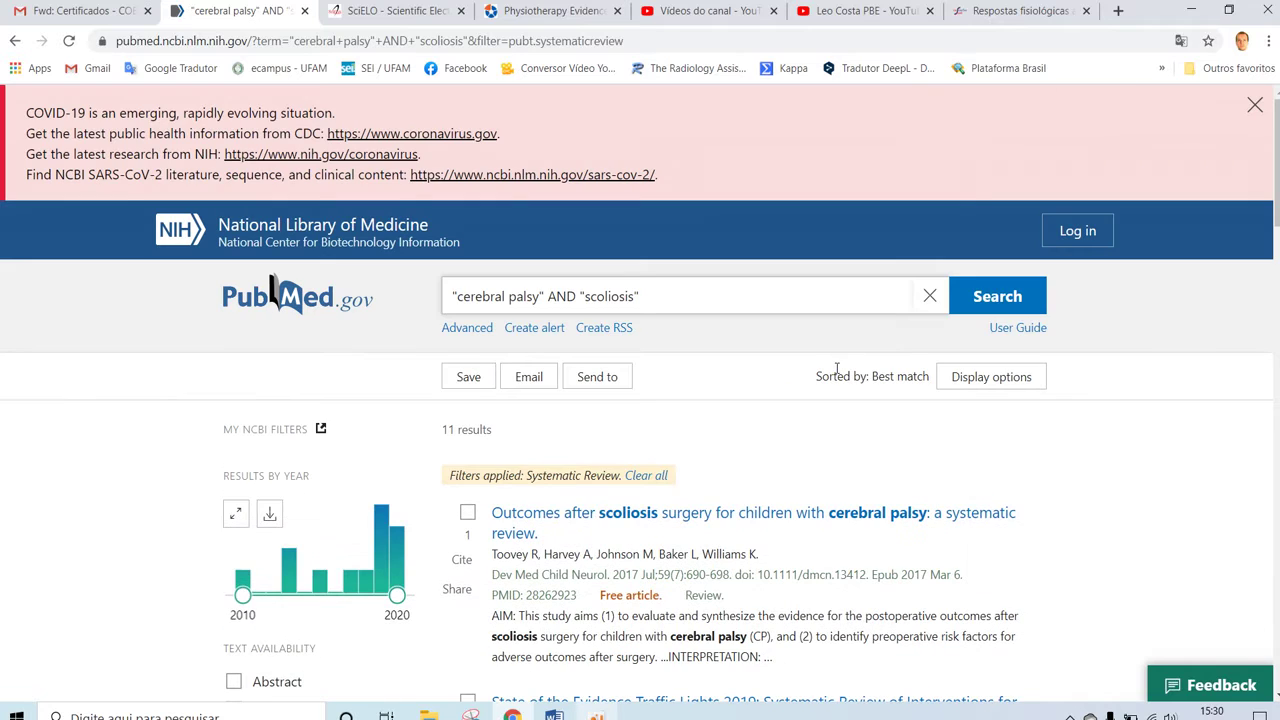
scroll(828, 358, "down", 1)
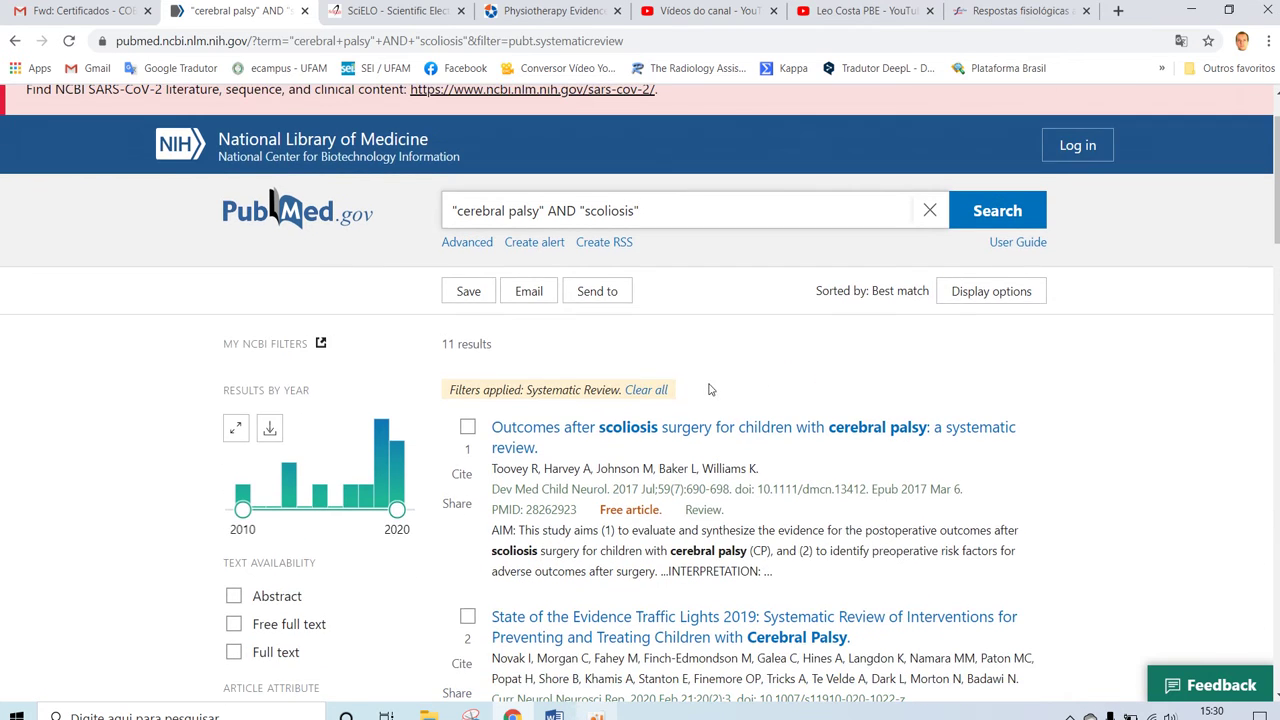
scroll(706, 387, "down", 1)
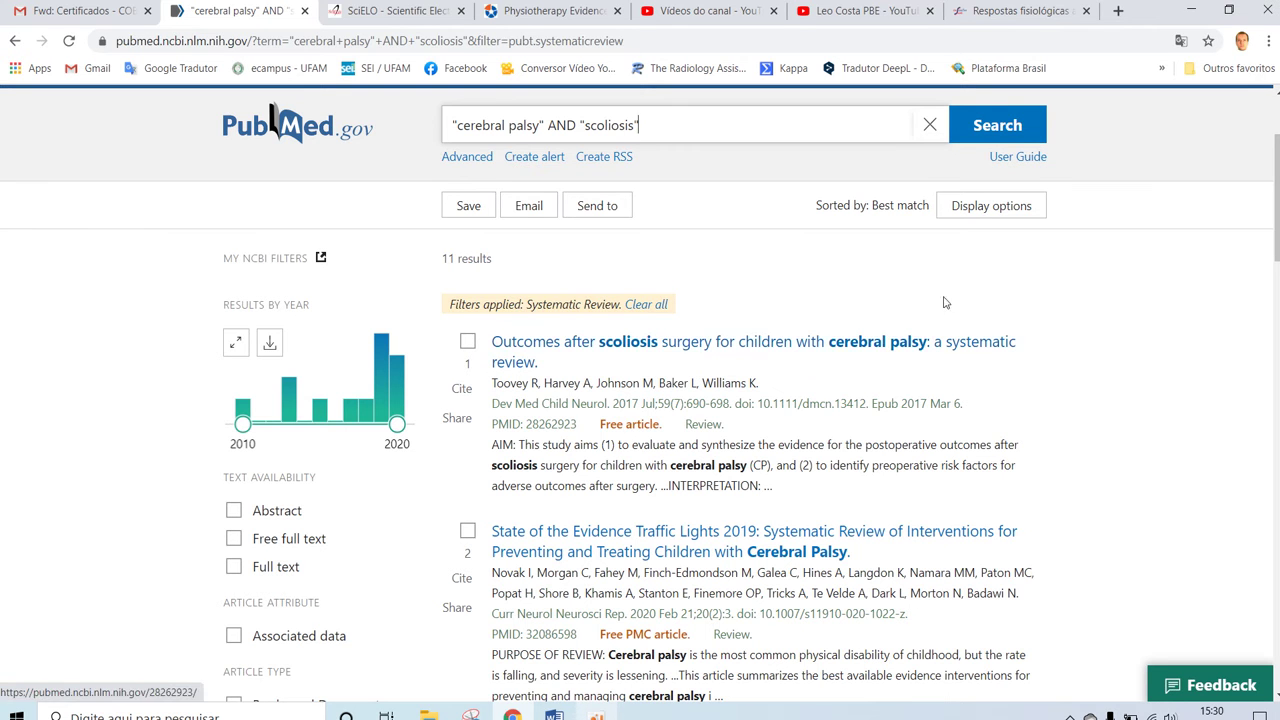
scroll(800, 314, "down", 1)
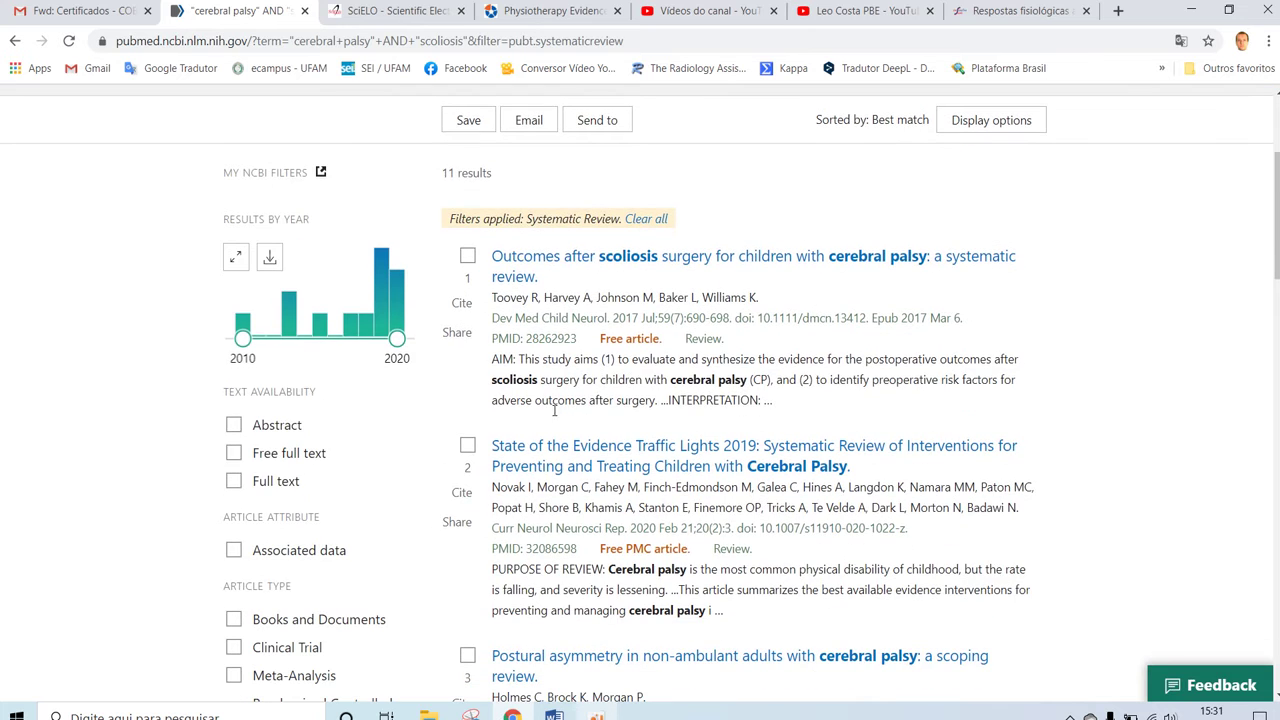
scroll(820, 428, "down", 3)
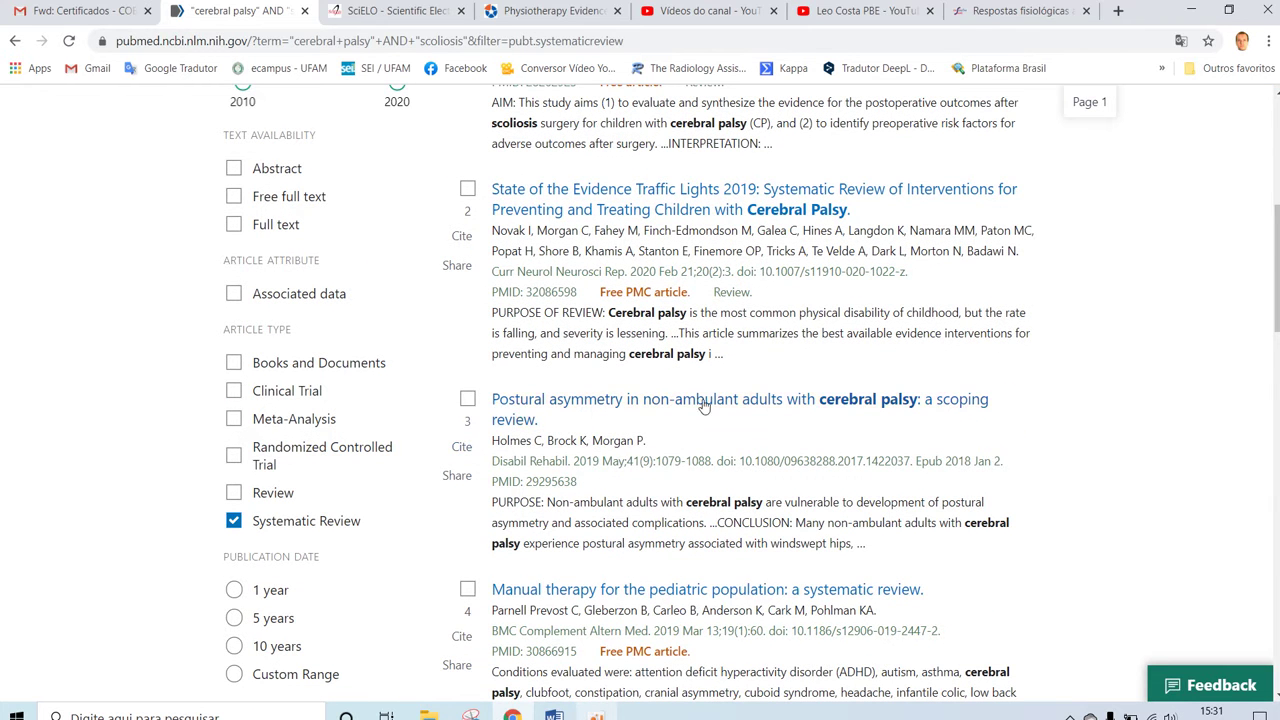
scroll(737, 414, "down", 3)
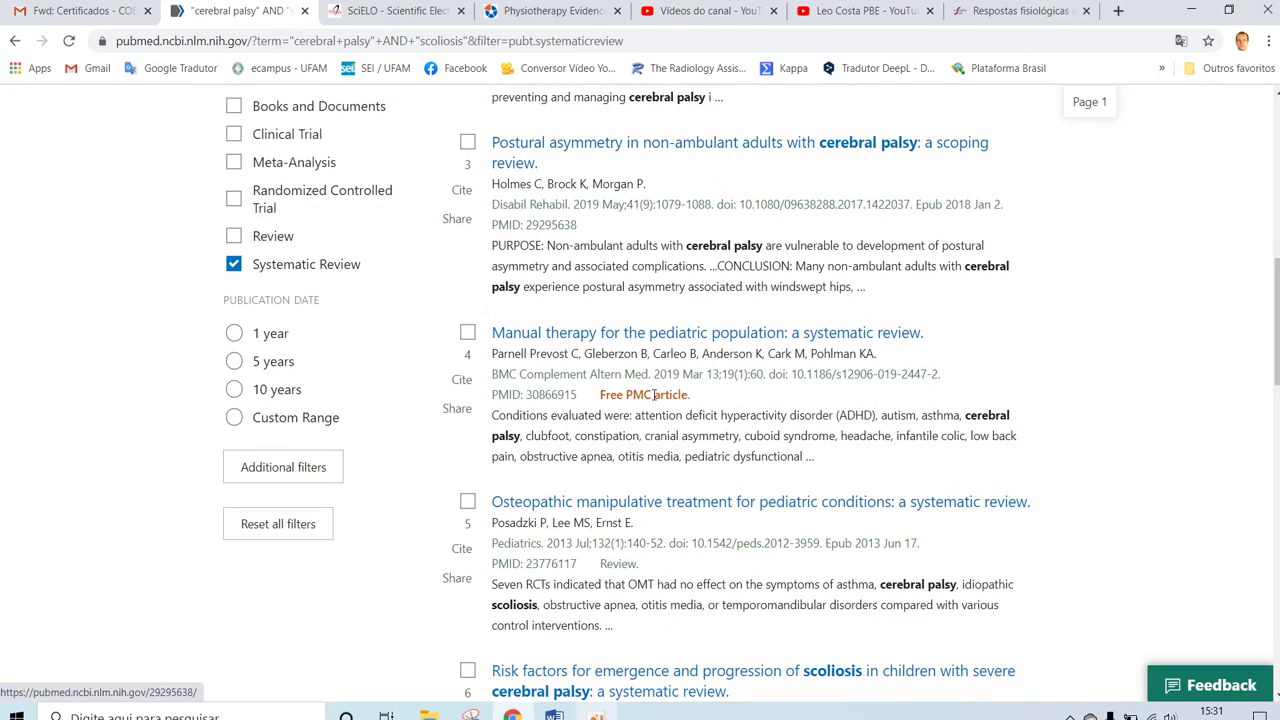
scroll(673, 374, "down", 2)
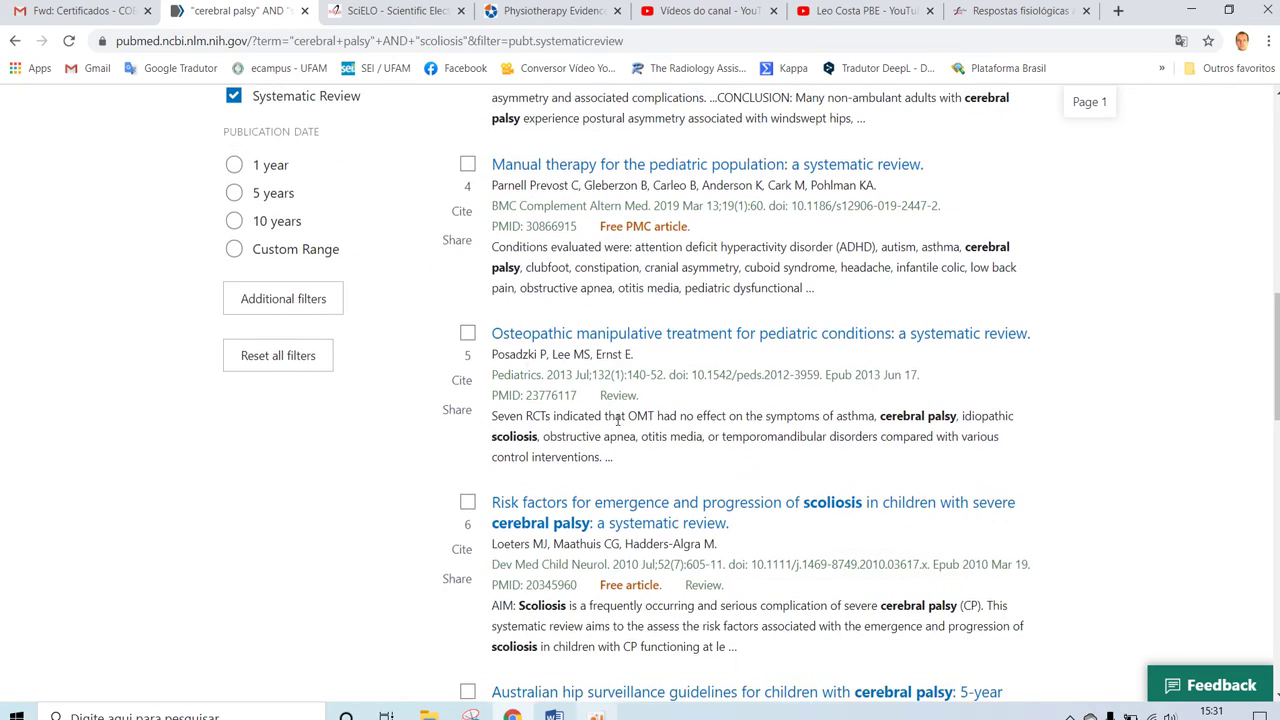
scroll(740, 357, "down", 2)
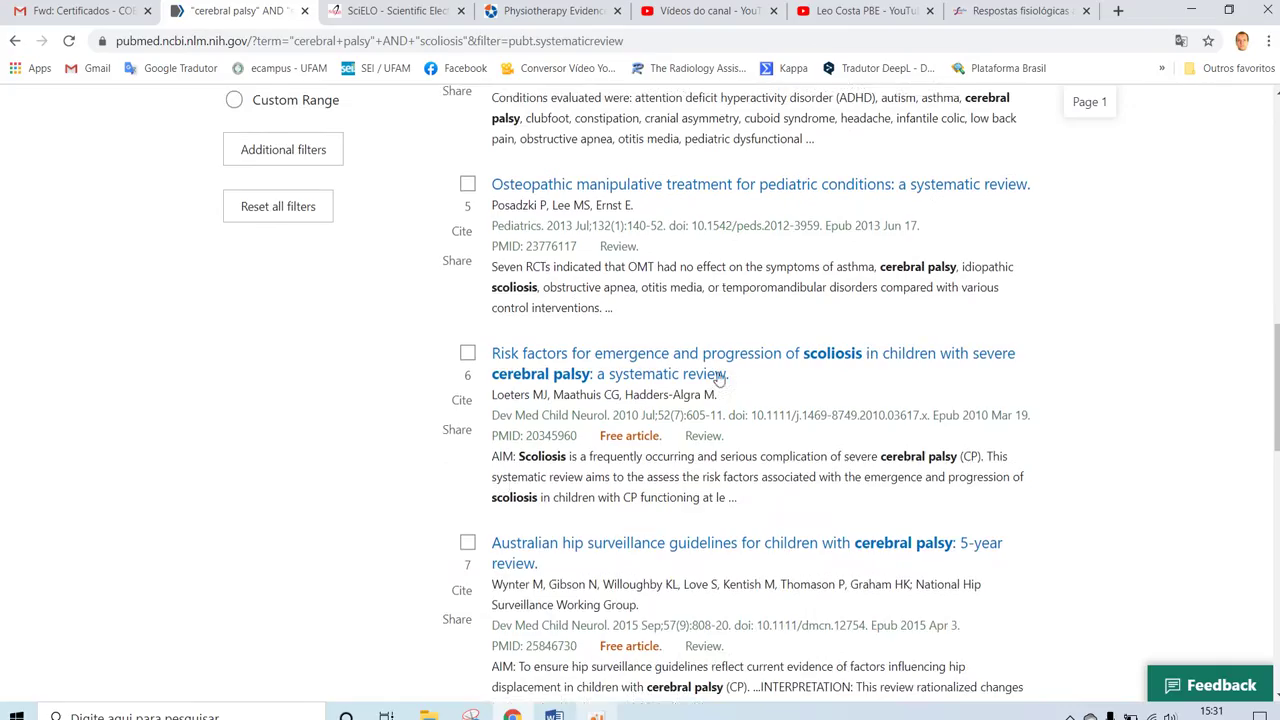
scroll(633, 553, "down", 3)
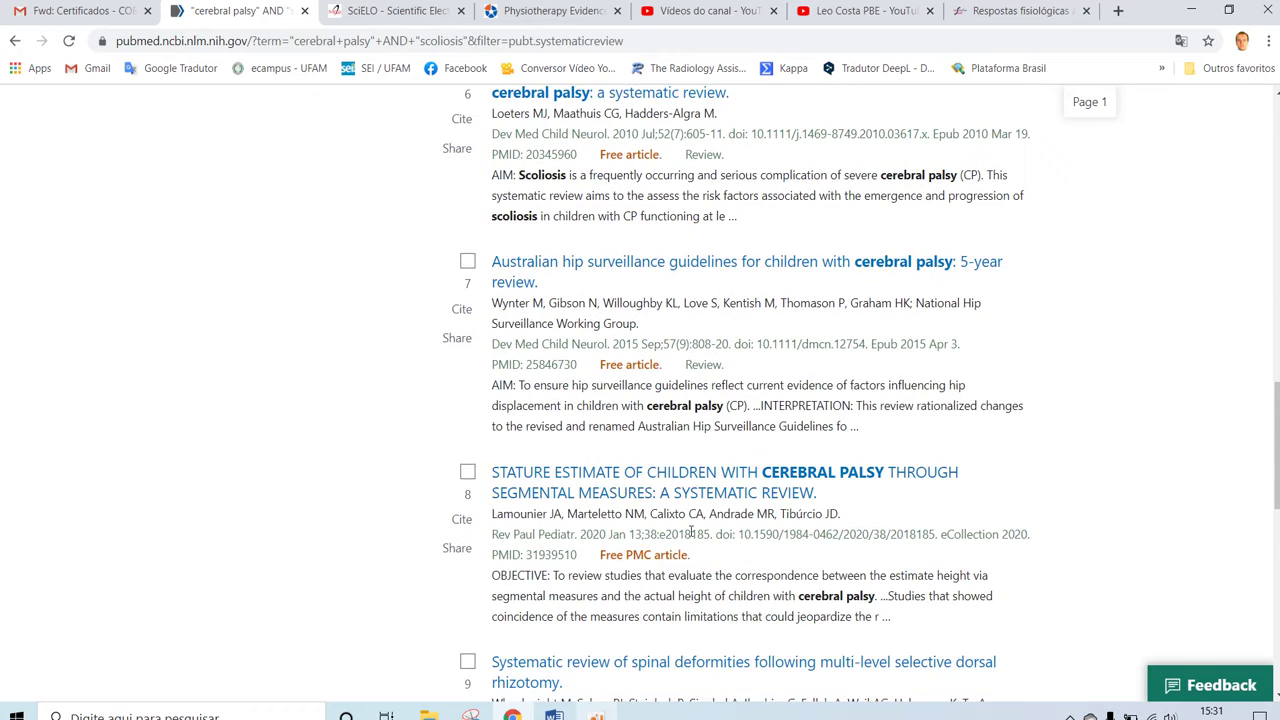
scroll(681, 514, "down", 2)
scroll(886, 492, "down", 4)
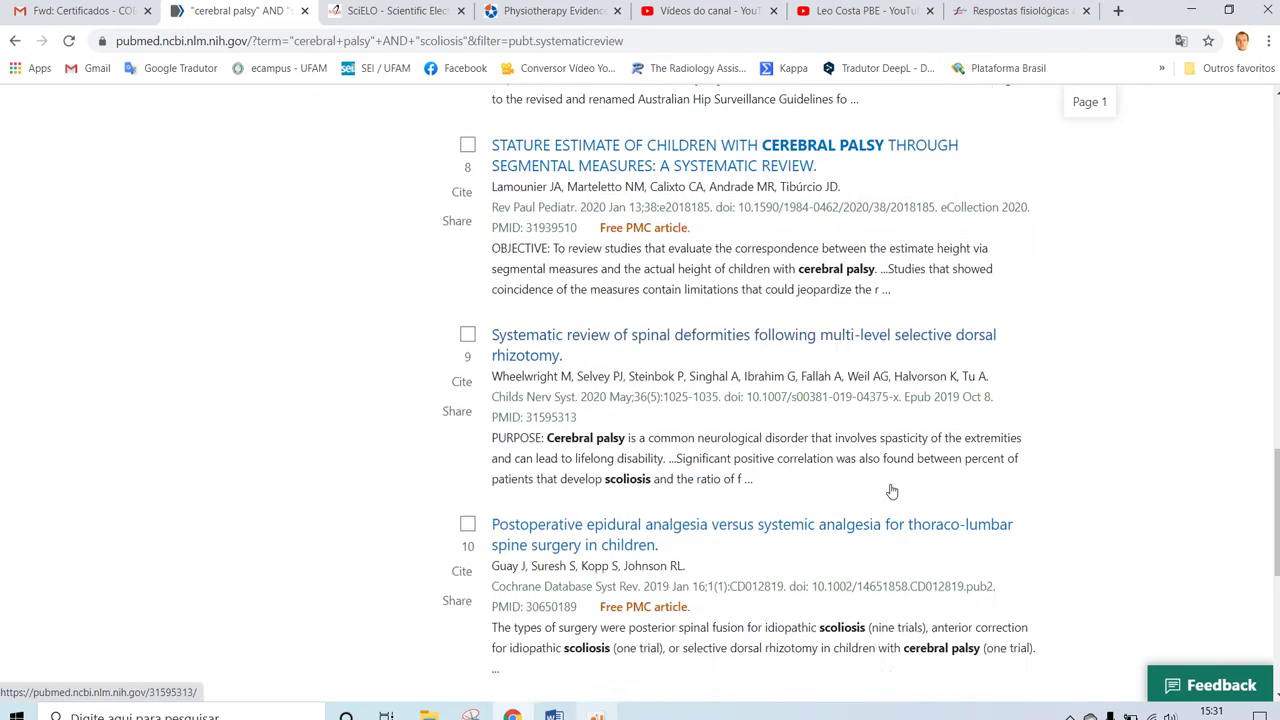
left_click(757, 569)
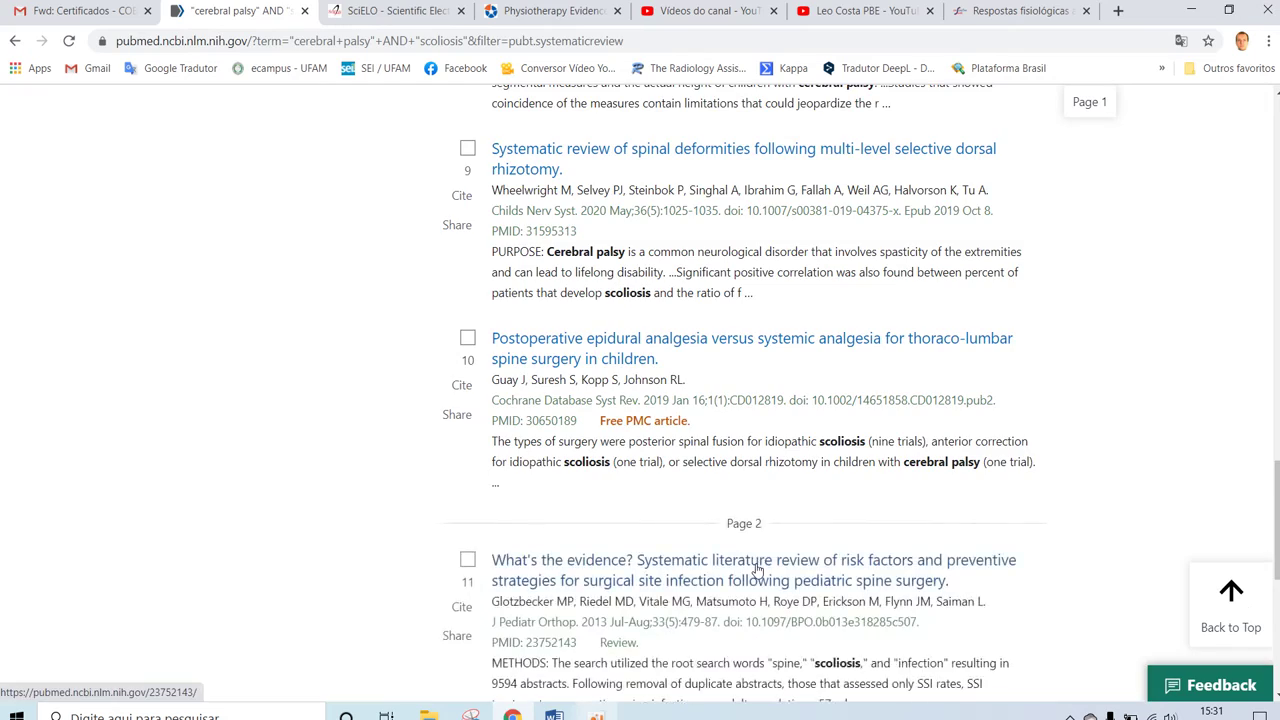
scroll(757, 569, "down", 3)
scroll(757, 566, "up", 5)
scroll(757, 563, "up", 15)
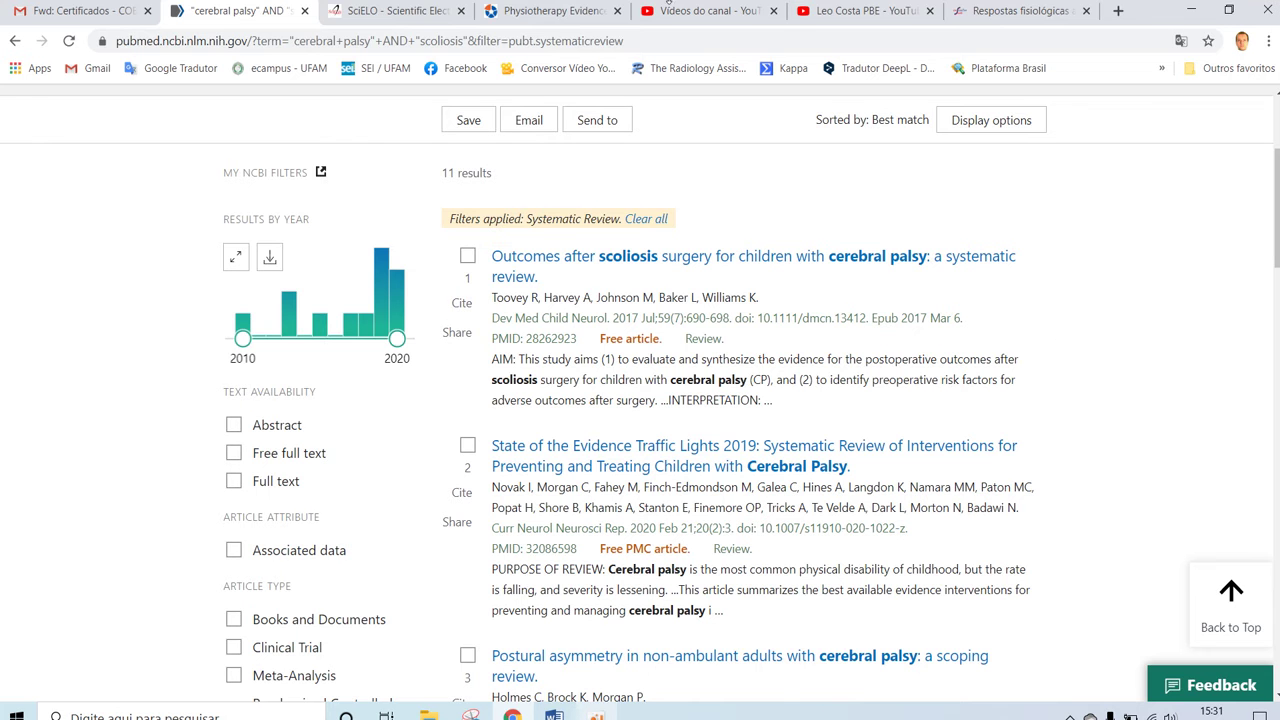
Return to the "cerebral palsy" AND "scoliosis" results without the Systematic Review filter and review the query
left_click(15, 41)
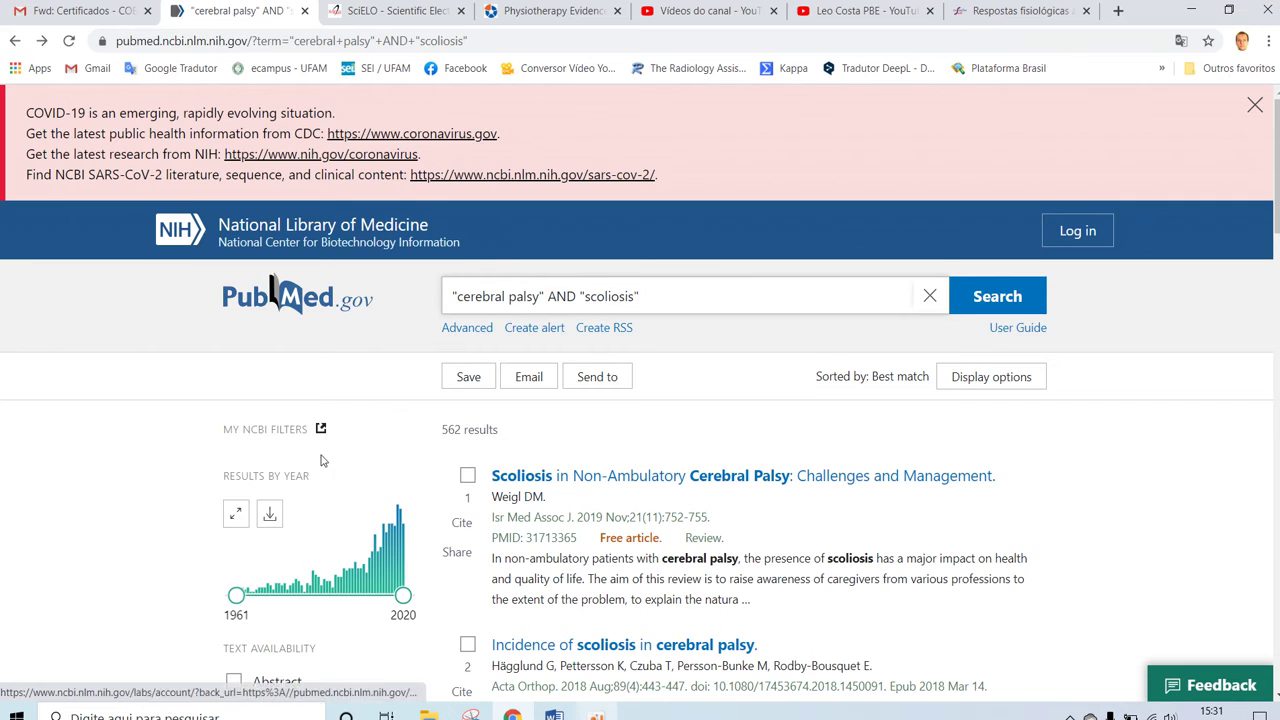
scroll(330, 450, "down", 3)
scroll(535, 385, "up", 2)
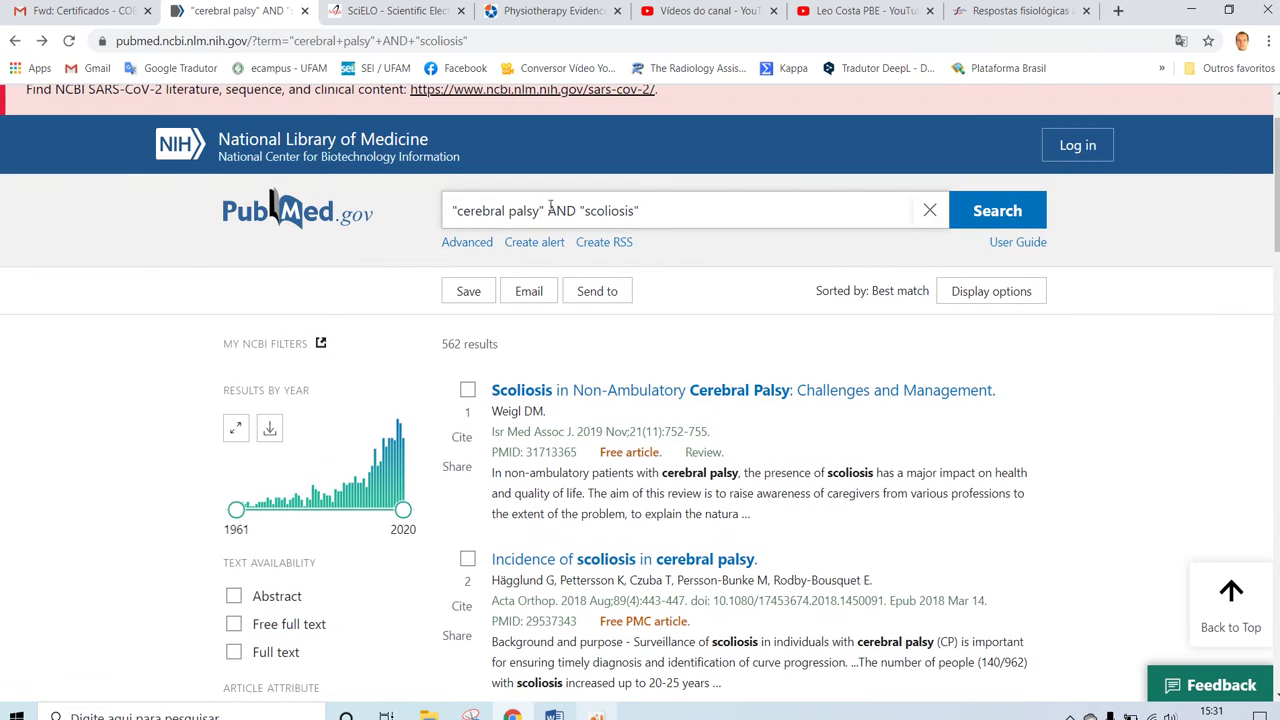
Switch to the SciELO site, change its language to Portuguese, and open the SciELO.org article search page
left_click(400, 11)
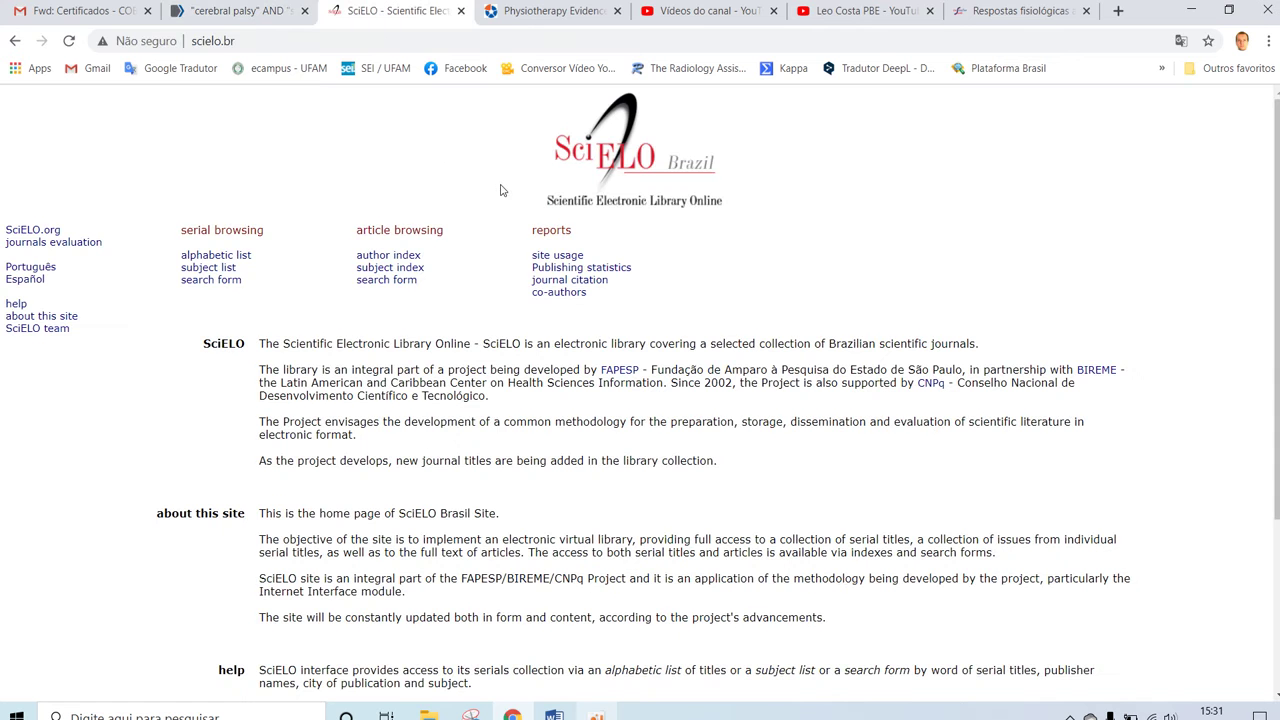
left_click(28, 270)
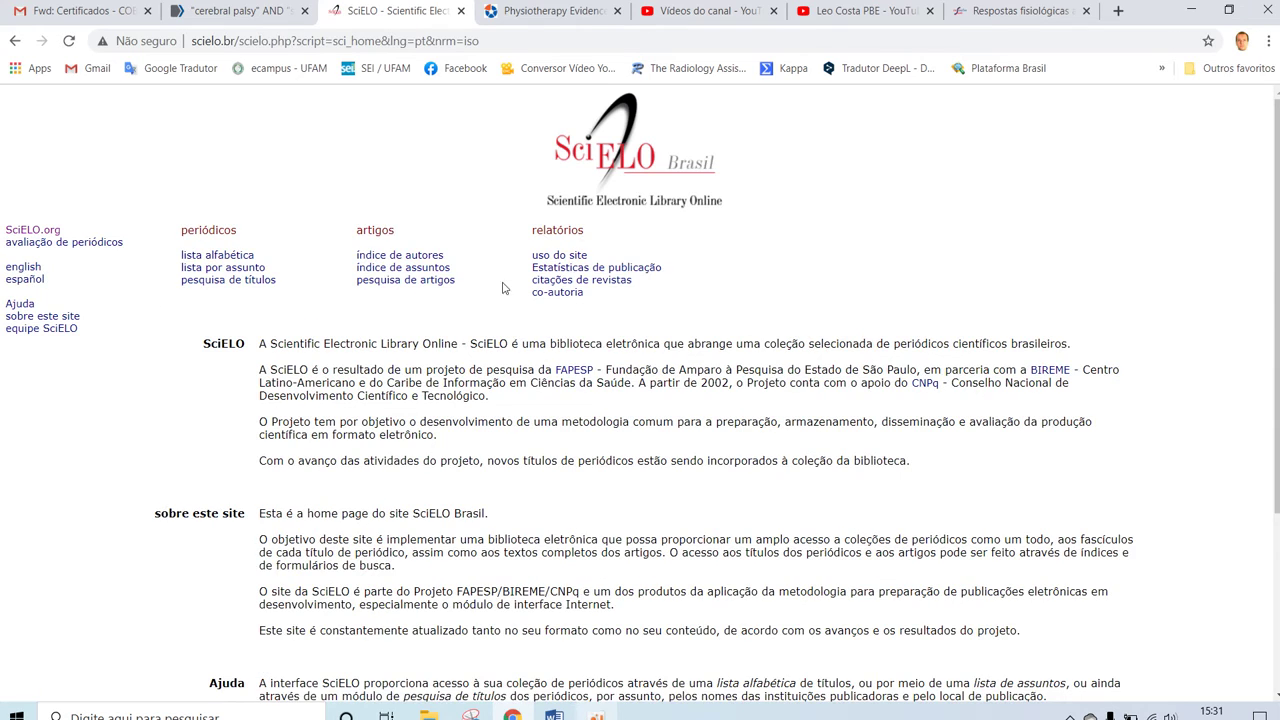
scroll(553, 227, "down", 4)
scroll(553, 227, "up", 4)
left_click(638, 171)
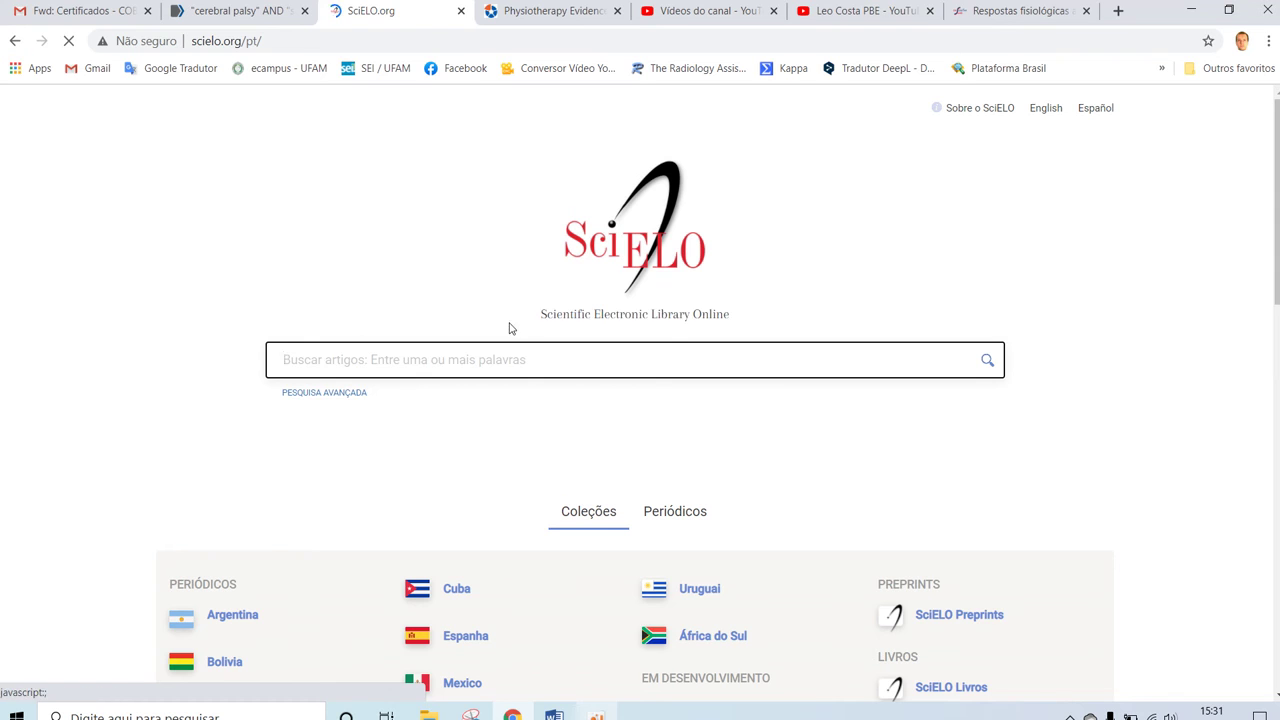
Search SciELO for "cerebral palsy" AND "scoliosis"
type("\"")
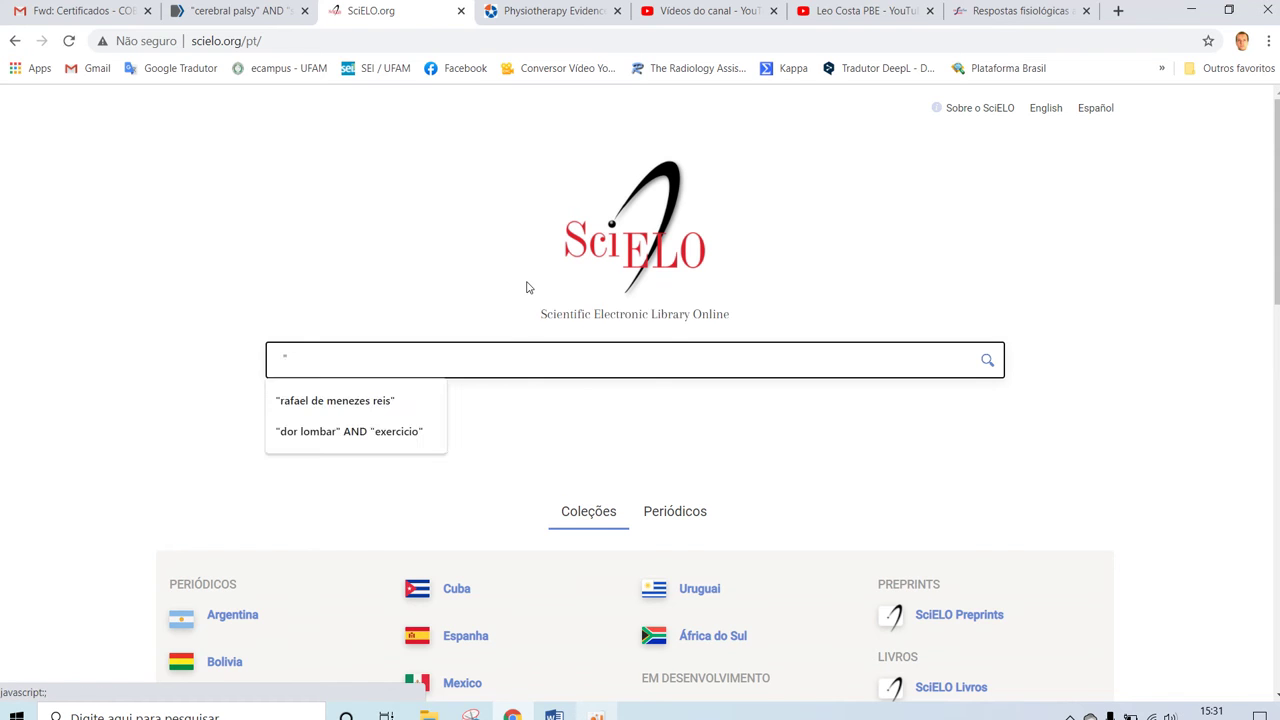
type("d")
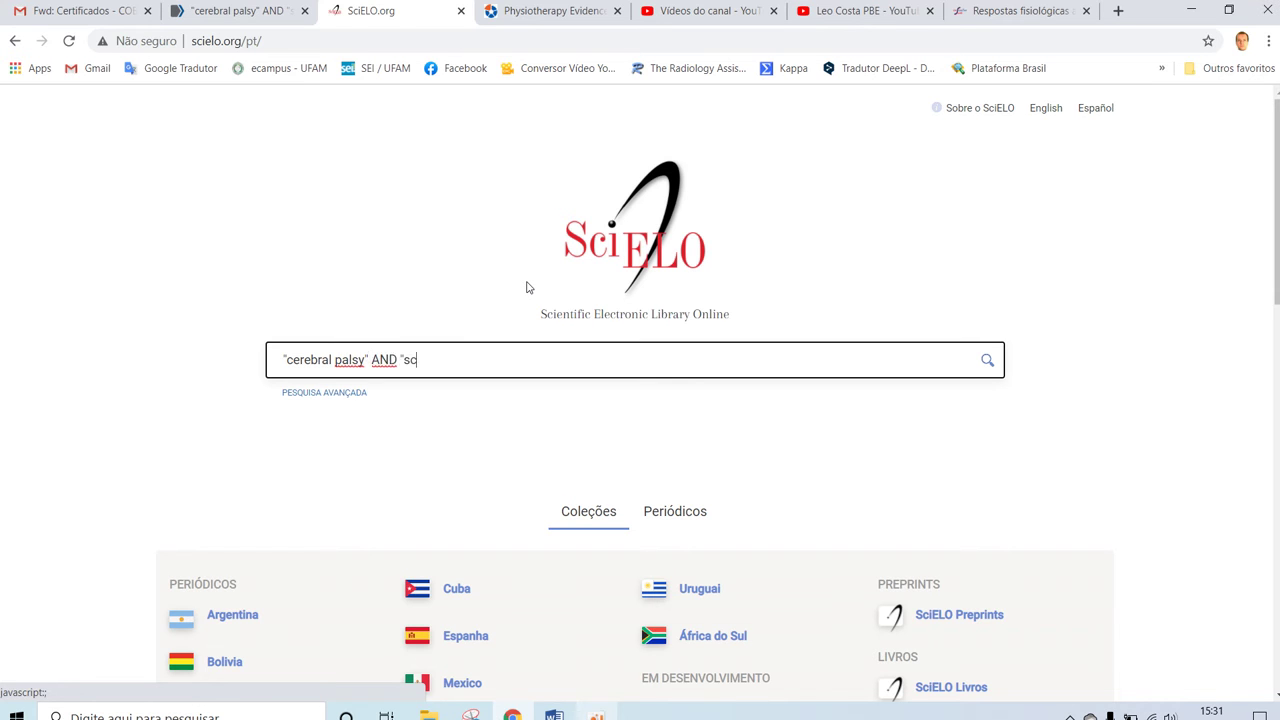
type("\"")
key("Return")
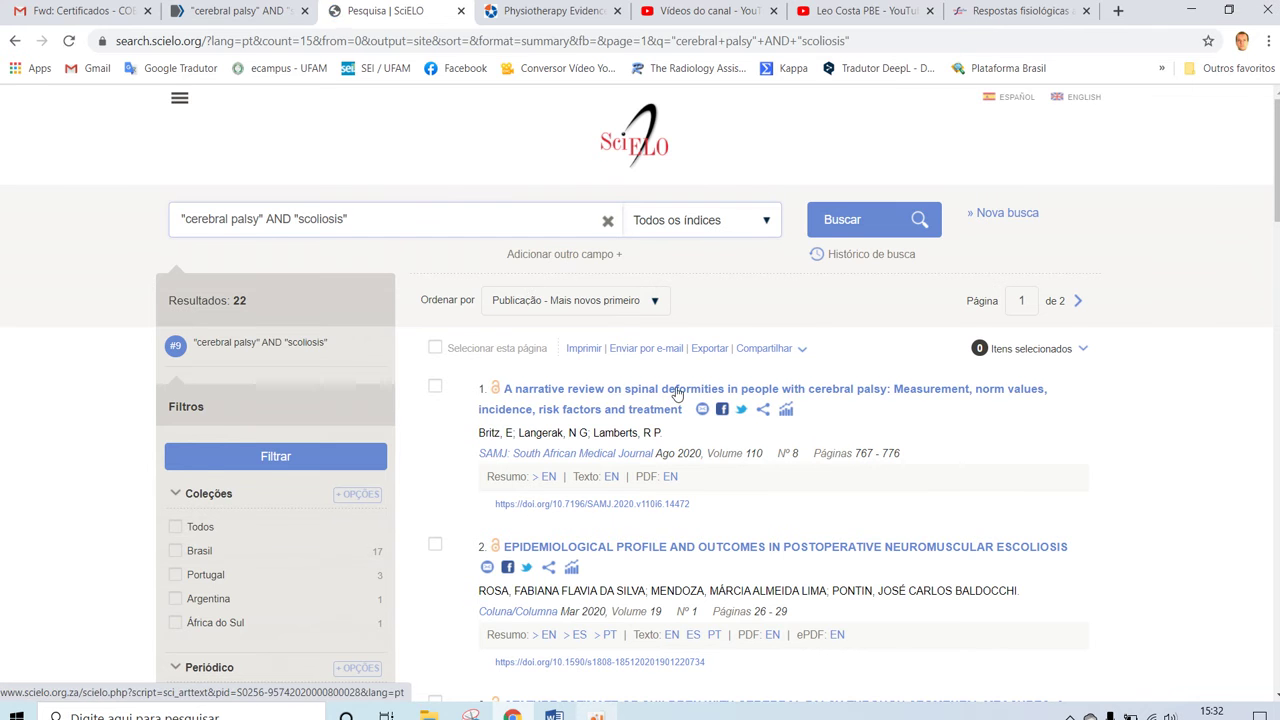
Look through the article titles on the first page of SciELO results, and open the second page
scroll(622, 400, "down", 2)
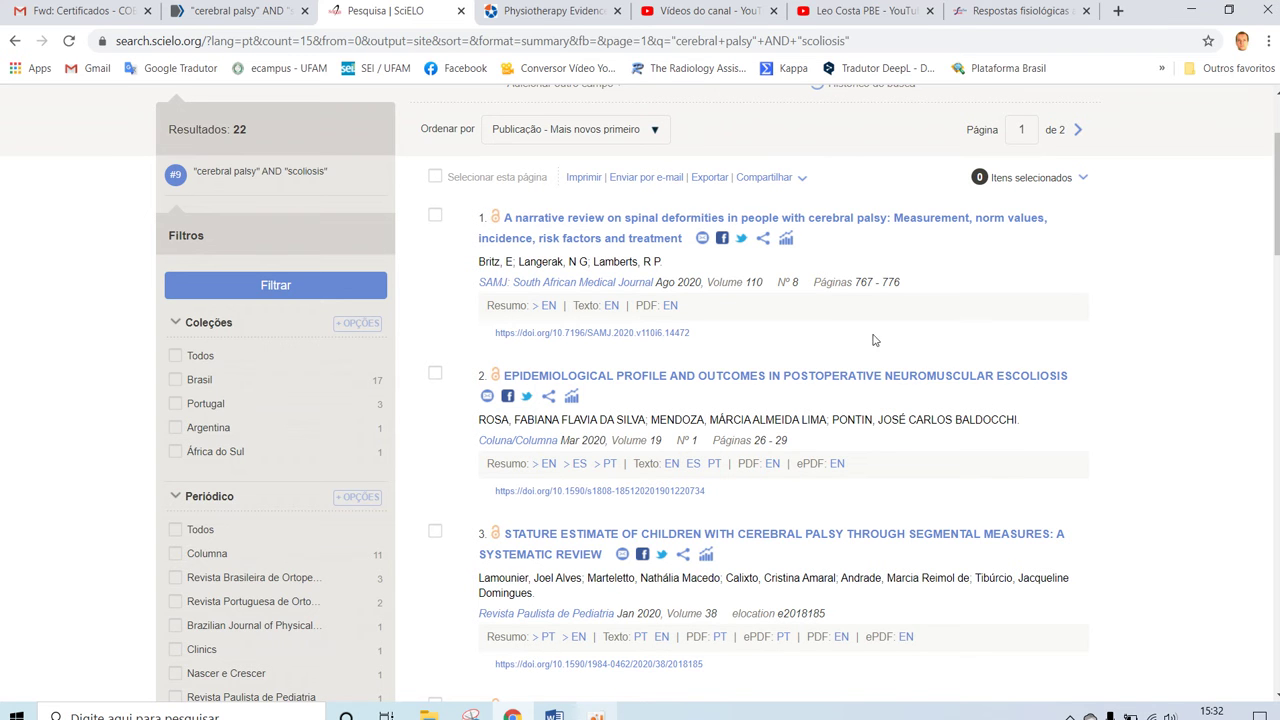
scroll(987, 509, "down", 8)
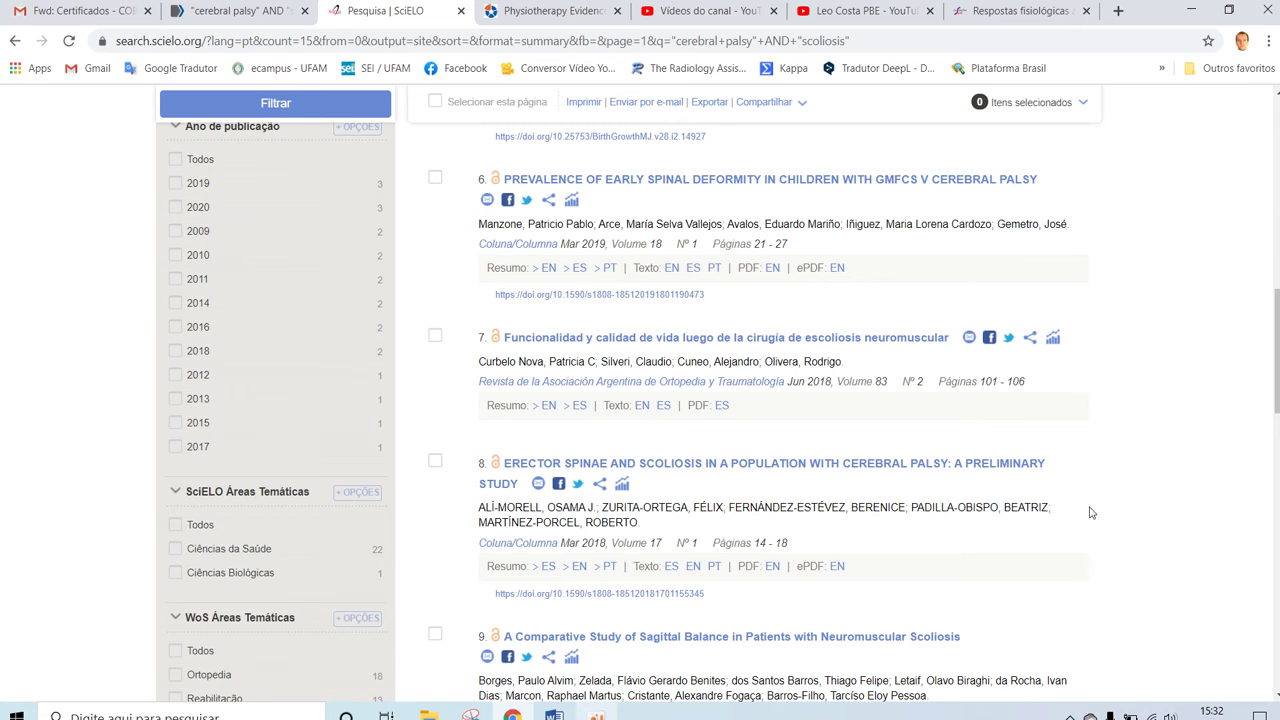
scroll(733, 327, "down", 3)
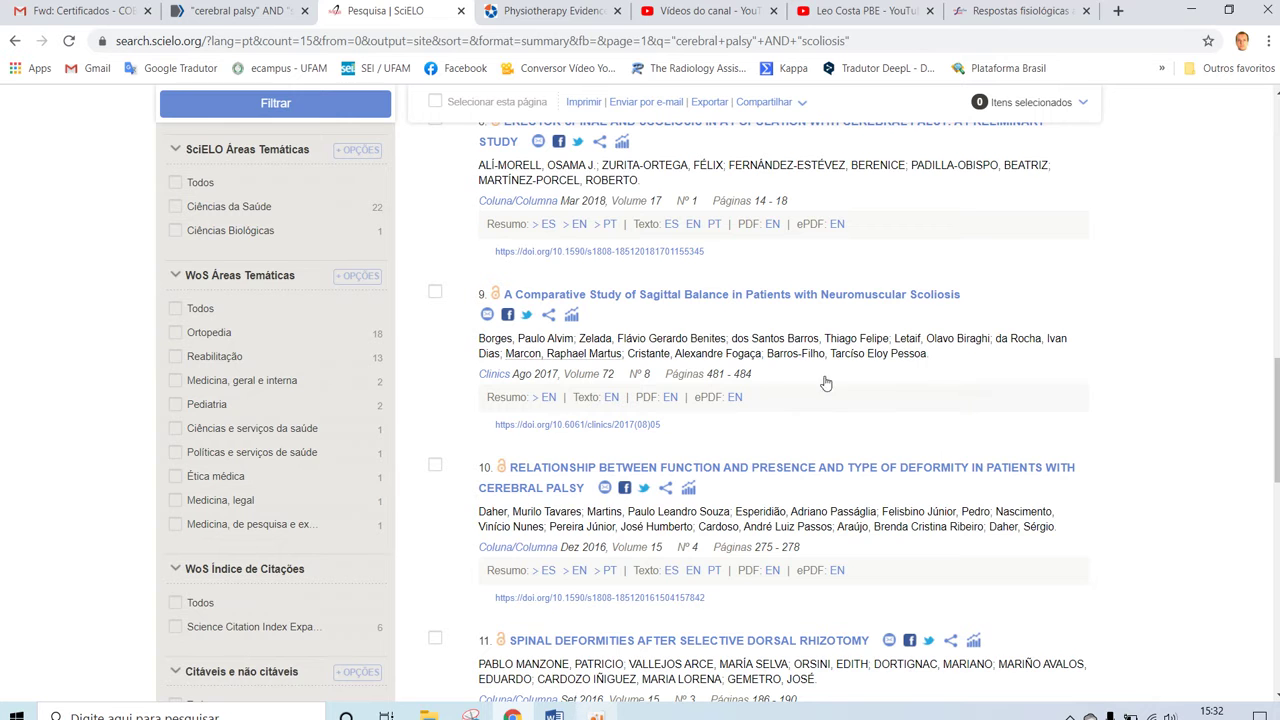
scroll(935, 474, "down", 3)
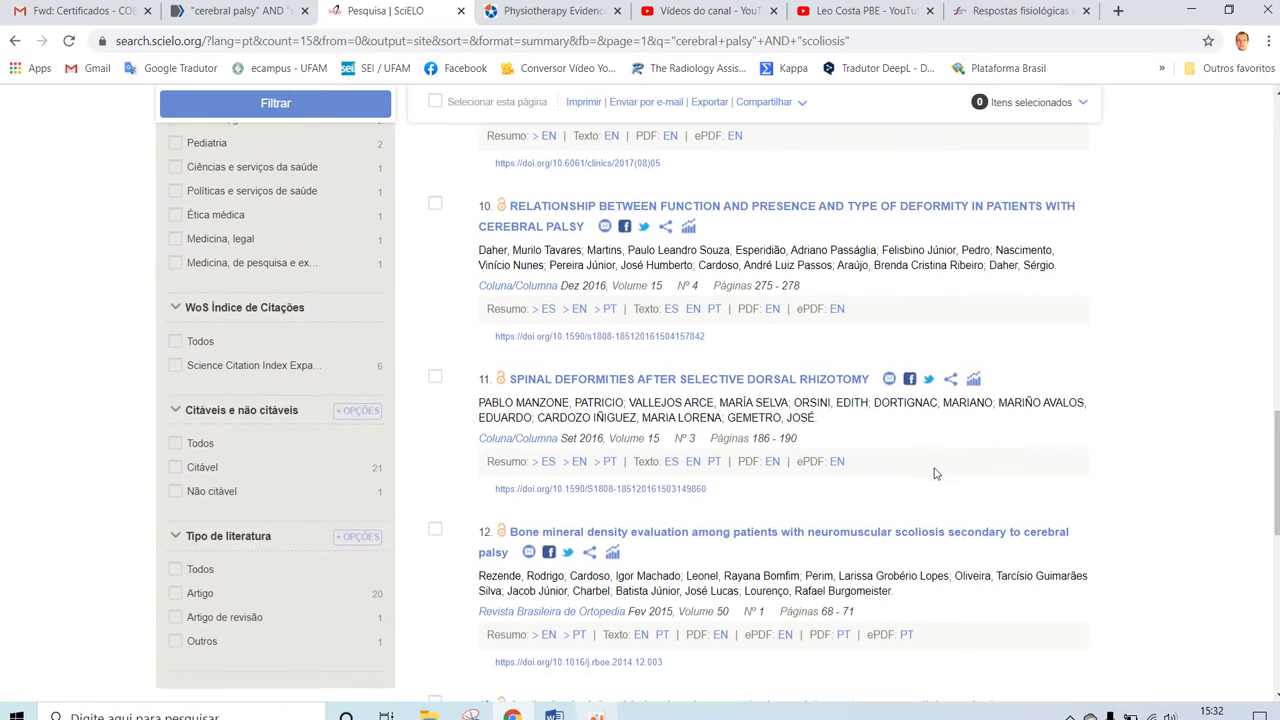
scroll(935, 474, "down", 2)
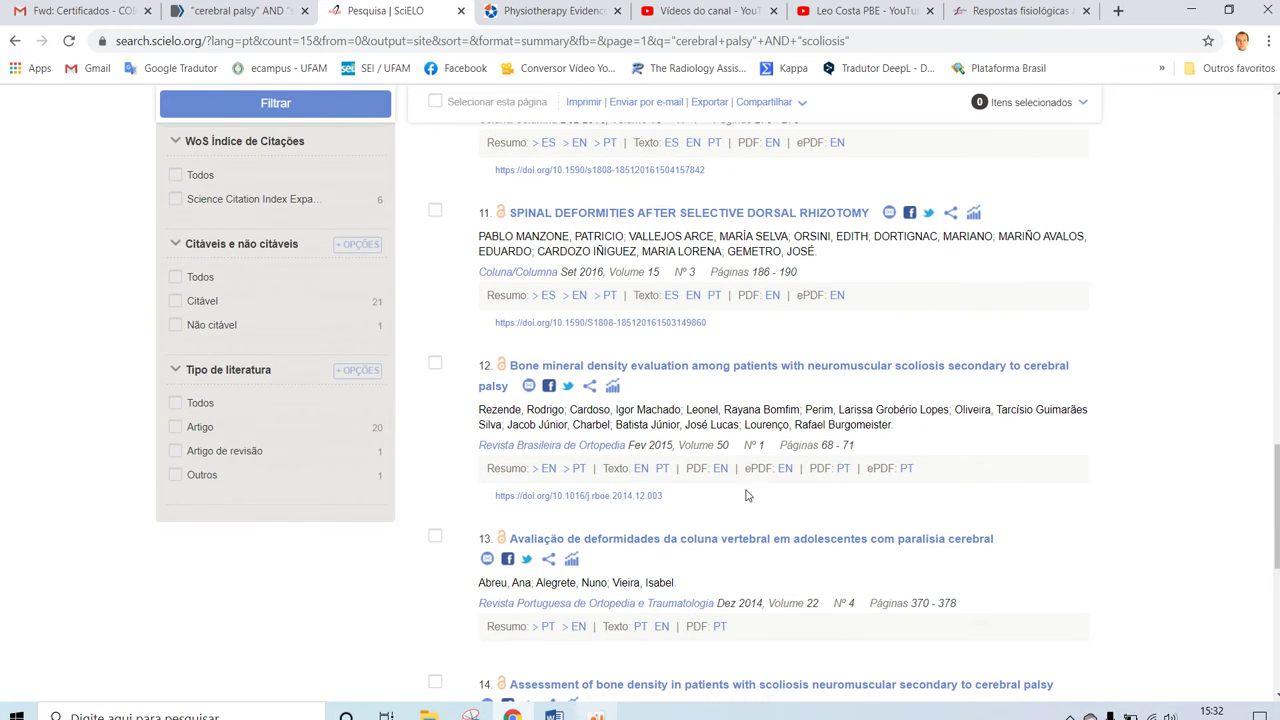
scroll(762, 463, "down", 3)
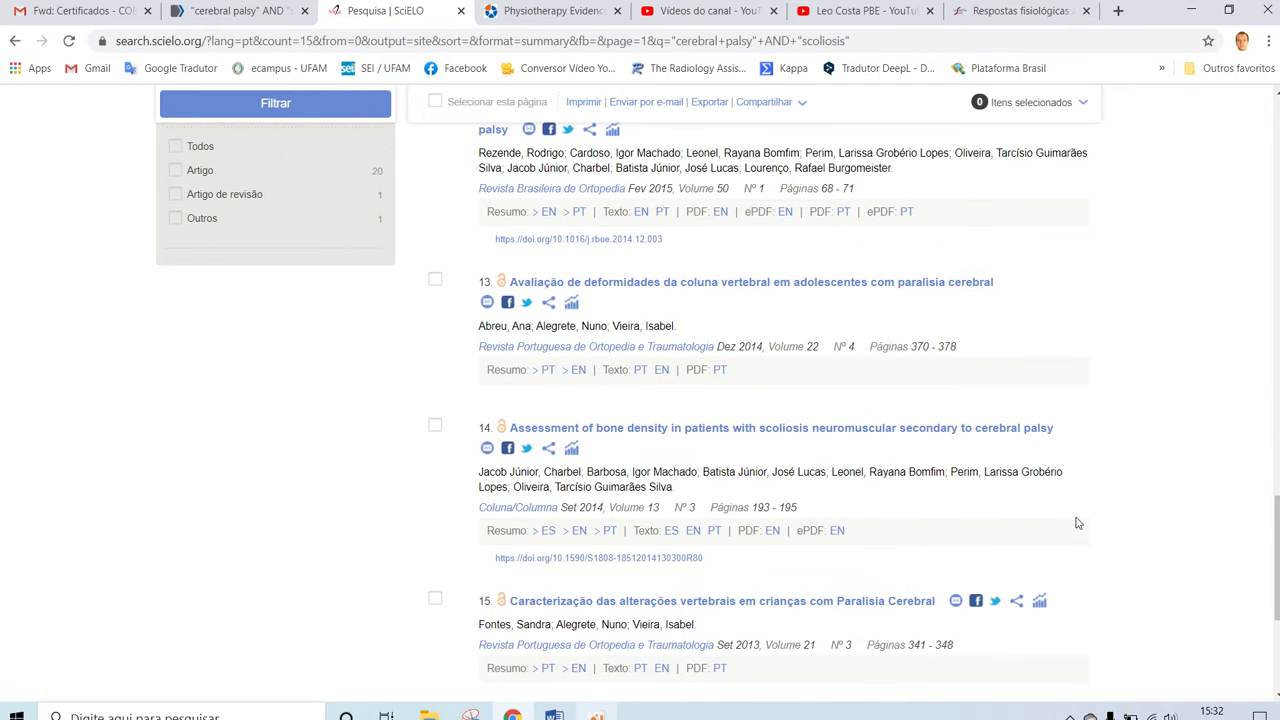
scroll(838, 451, "down", 3)
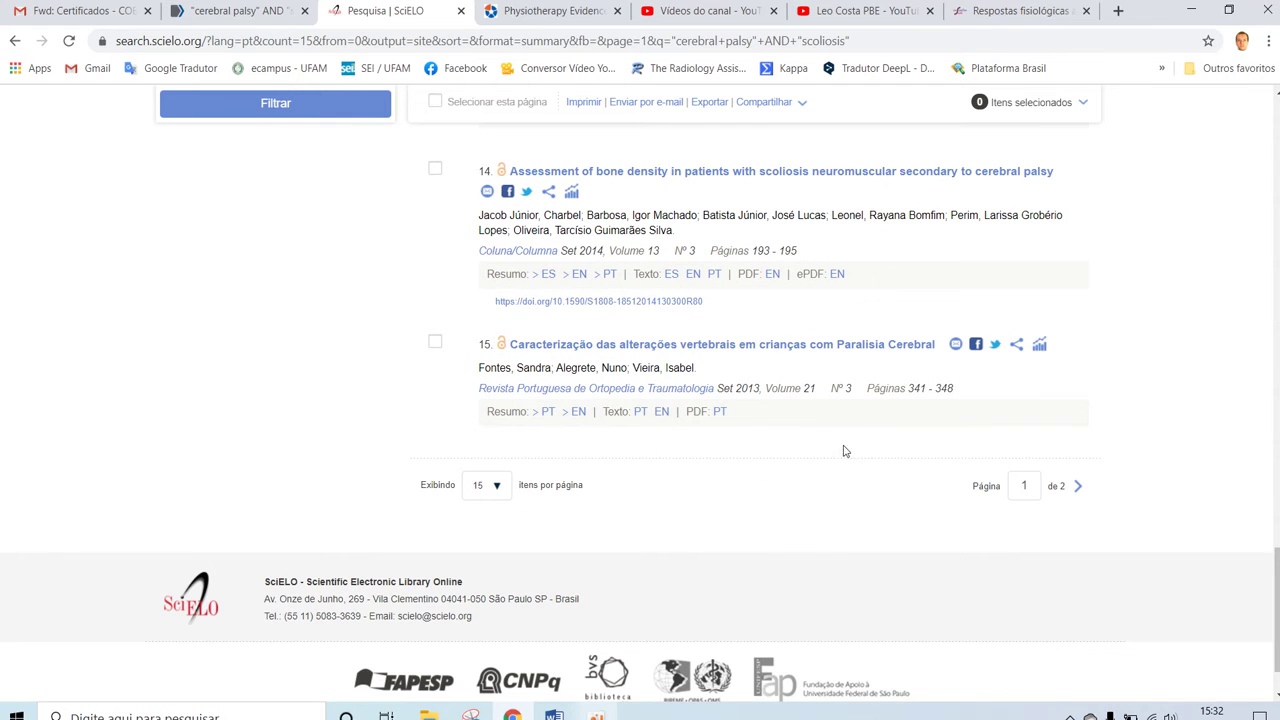
left_click(1078, 486)
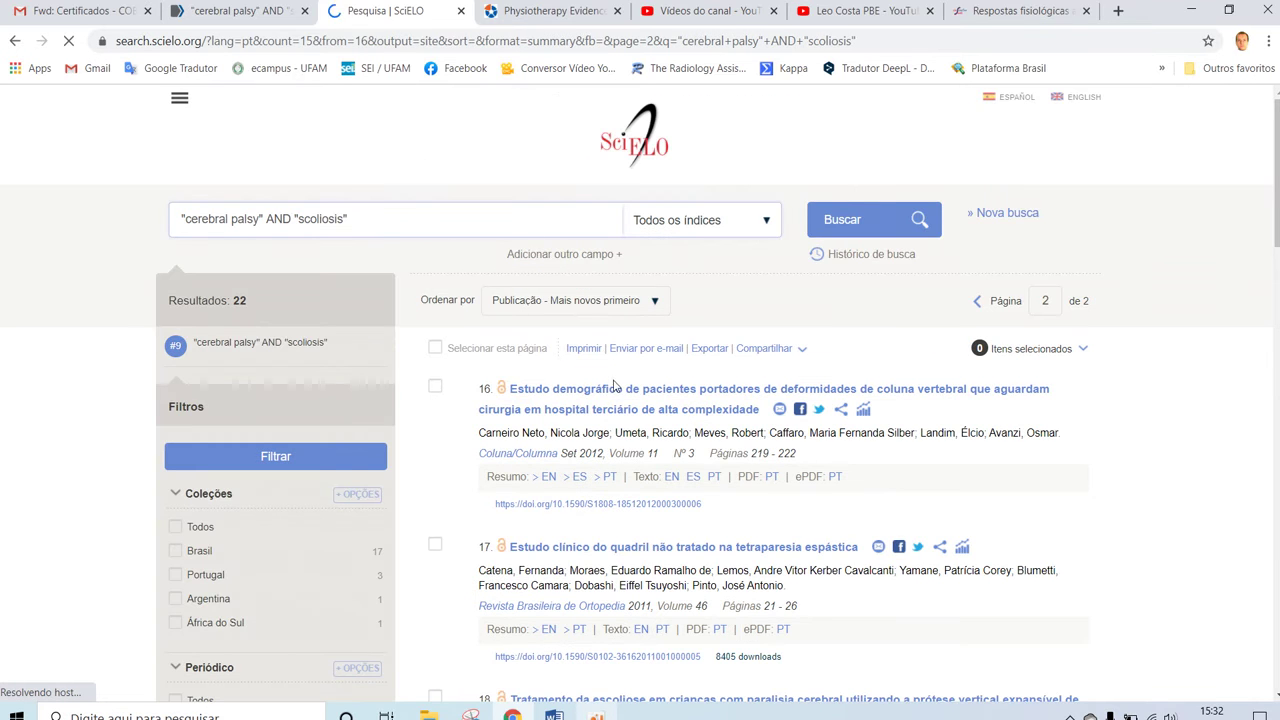
Glance at the PEDro home page, and view the PubMed search flowchart in the Respostas fisiológicas article
left_click(569, 10)
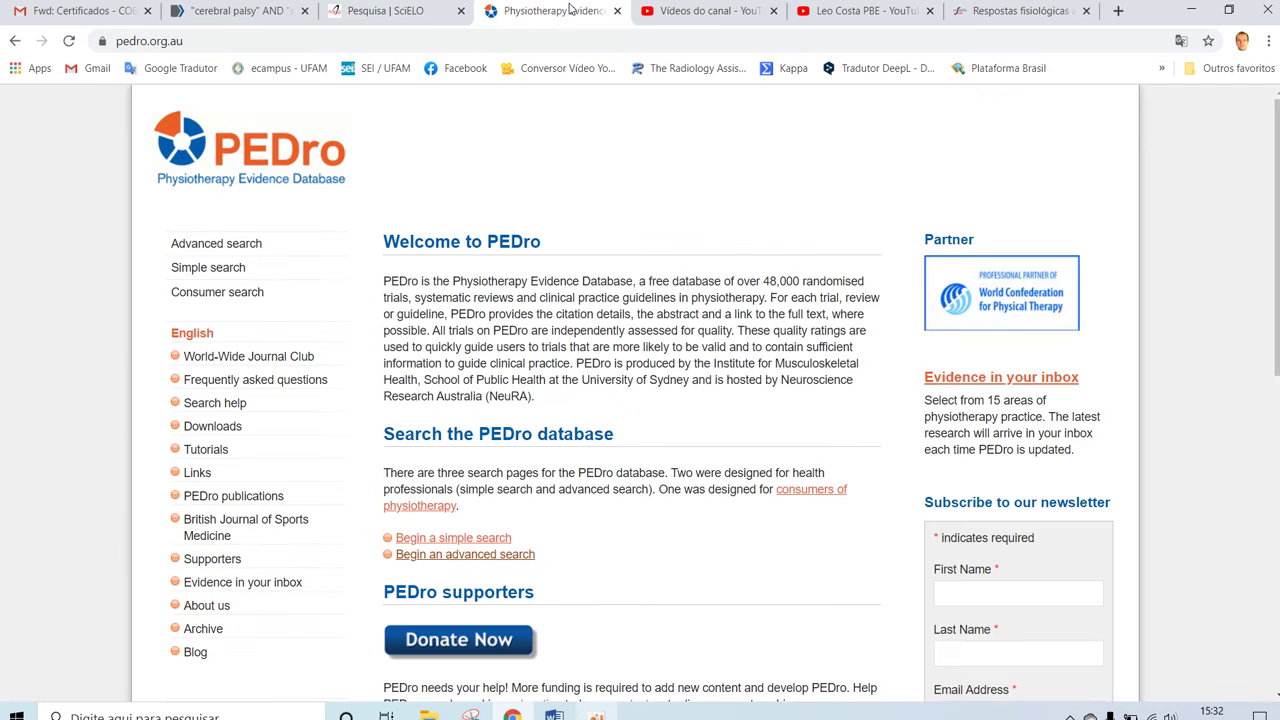
left_click(975, 10)
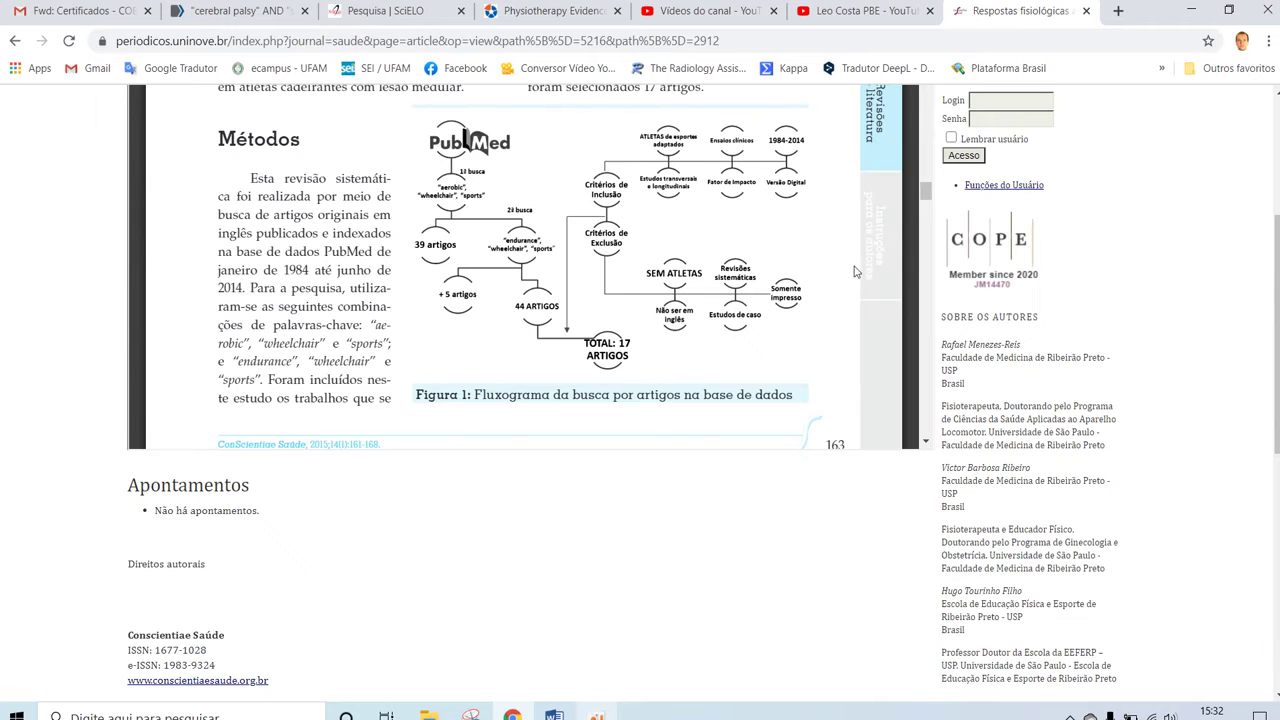
left_click_drag(927, 196, 930, 198)
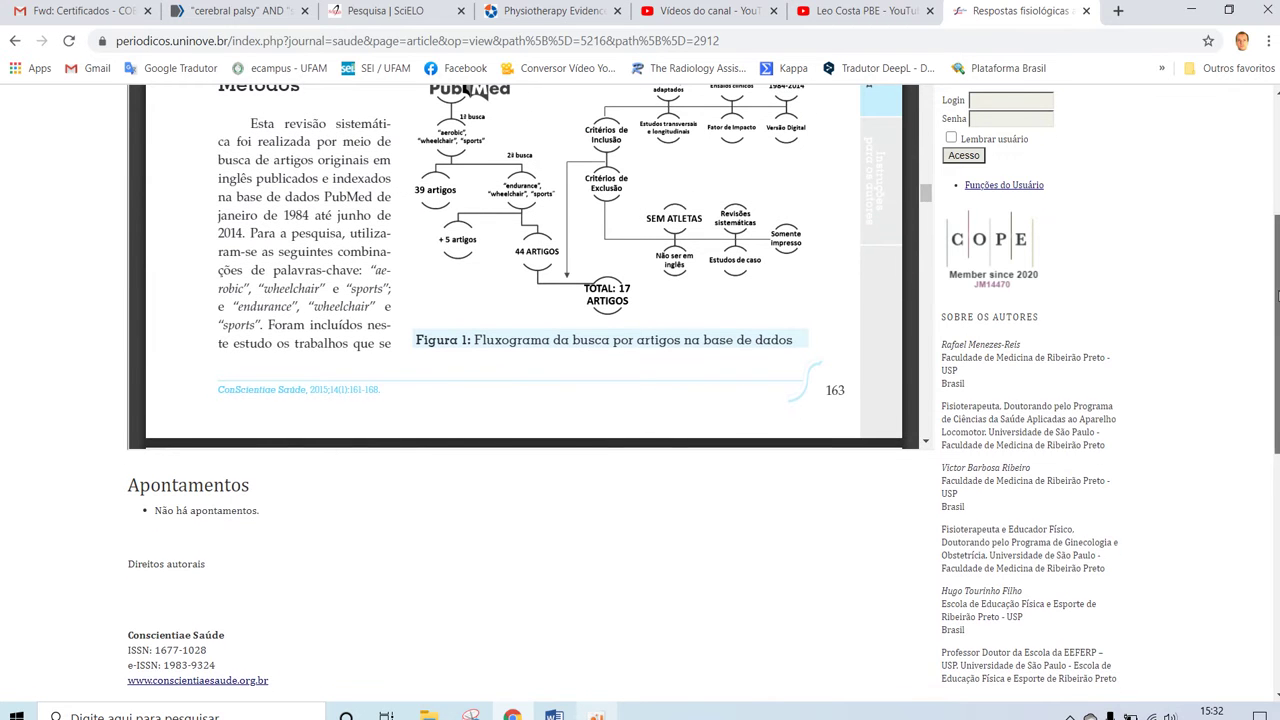
scroll(908, 207, "up", 1)
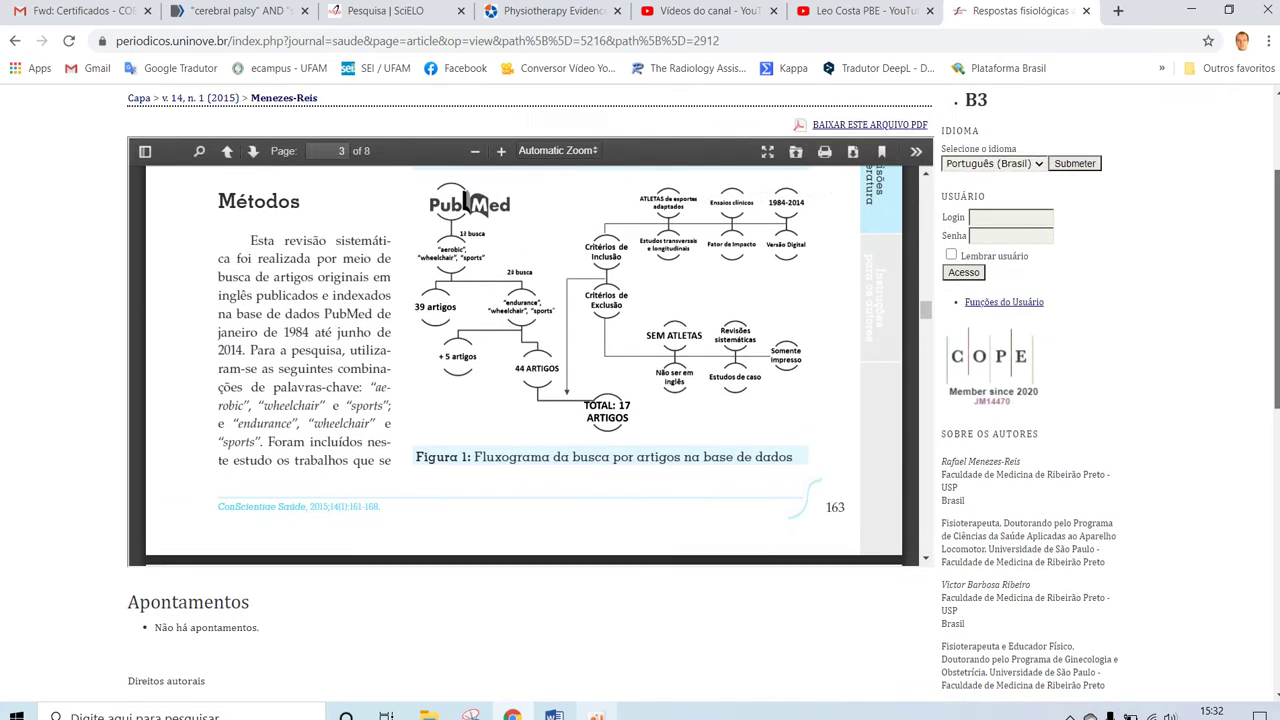
left_click(845, 126)
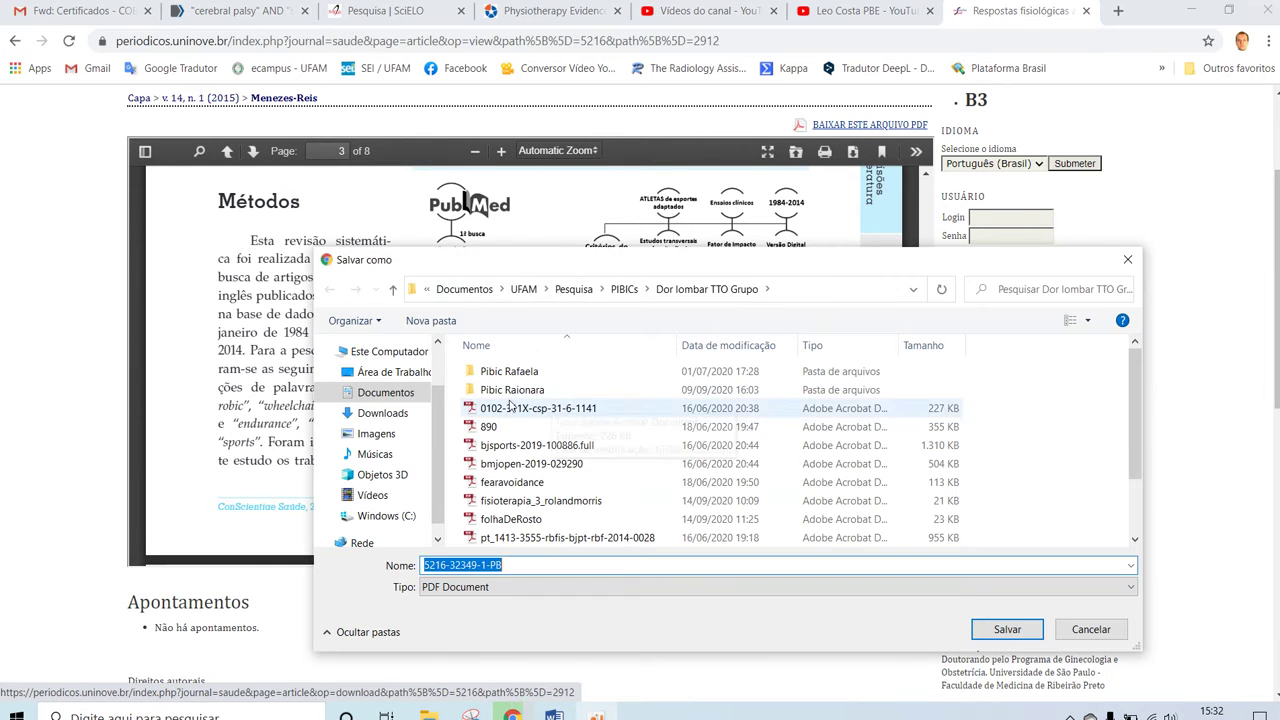
left_click(382, 412)
left_click(990, 629)
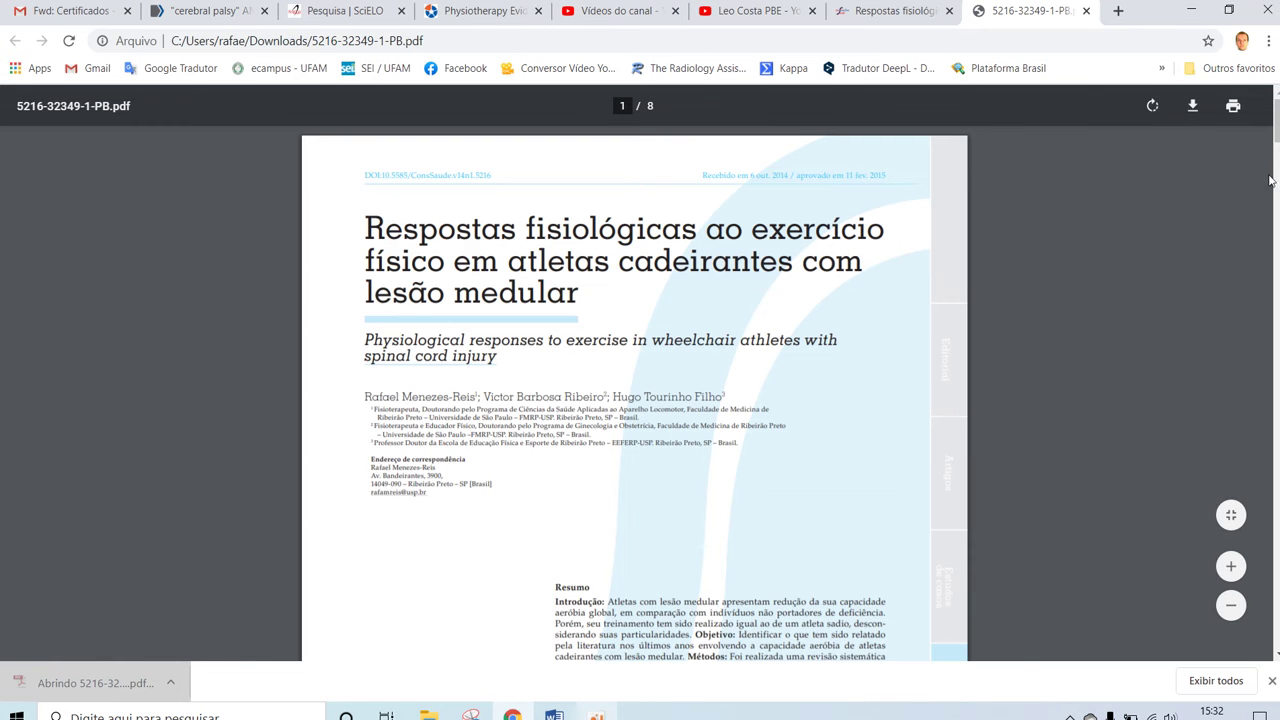
Enlarge page 3 of the article and view the PubMed search flowchart in Figura 1
left_click_drag(1275, 143, 1275, 305)
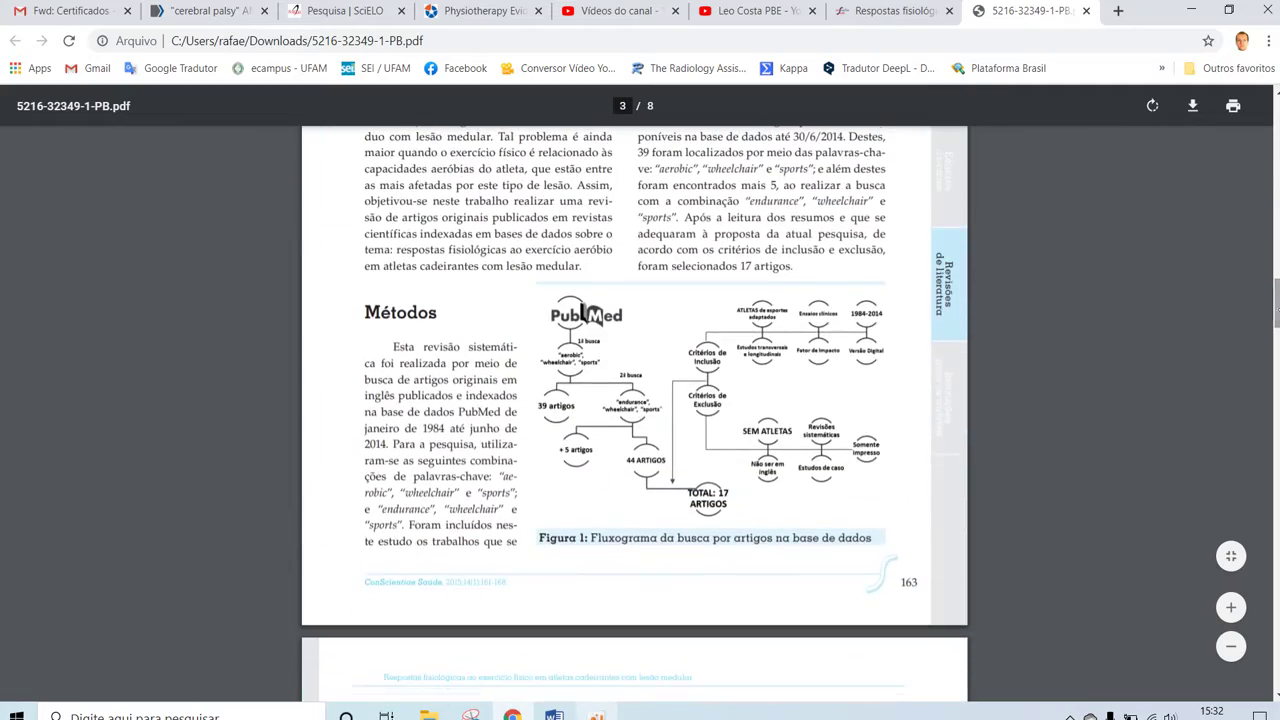
left_click(1230, 608)
left_click(1230, 608)
left_click(1230, 608)
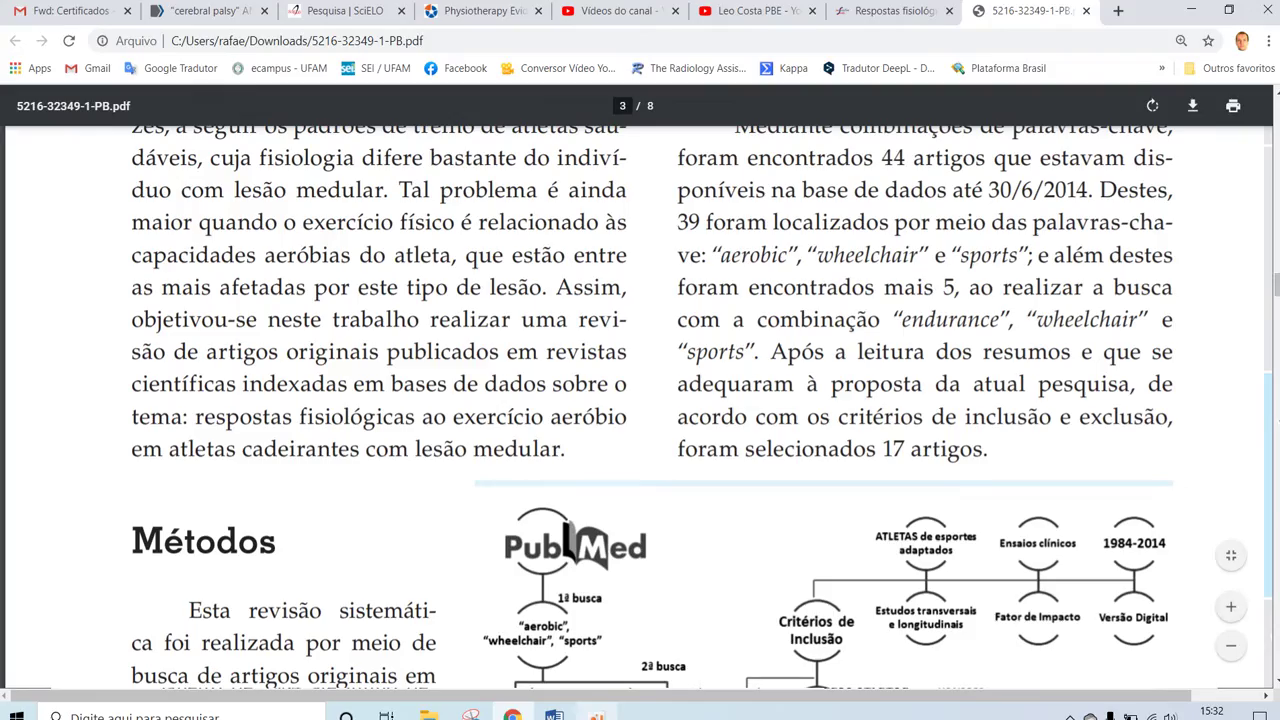
mouse_move(1276, 289)
left_mouse_down()
mouse_move(1273, 118)
mouse_move(1276, 297)
left_mouse_up()
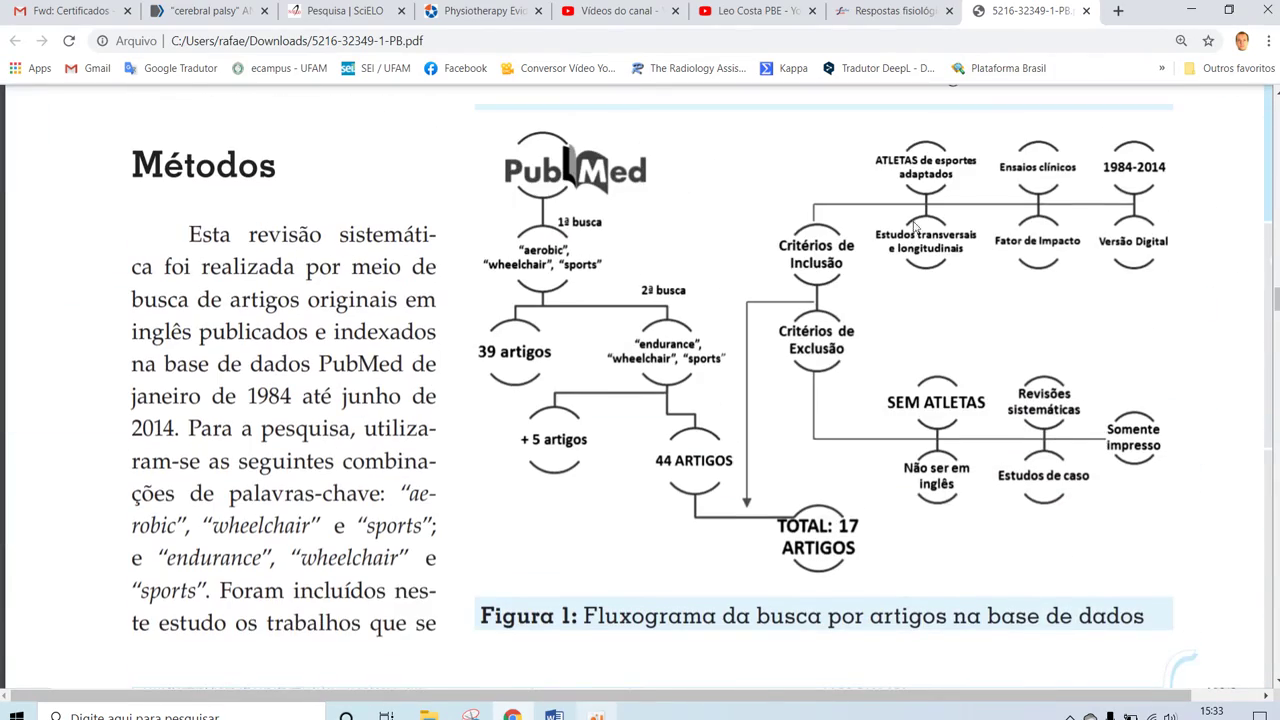
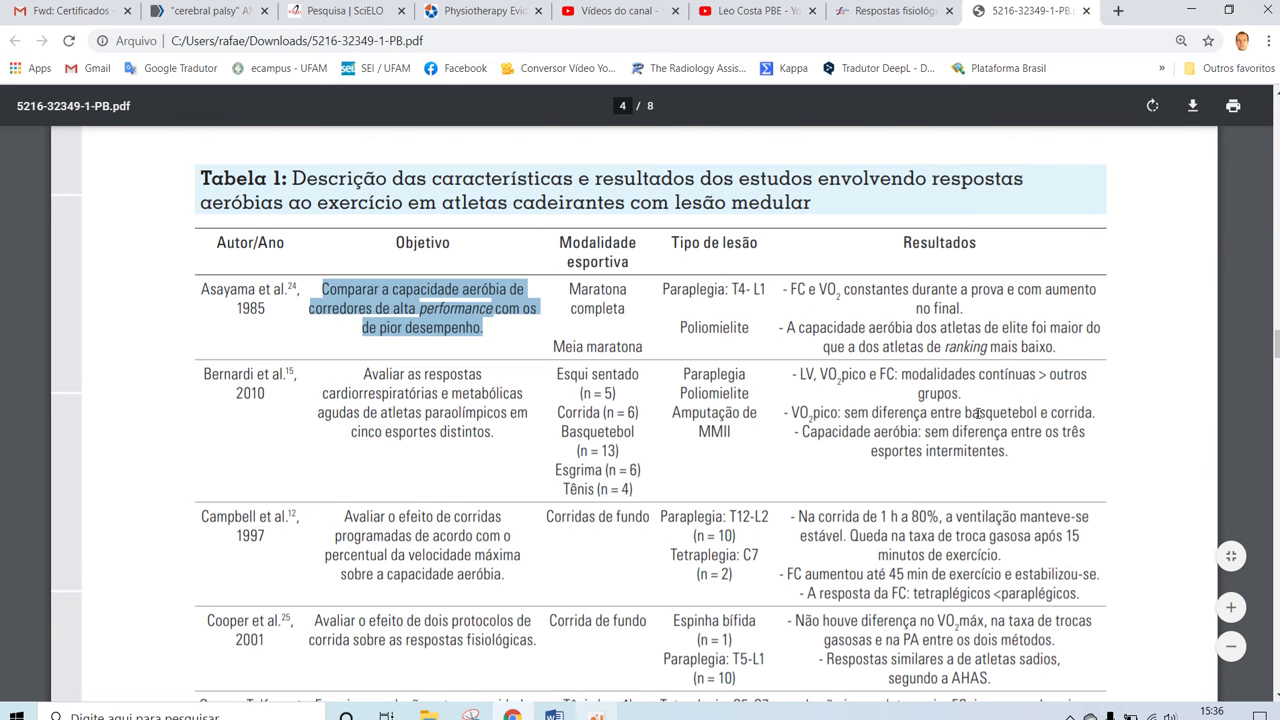
Look through Tabela 1 and its continuation on pages 4 and 5, covering each study's objective, sport, injury type and results
scroll(904, 455, "down", 6)
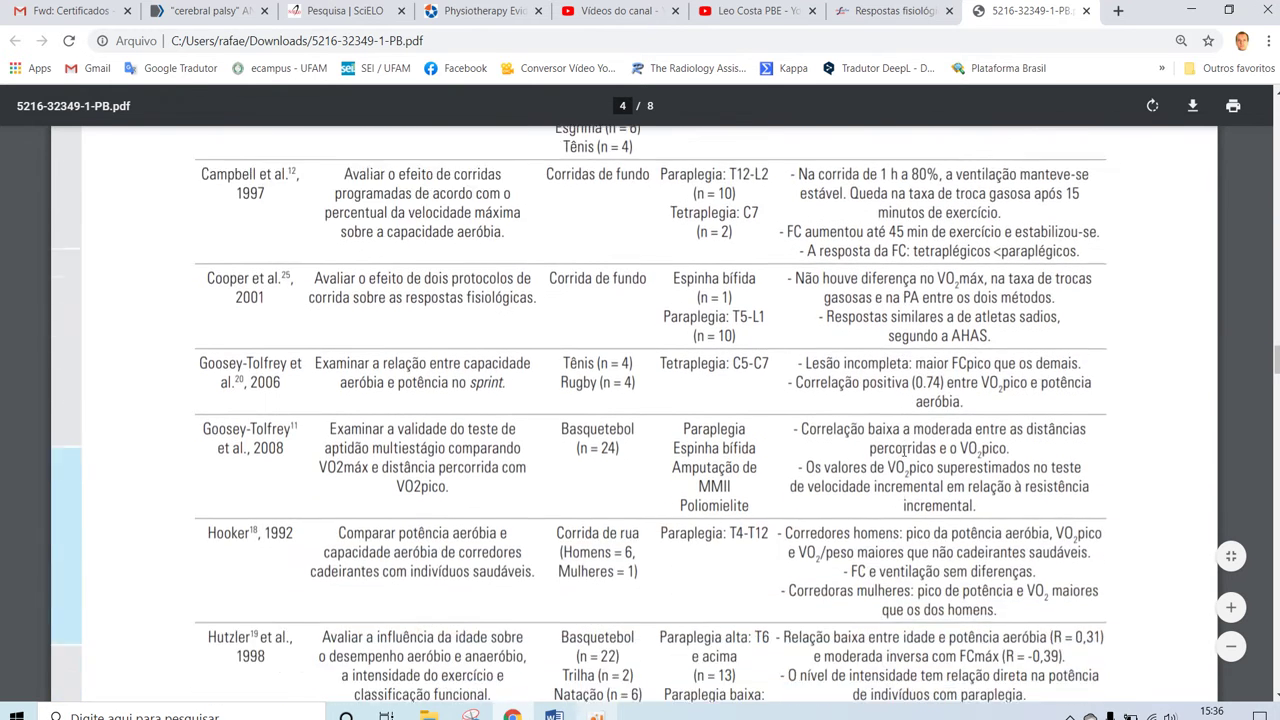
scroll(904, 451, "down", 5)
scroll(904, 455, "down", 8)
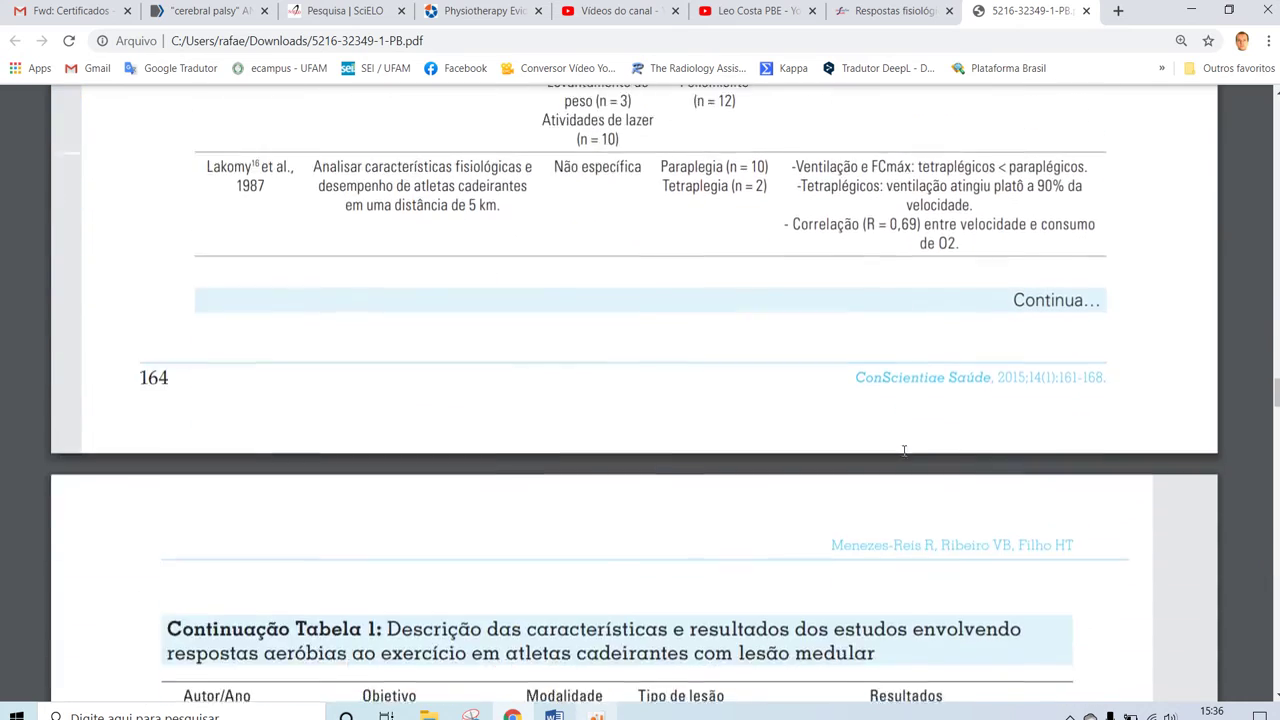
scroll(904, 451, "down", 8)
scroll(904, 451, "down", 3)
scroll(903, 451, "down", 3)
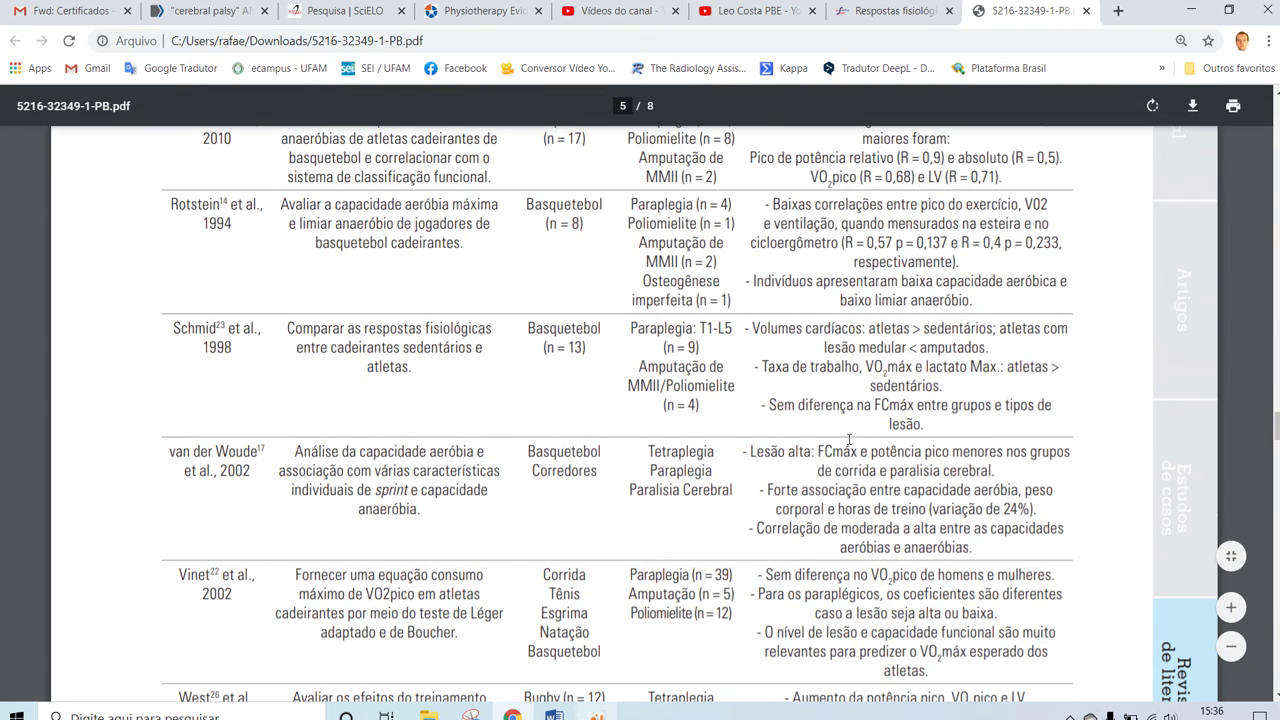
scroll(849, 440, "up", 5)
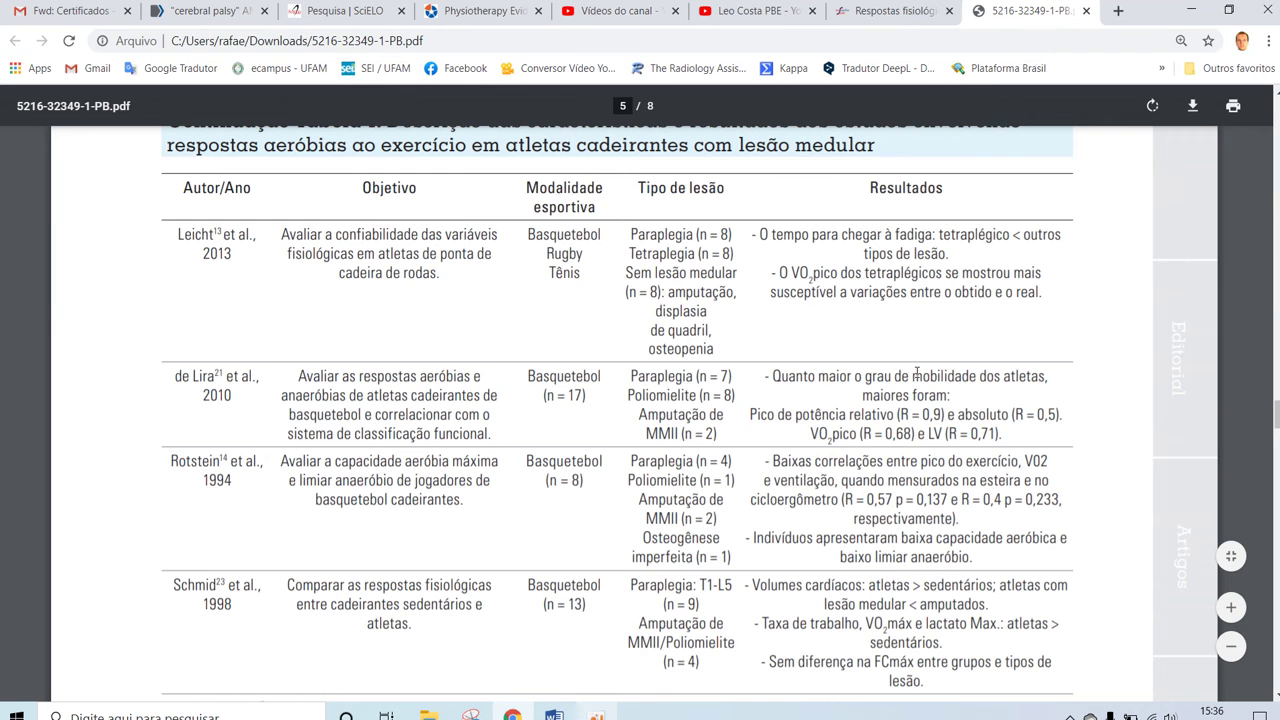
scroll(916, 373, "up", 8)
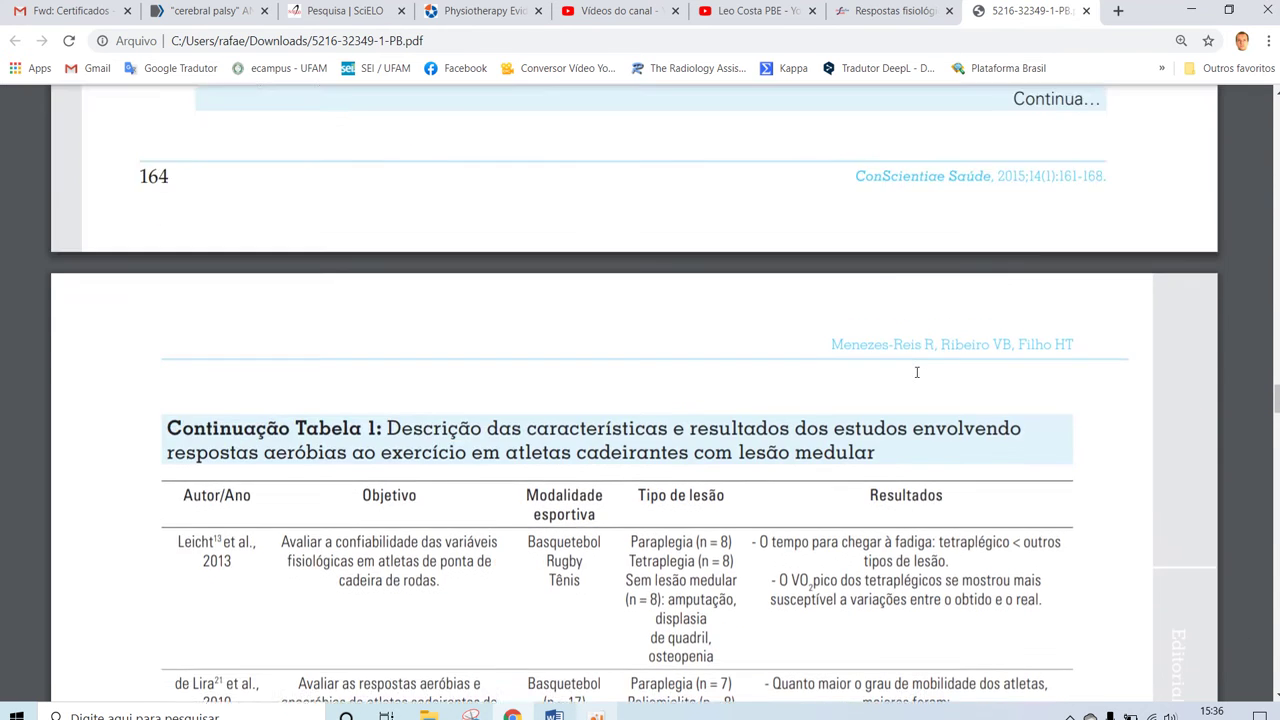
Revisit the open SciELO and PubMed results for comparison with the PEDro home page, finishing on PEDro
left_click(388, 8)
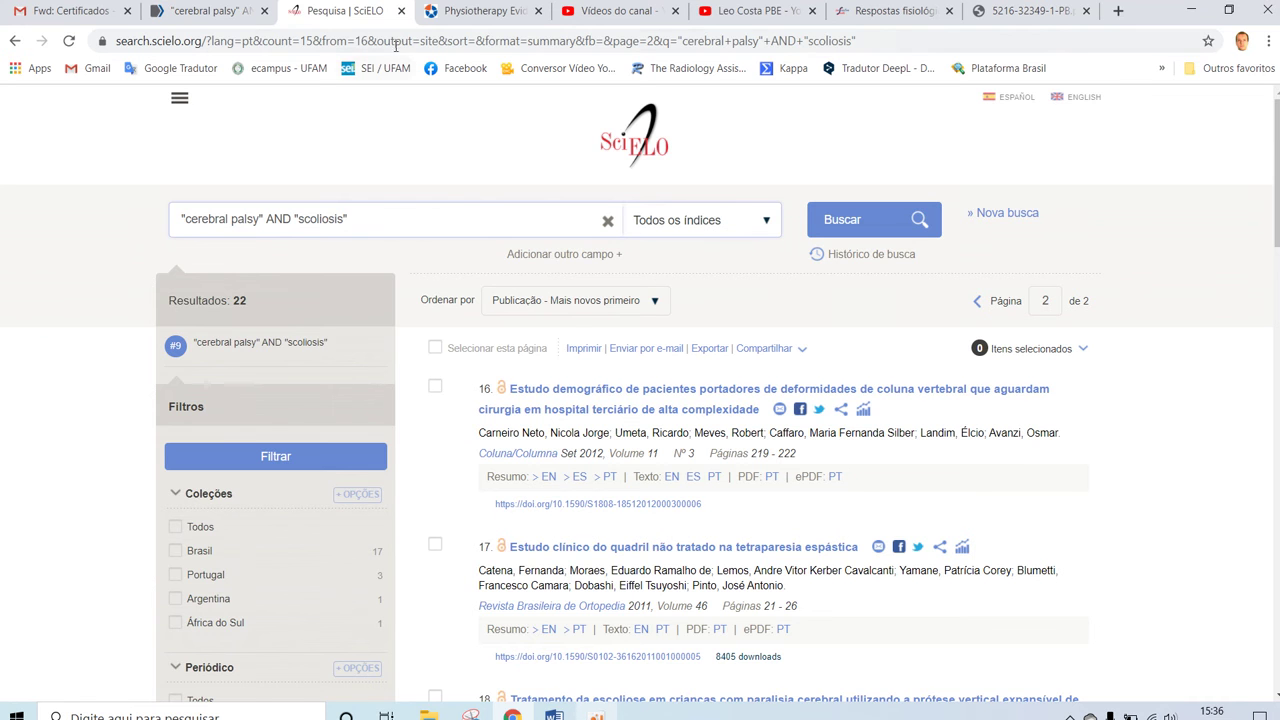
left_click(196, 17)
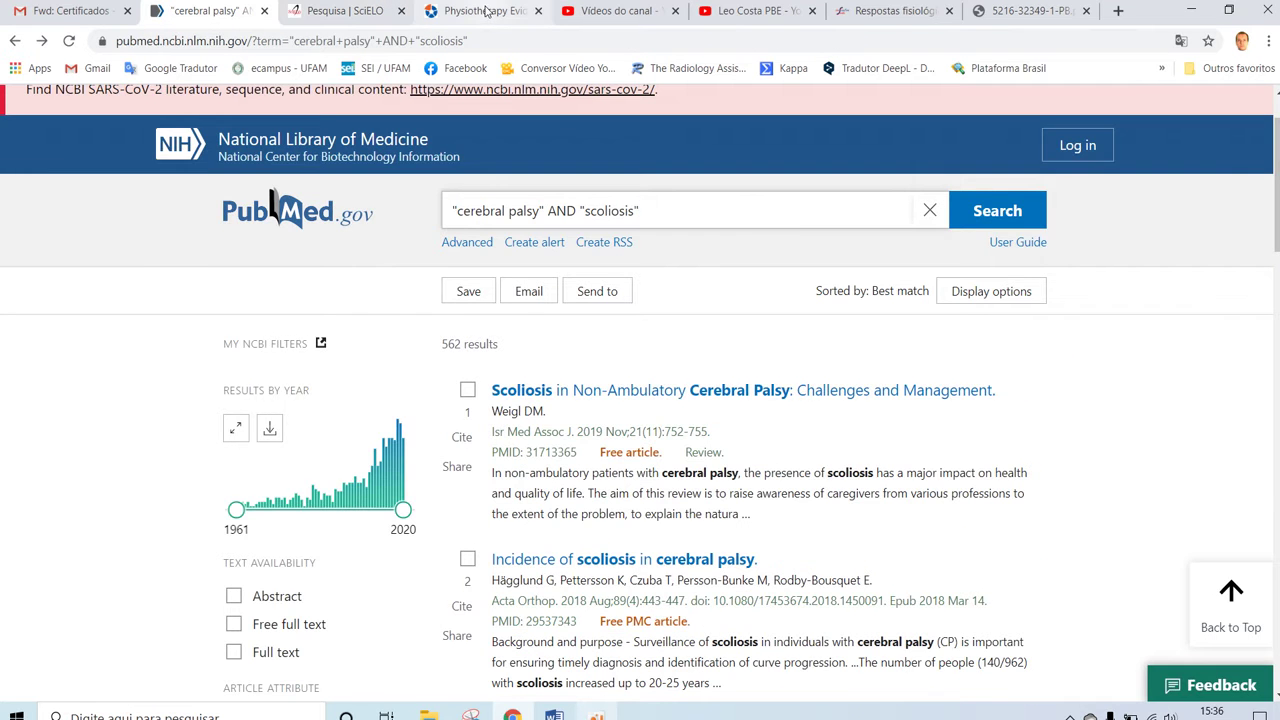
left_click(488, 12)
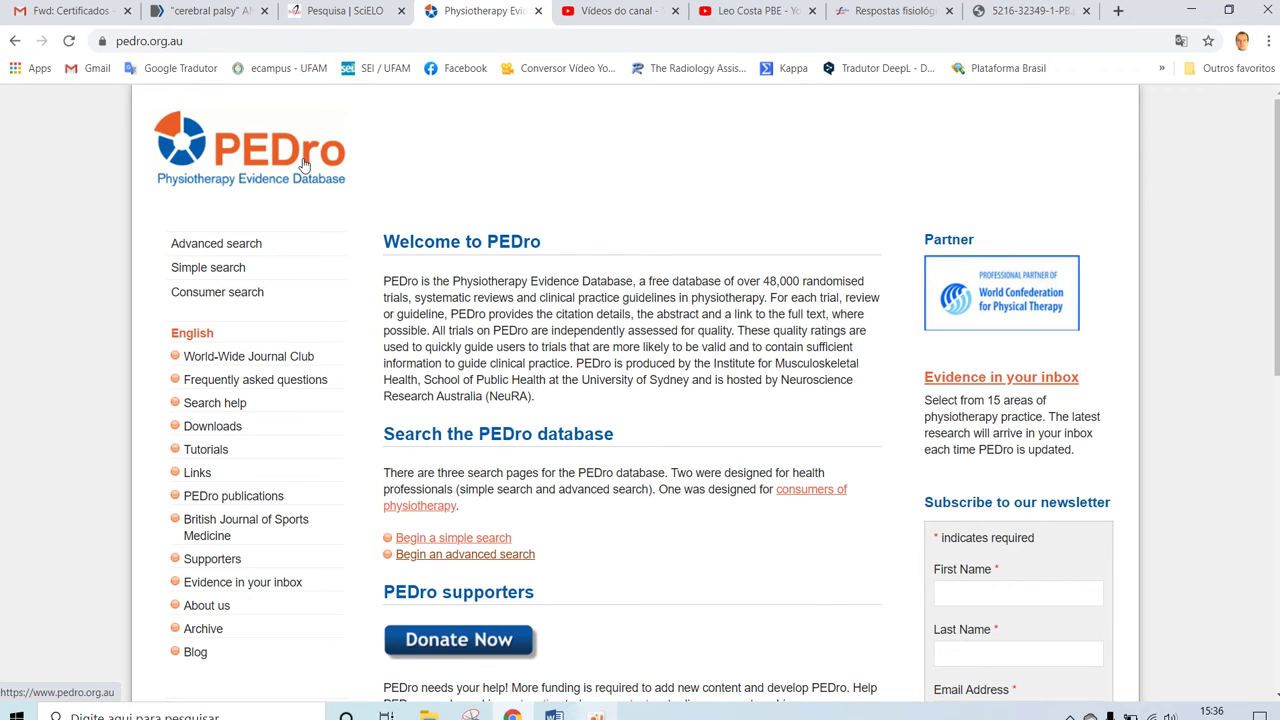
left_click(200, 10)
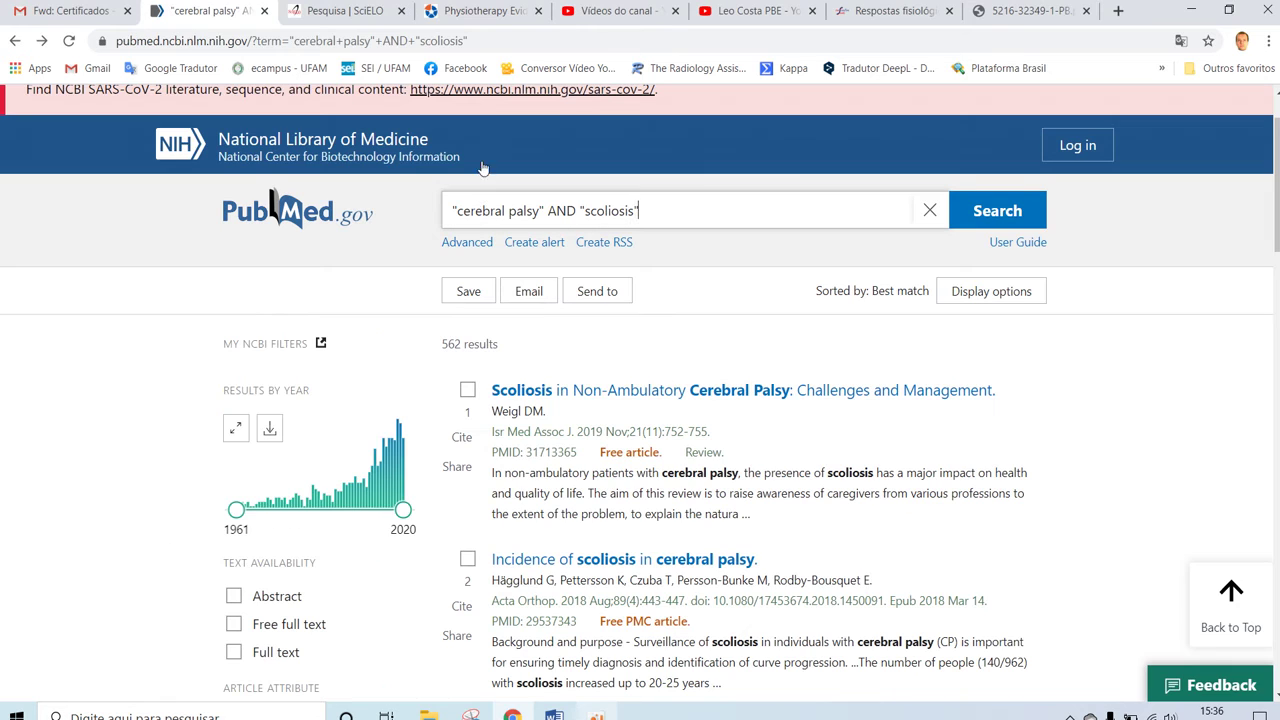
left_click(498, 8)
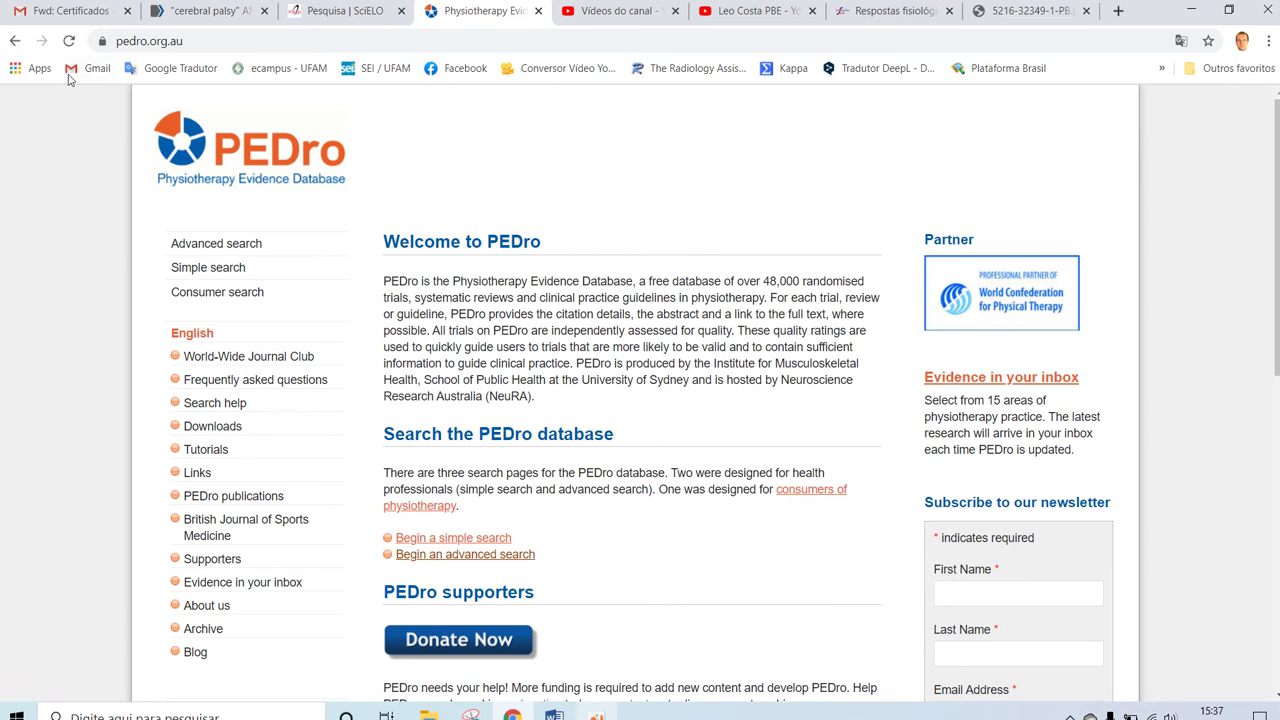
left_click(338, 8)
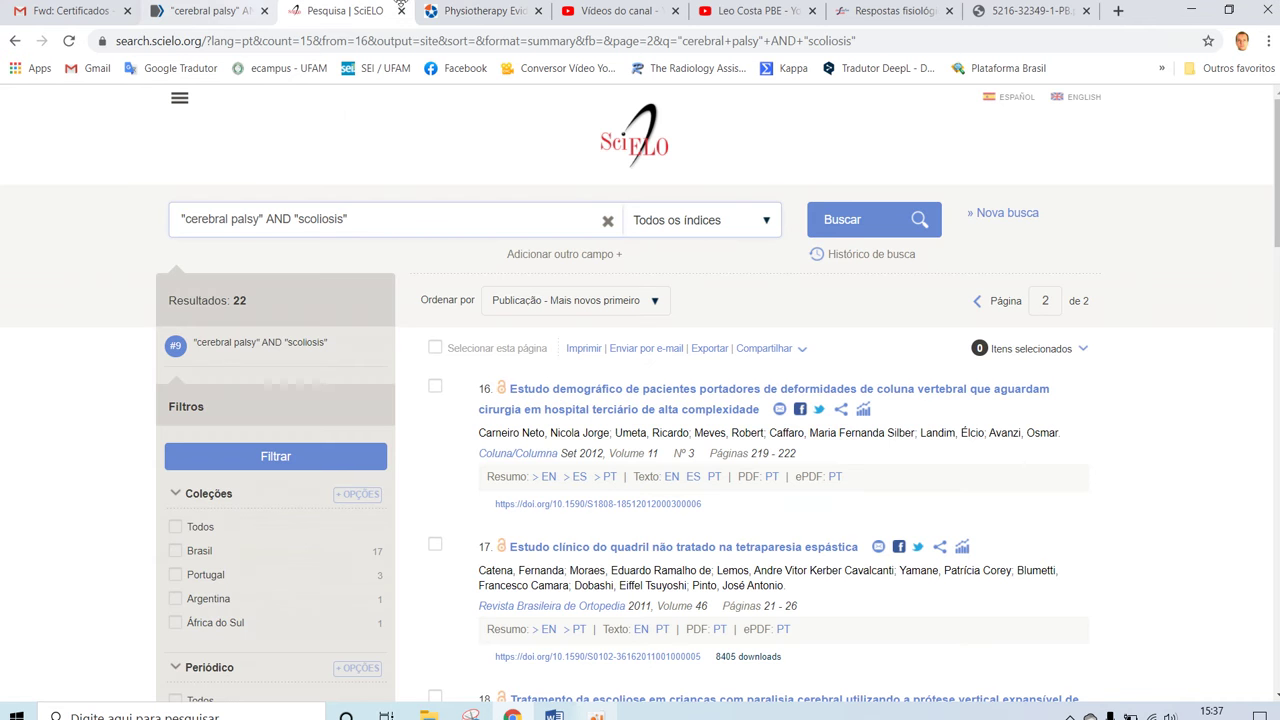
left_click(453, 10)
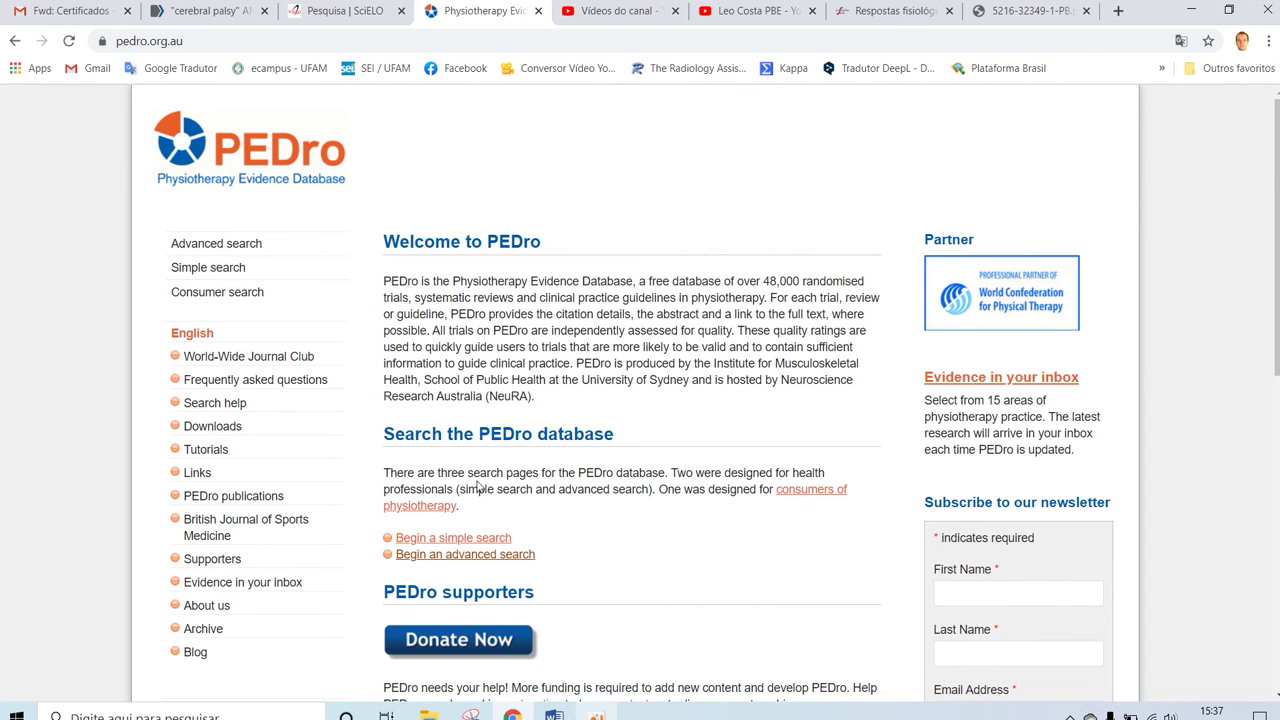
Switch the PEDro site to its Portuguese version
scroll(481, 487, "down", 2)
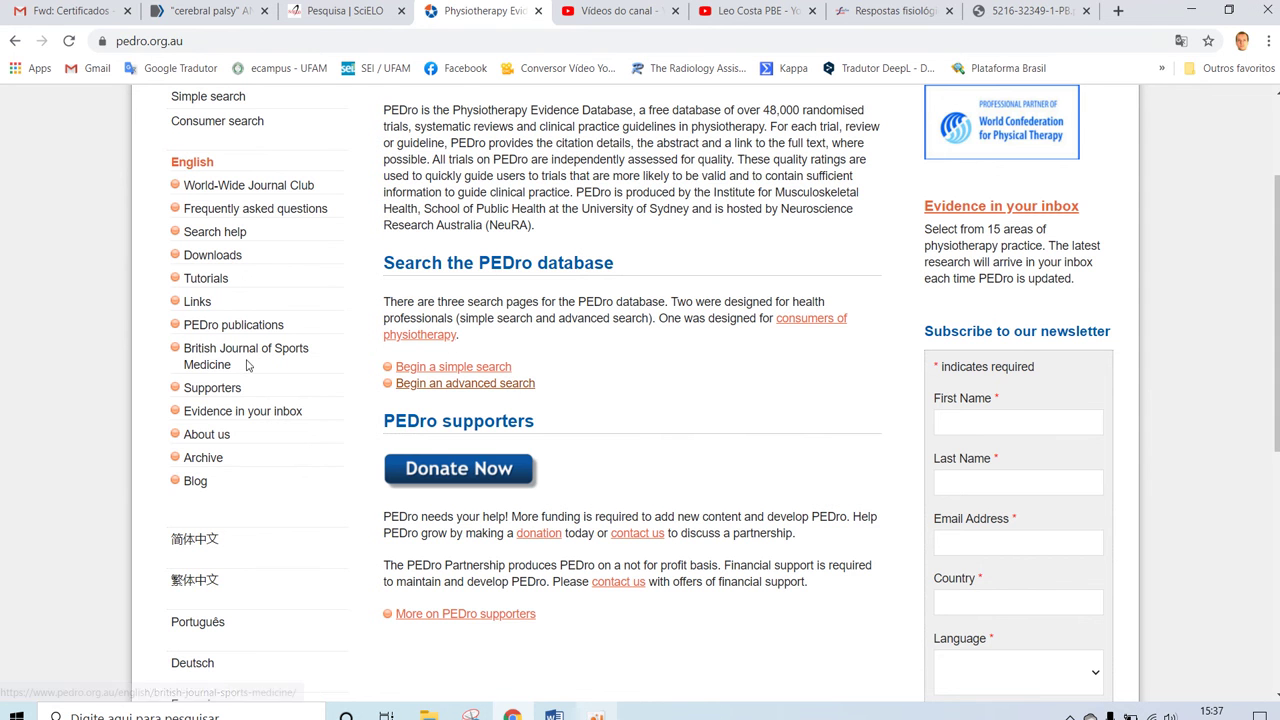
scroll(250, 368, "down", 2)
left_click(203, 455)
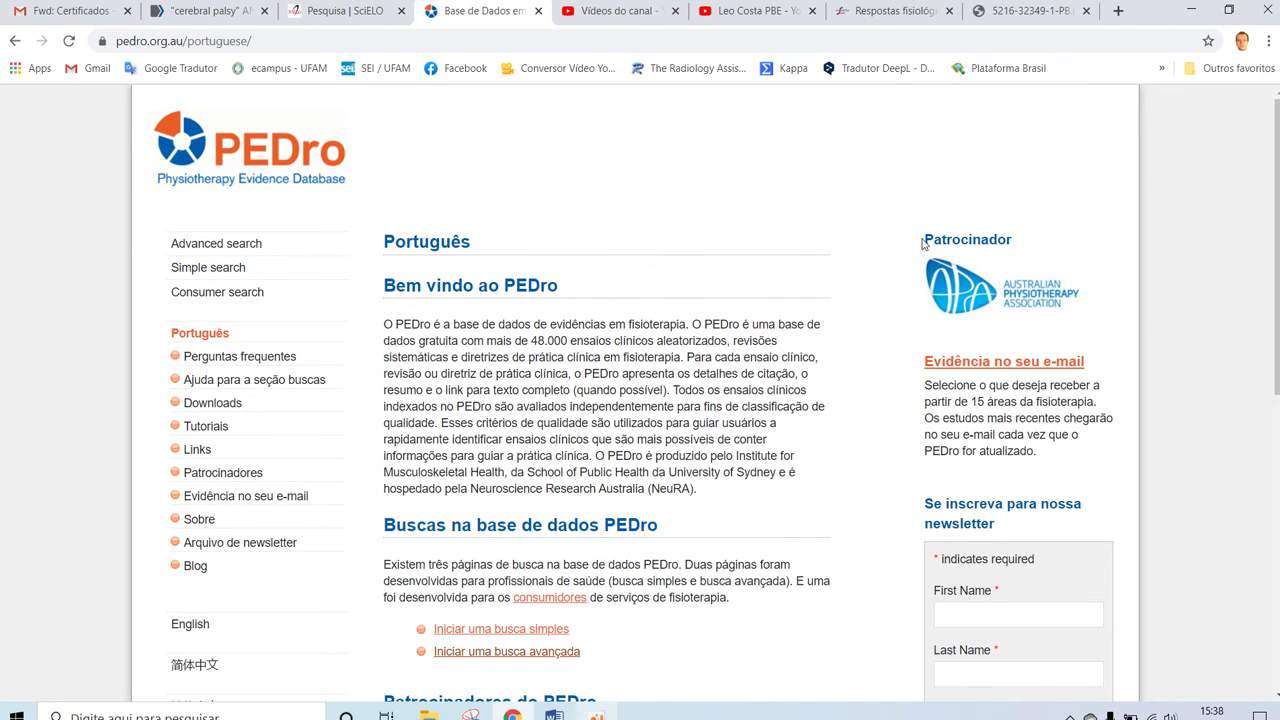
Open PEDro's simple search and advanced search pages in separate new tabs
scroll(568, 286, "down", 2)
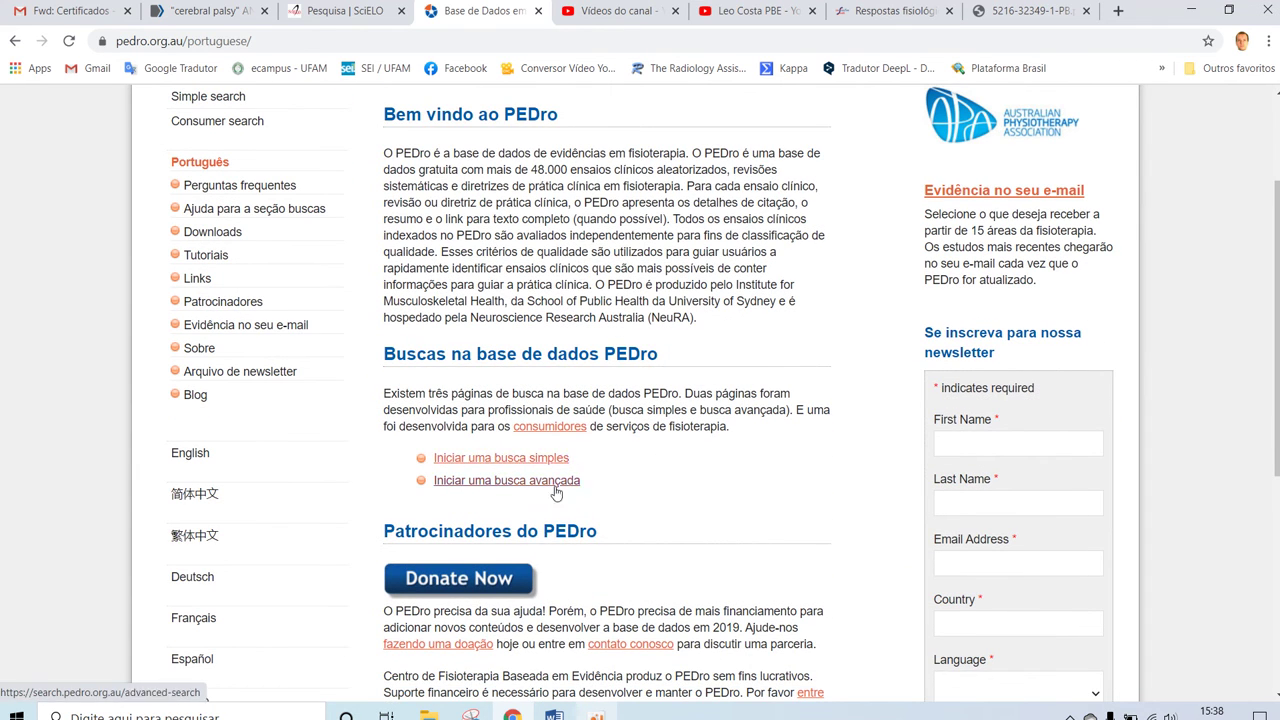
middle_click(537, 457)
middle_click(550, 481)
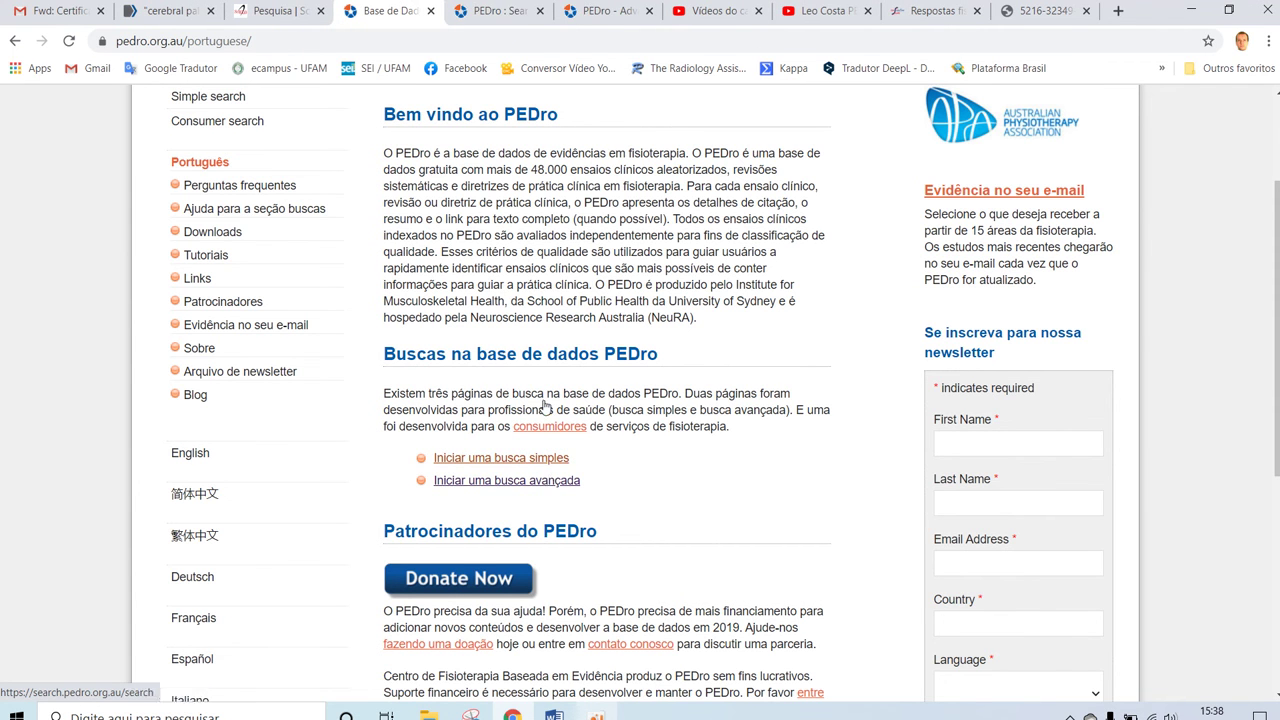
Run a PEDro simple search for "cerebral palsy" AND "scoliosis"
left_click(492, 11)
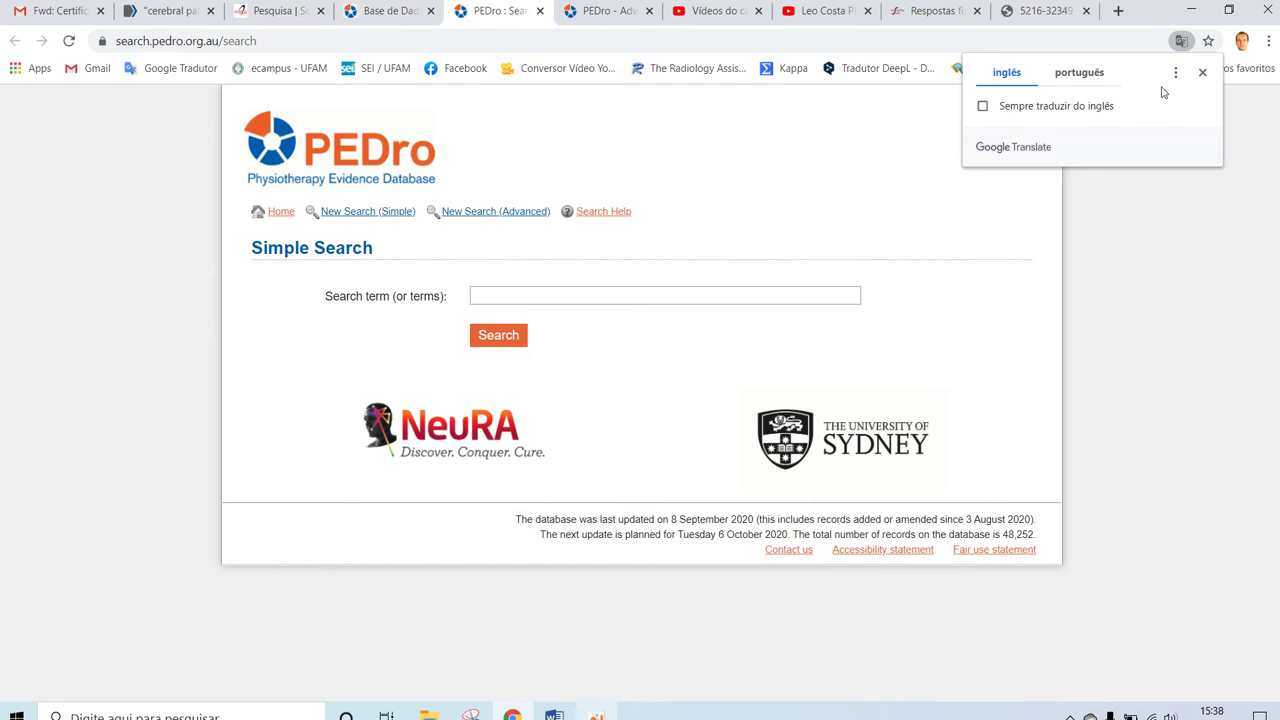
left_click(540, 296)
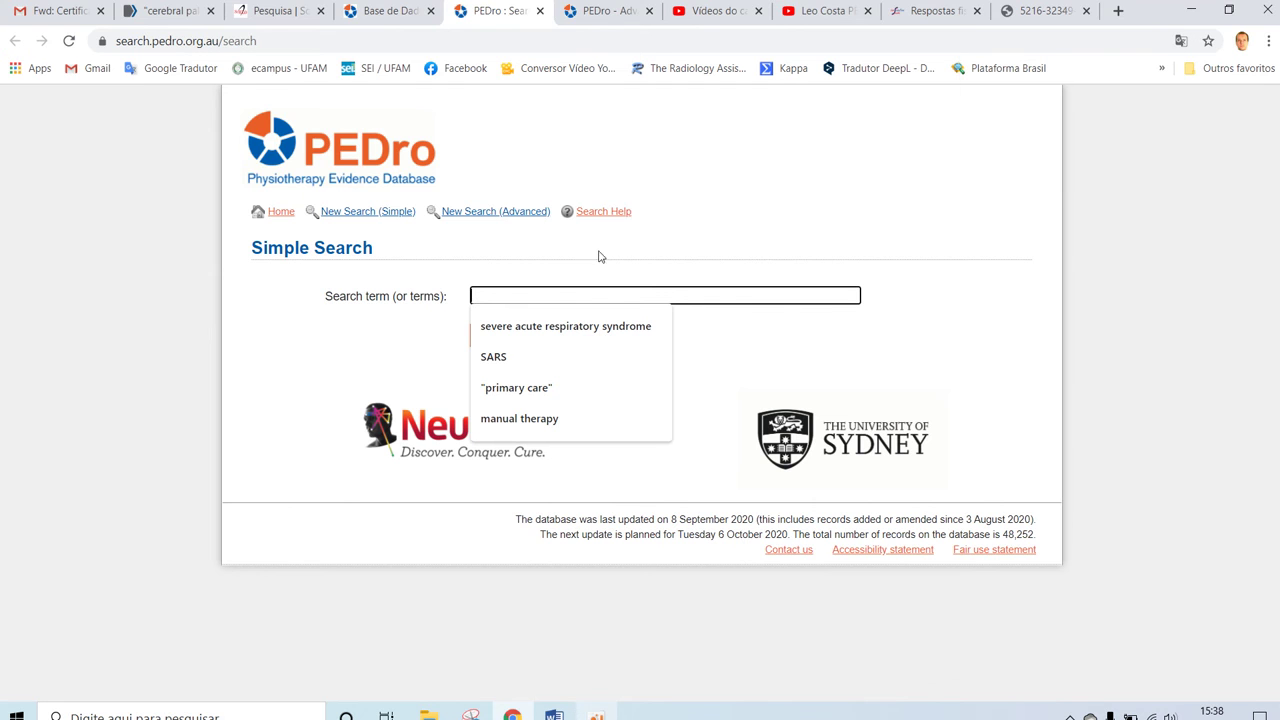
type("\"")
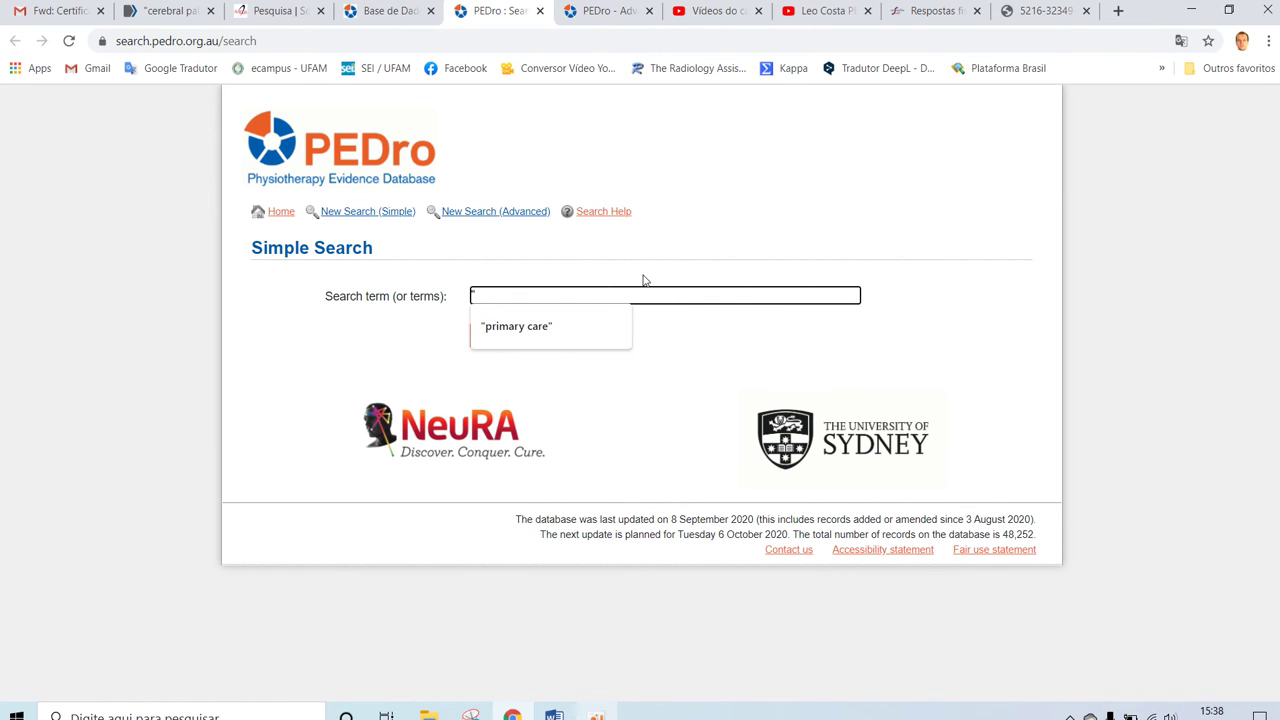
type("cerebral palsy")
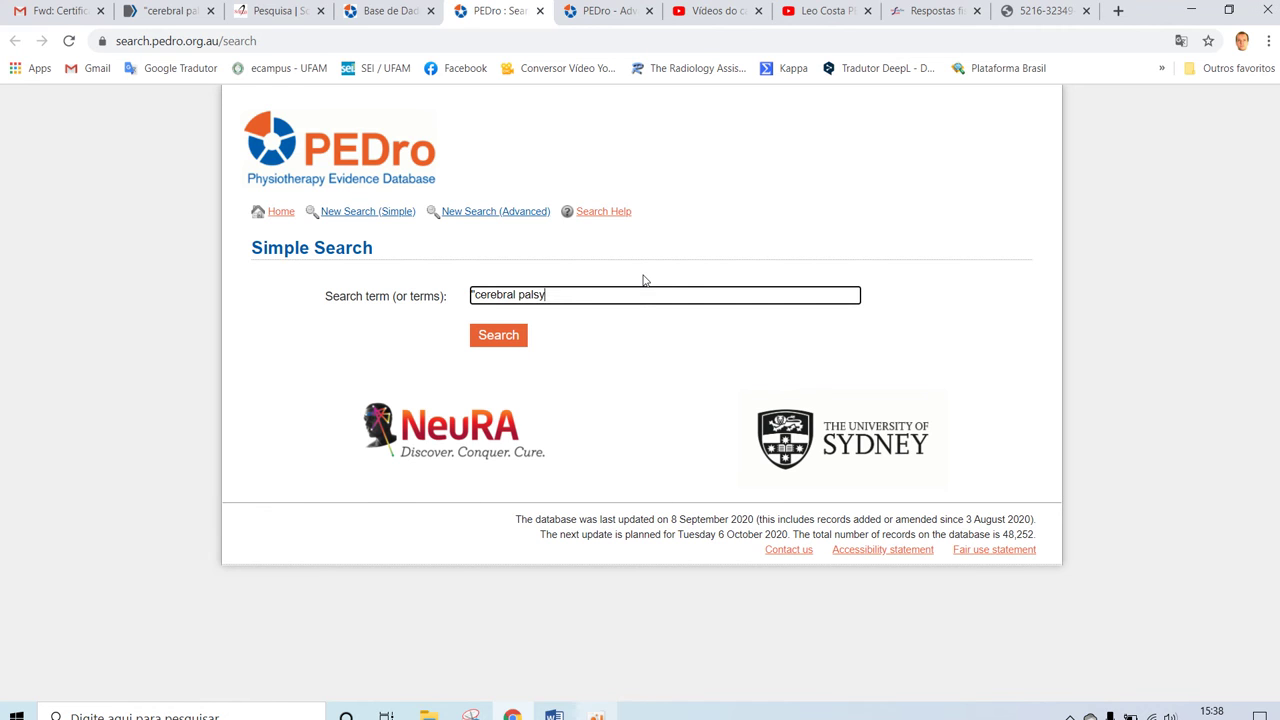
type("\" AND \"scoliosis\"")
left_click(499, 335)
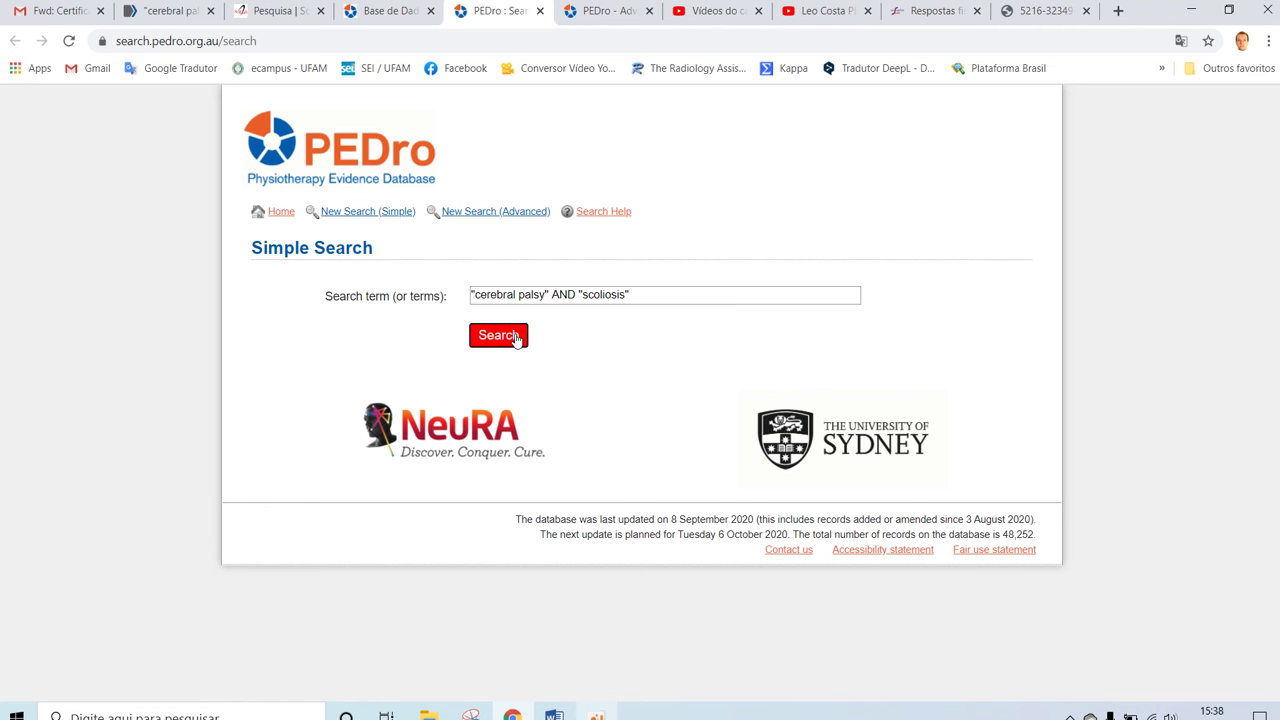
Look over the titles, methods and scores in the PEDro results, and close the results tab
scroll(700, 337, "down", 3)
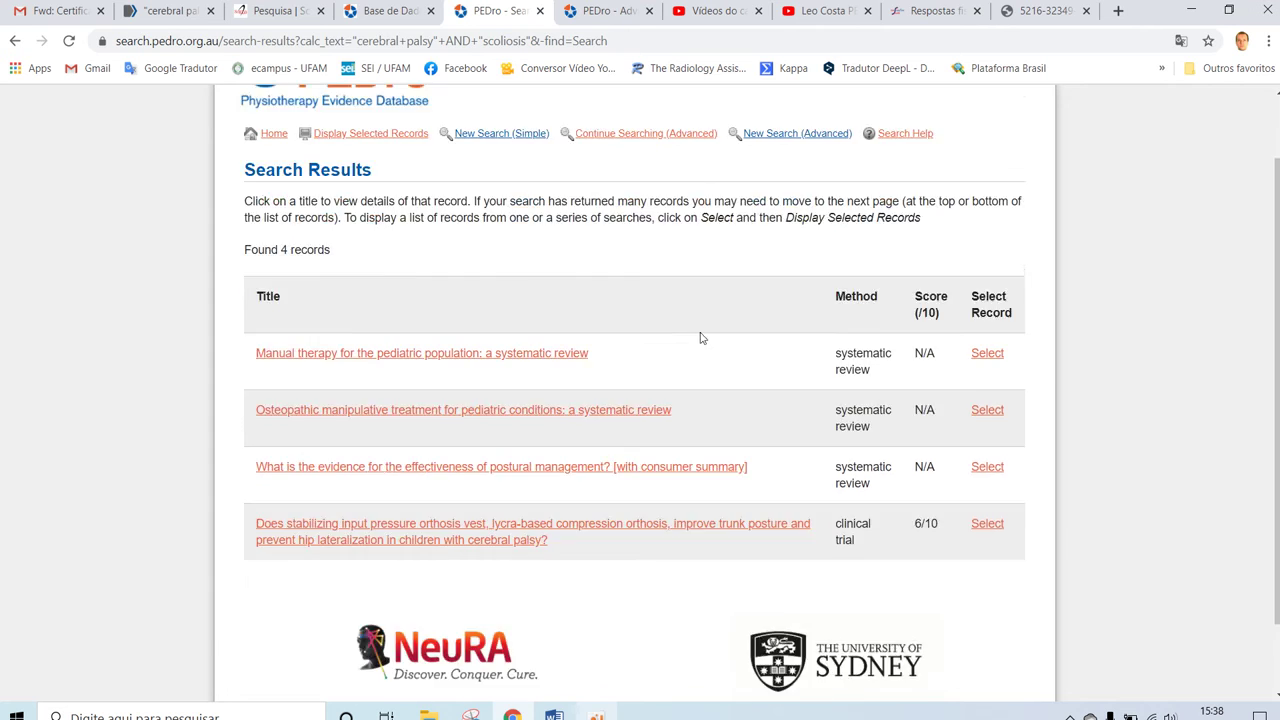
scroll(655, 405, "up", 3)
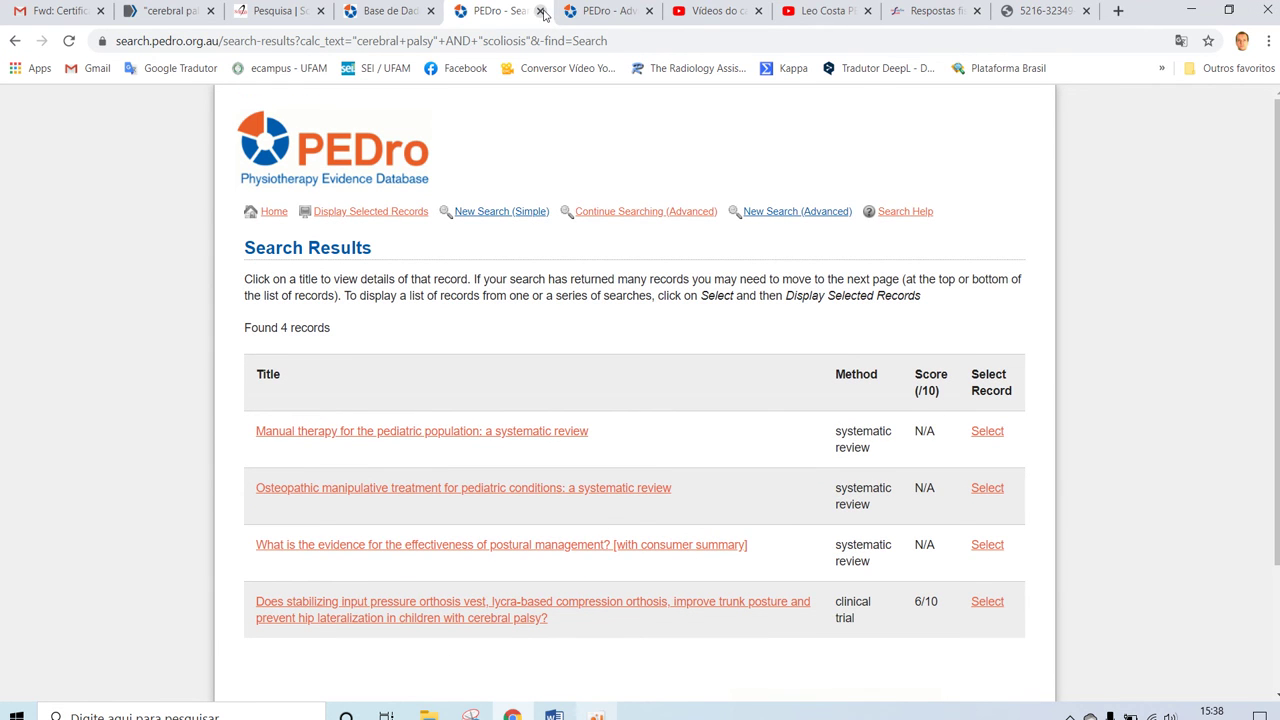
left_click(541, 11)
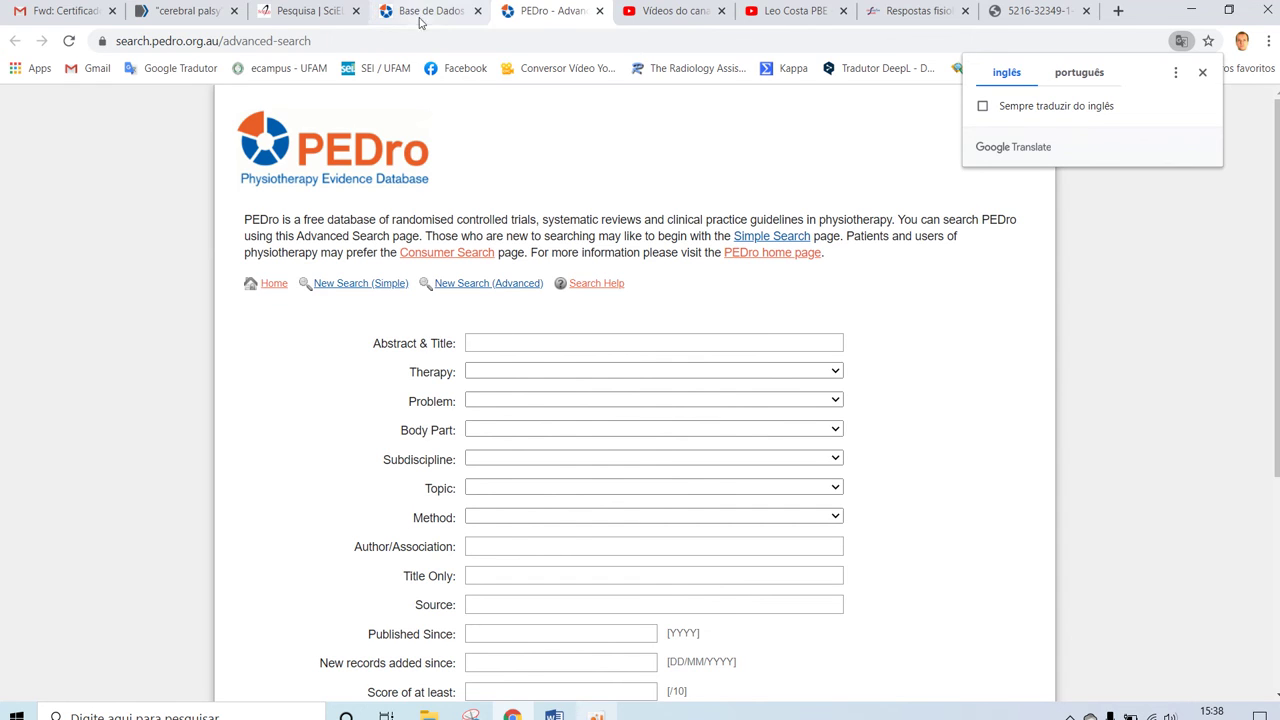
Fill the advanced search's Abstract & Title field with the earlier query "group based" AND "low back pain"
left_click(515, 340)
left_click(554, 333)
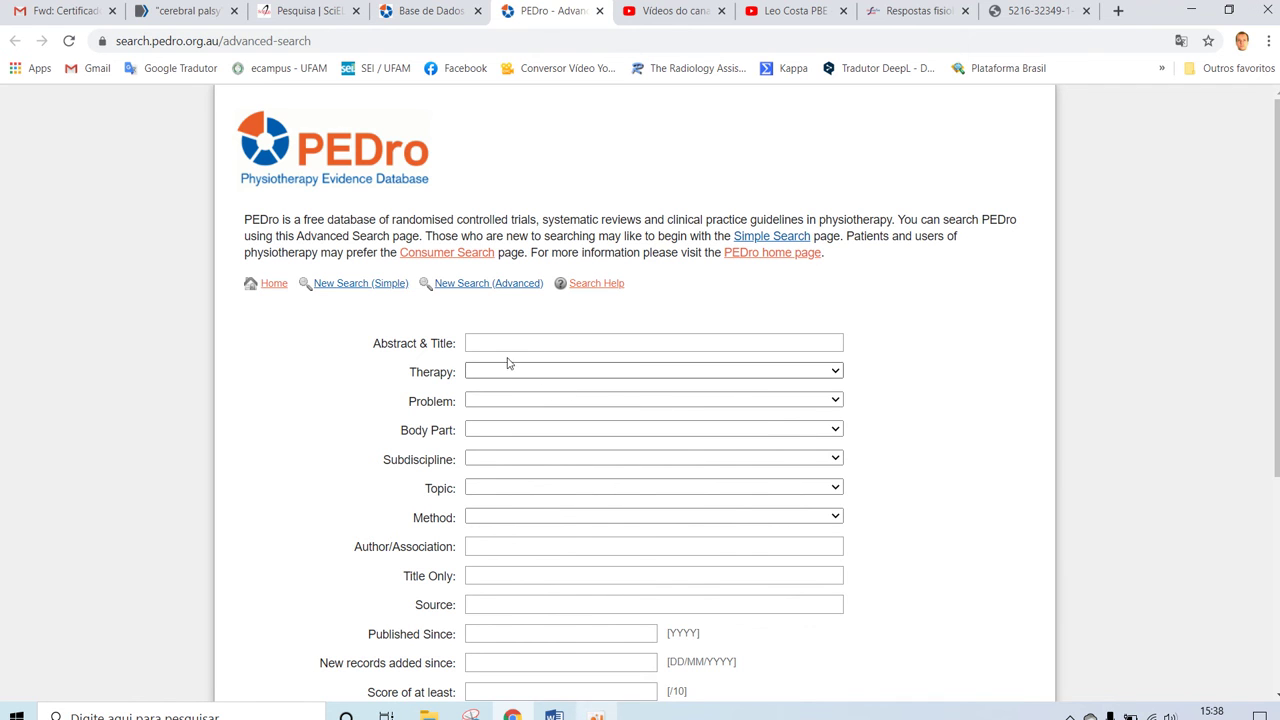
left_click(556, 345)
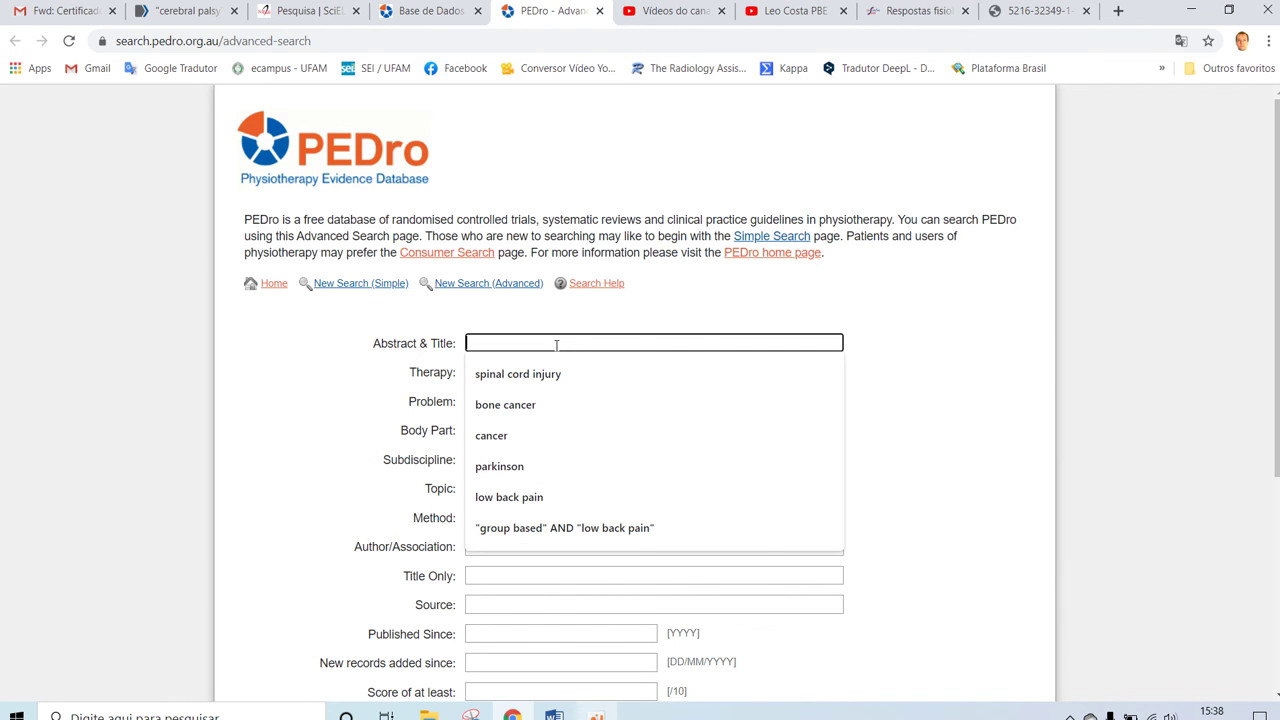
left_click(560, 528)
Review the options offered for Therapy, Problem, Body Part and Subdiscipline in the advanced search form, leaving each one blank
left_click(567, 372)
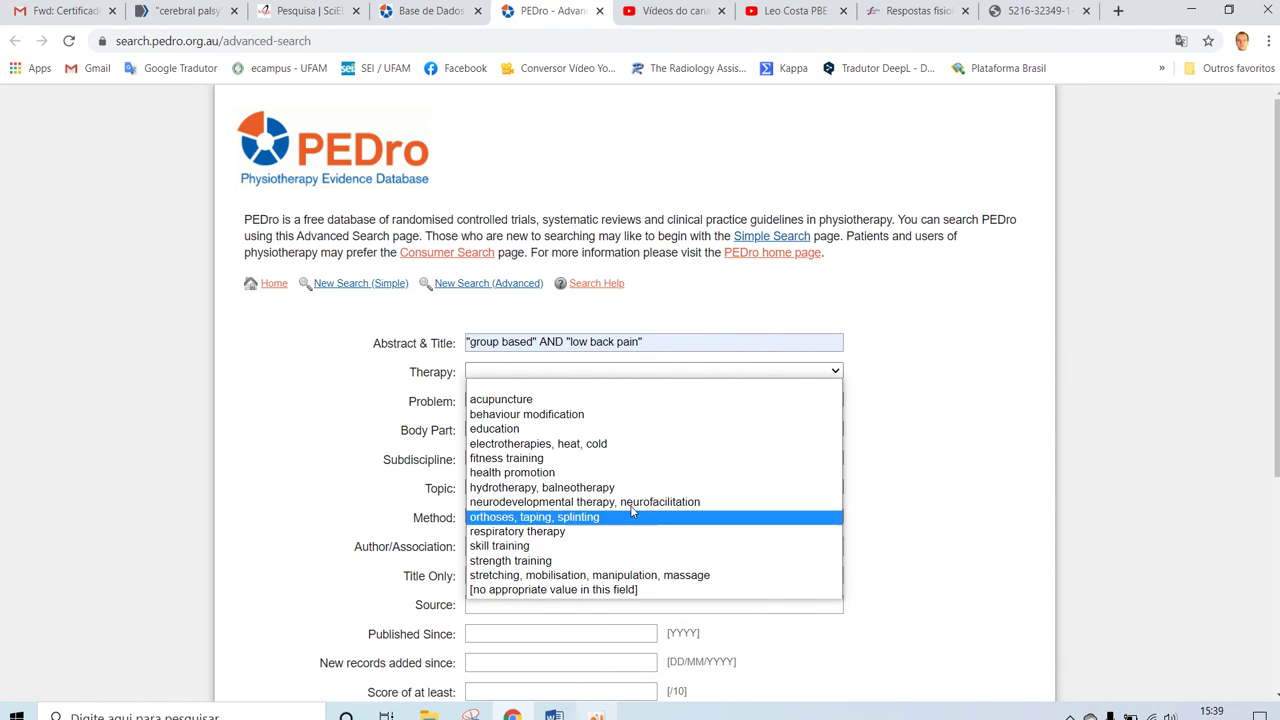
left_click(830, 384)
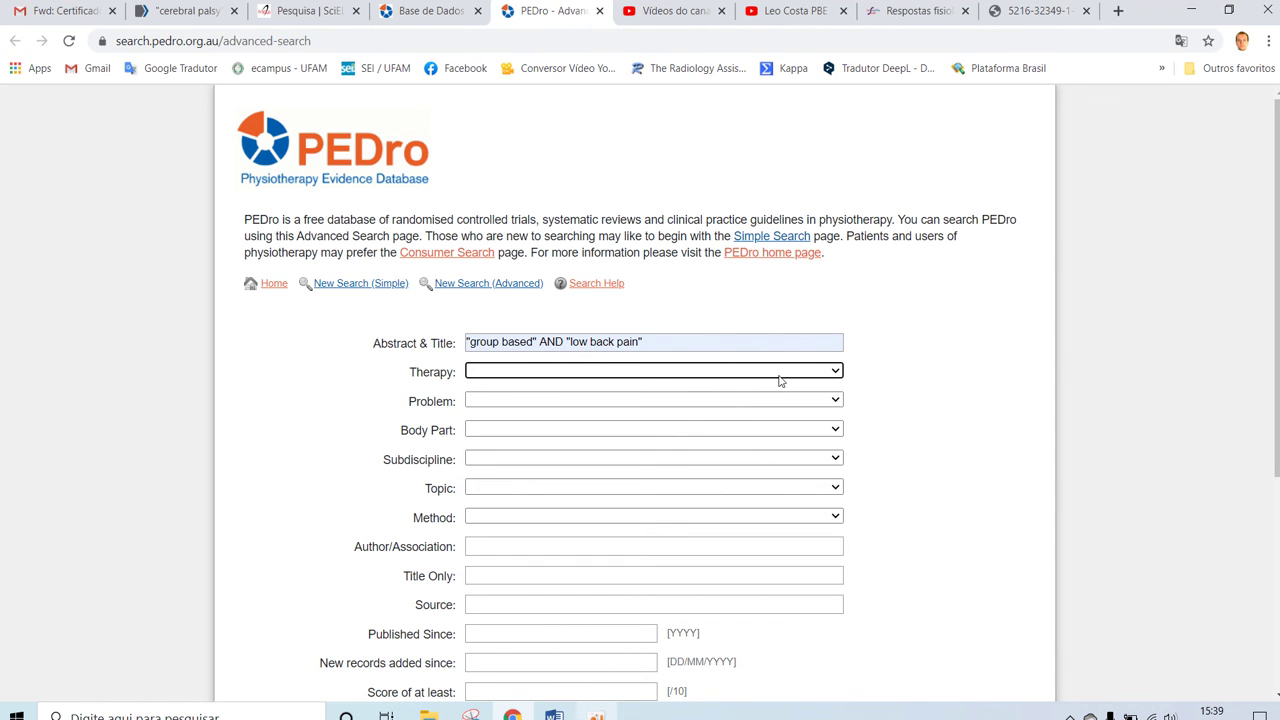
left_click(642, 400)
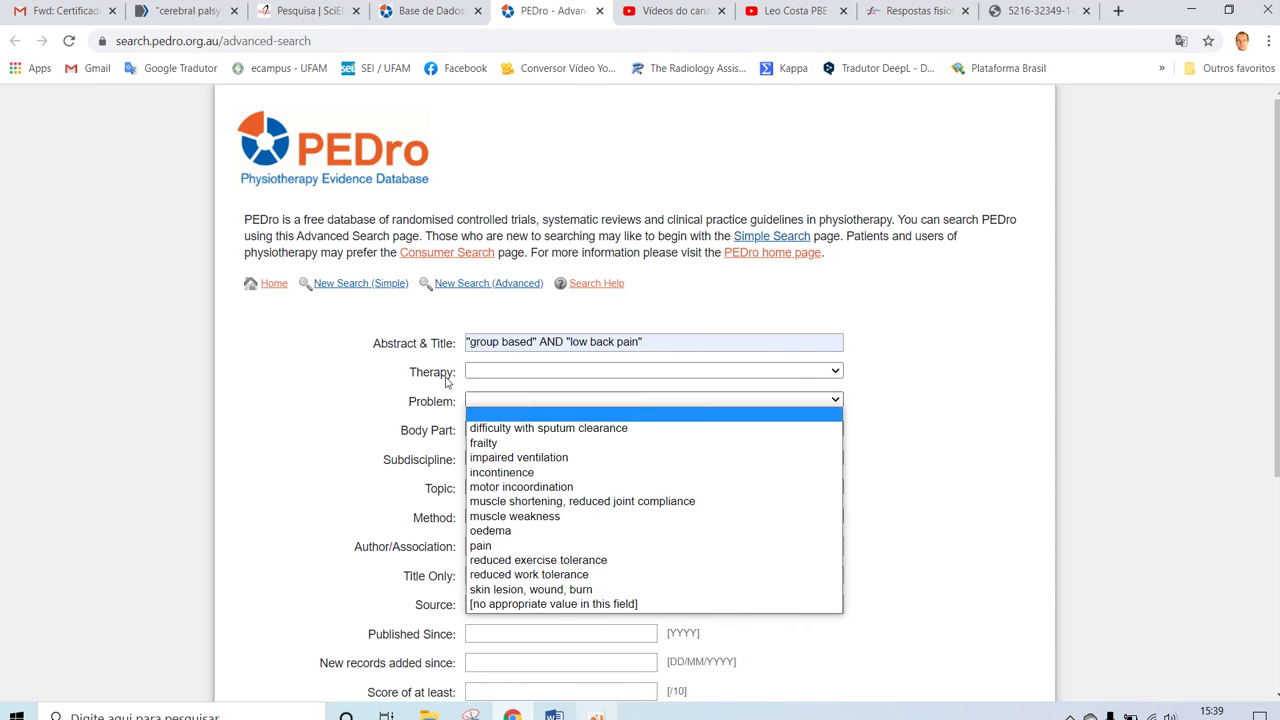
left_click(806, 430)
left_click(806, 432)
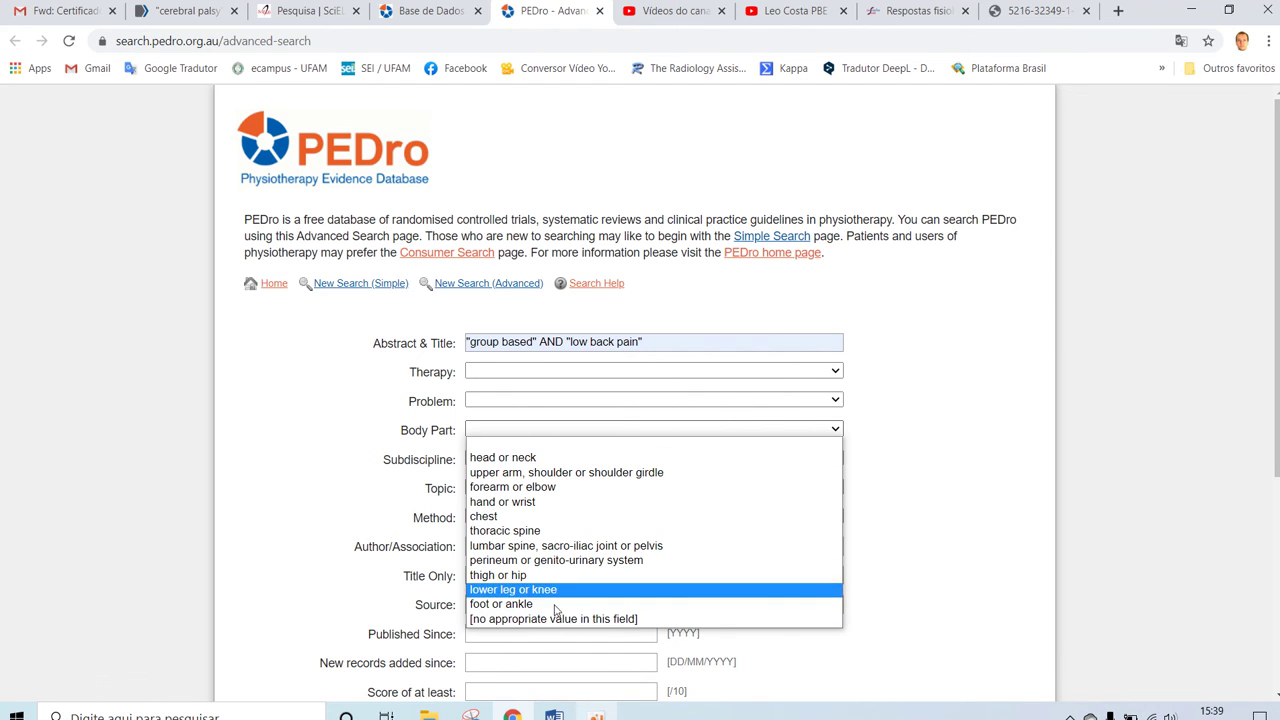
left_click(897, 487)
left_click(529, 462)
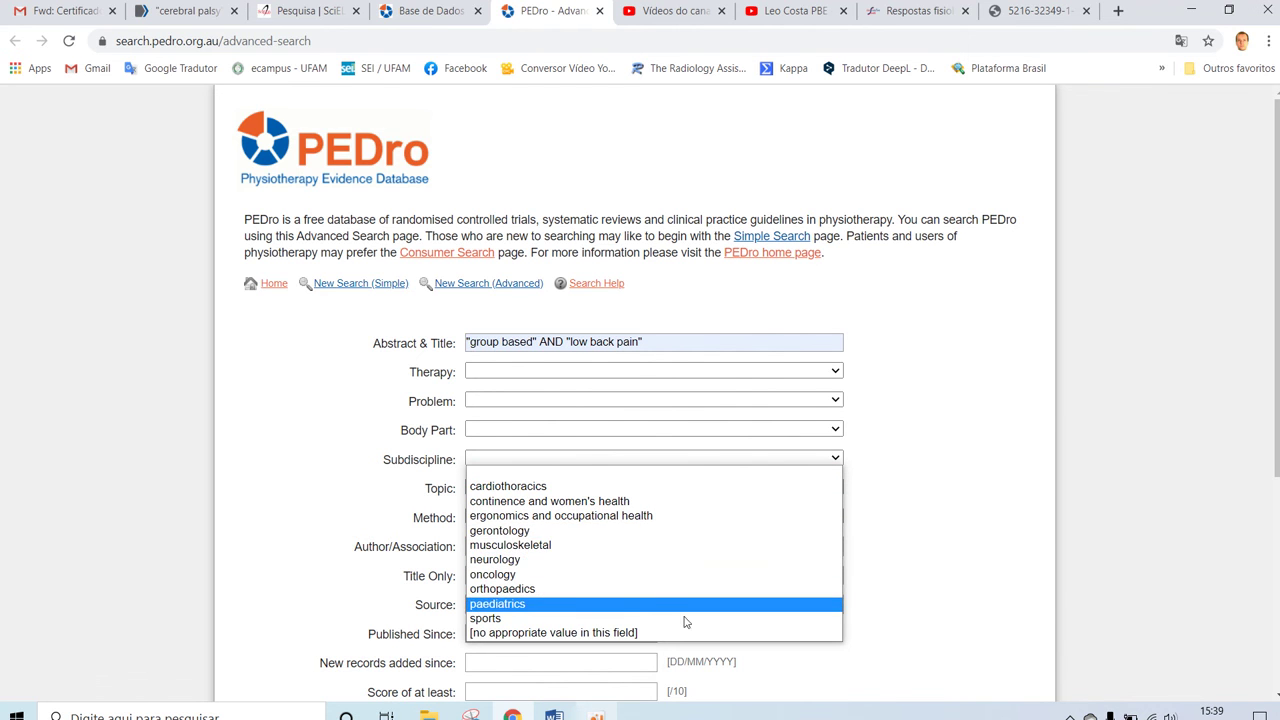
left_click(1035, 437)
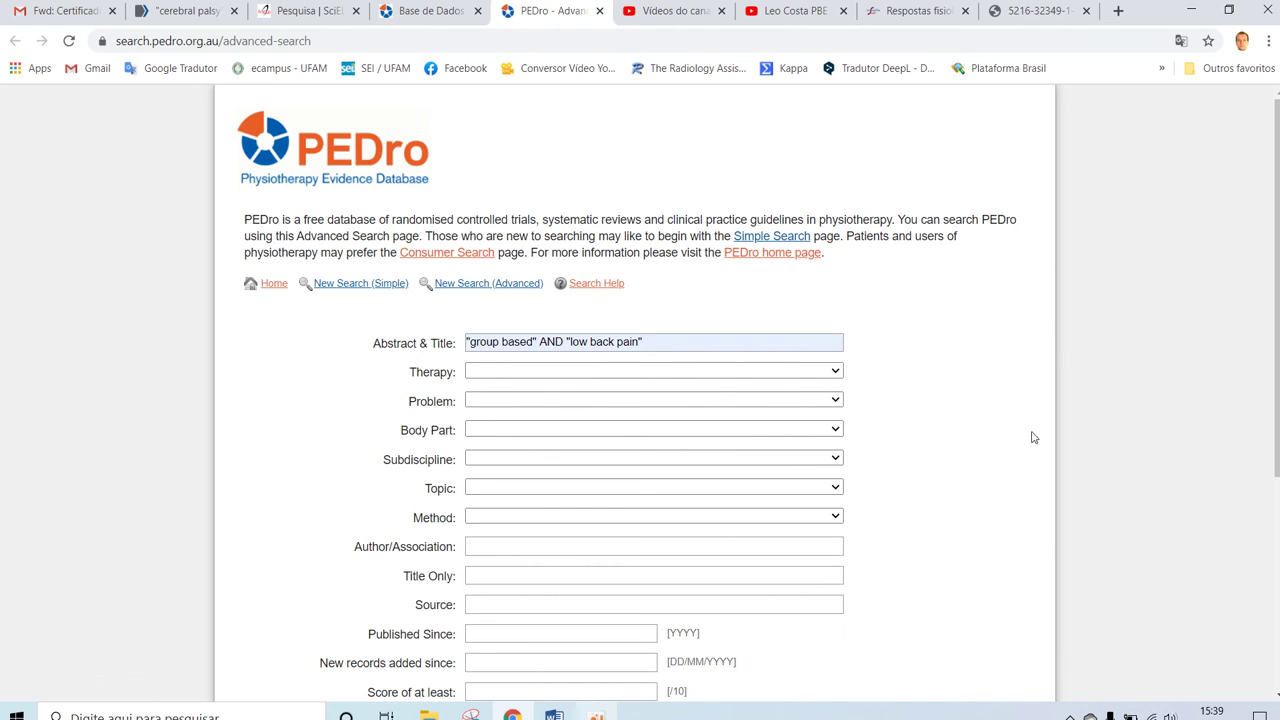
Review the Topic and Method options in the advanced search form without choosing any
left_click(541, 489)
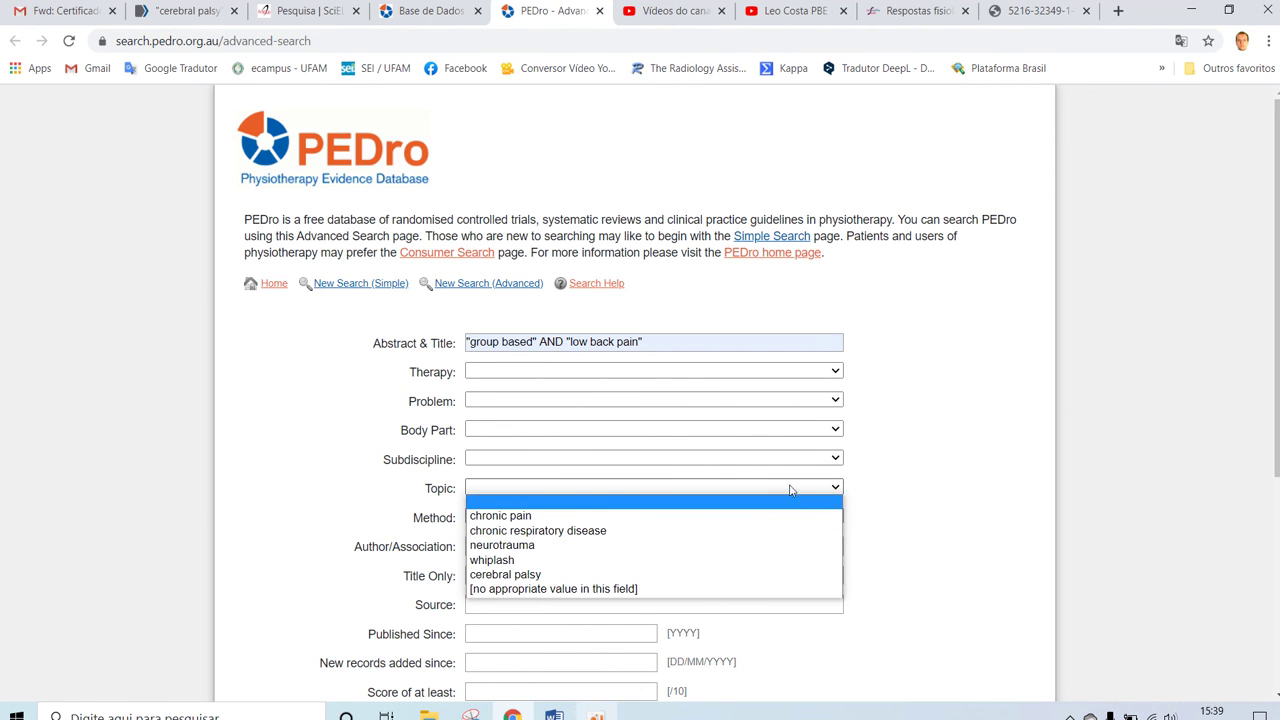
left_click(930, 506)
left_click(472, 519)
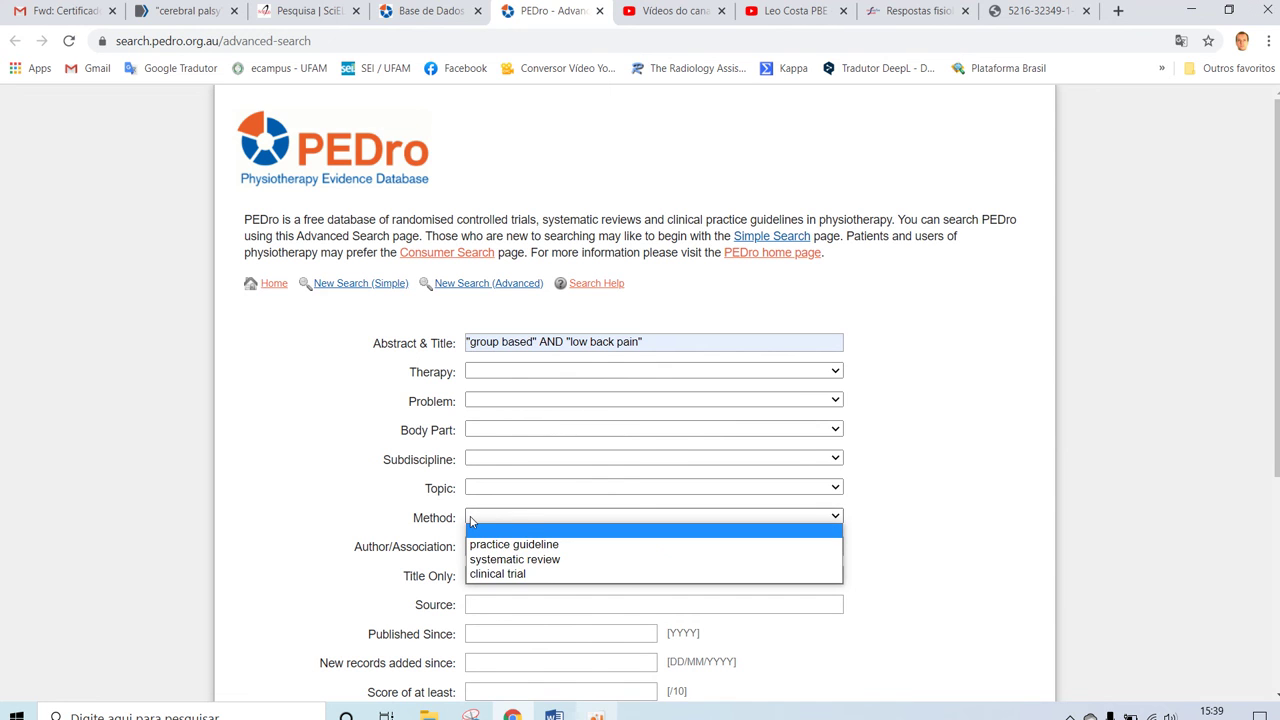
left_click(1020, 307)
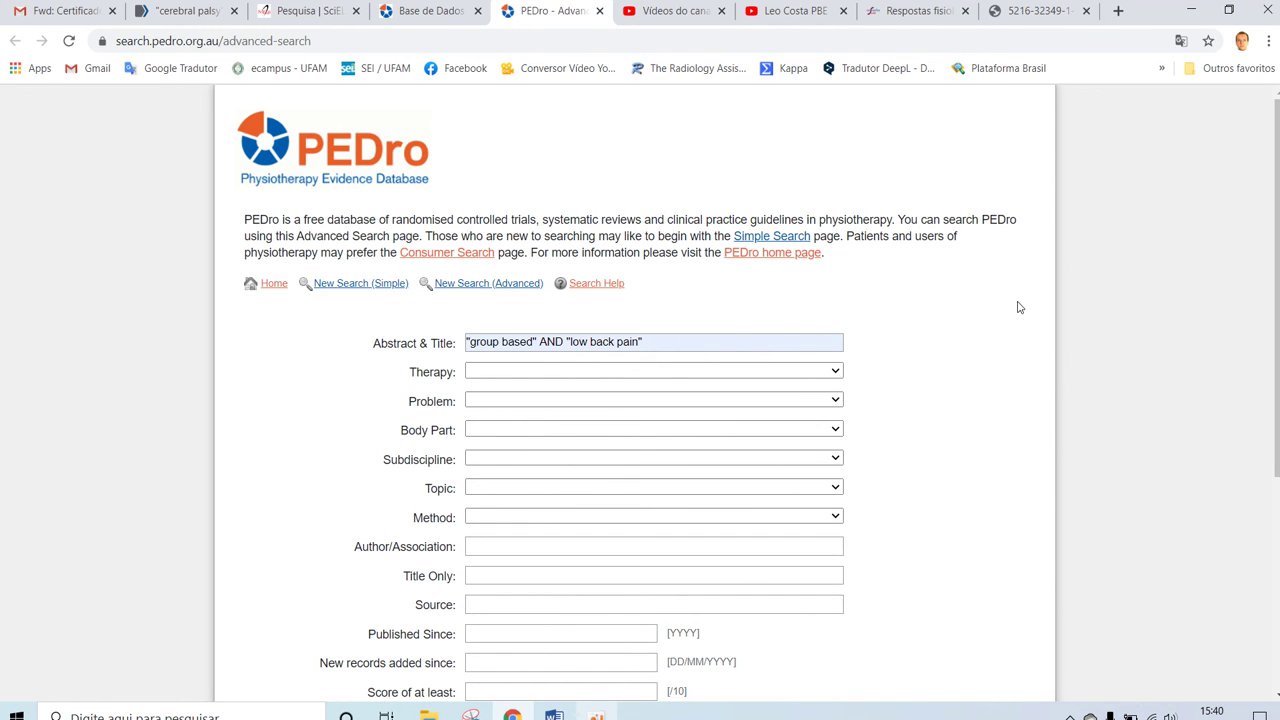
left_click(507, 518)
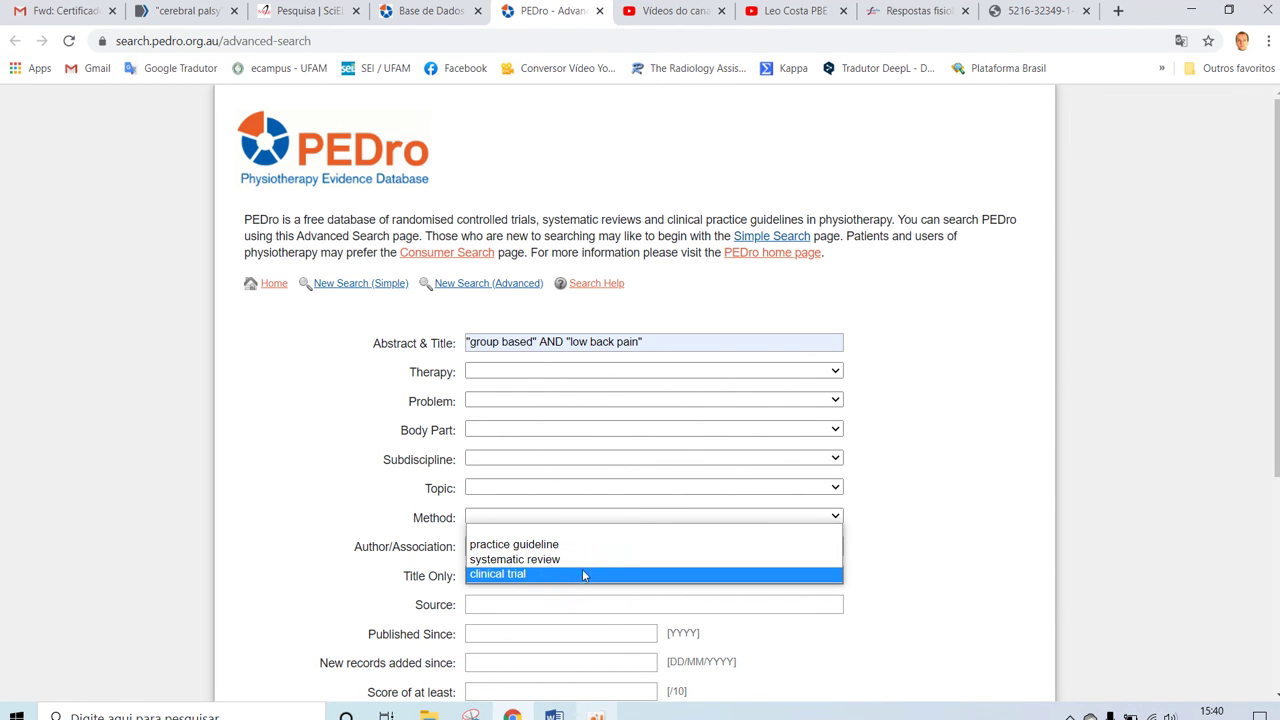
left_click(925, 557)
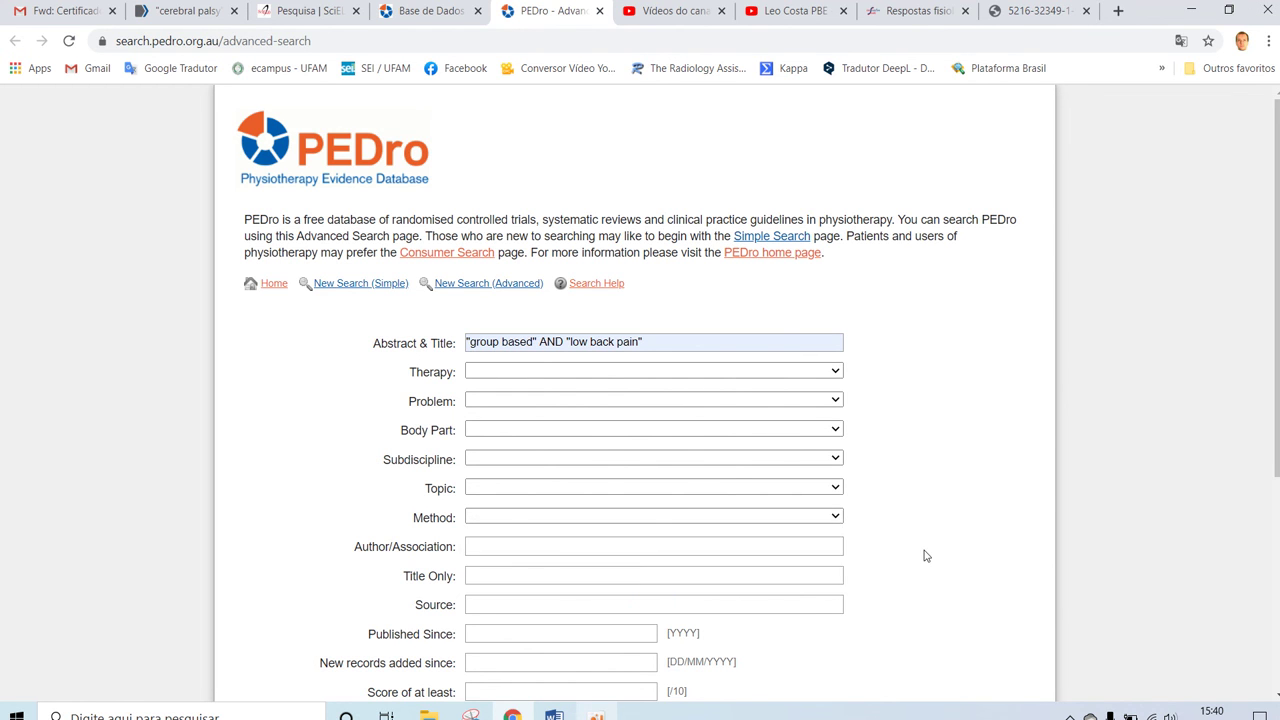
left_click(556, 519)
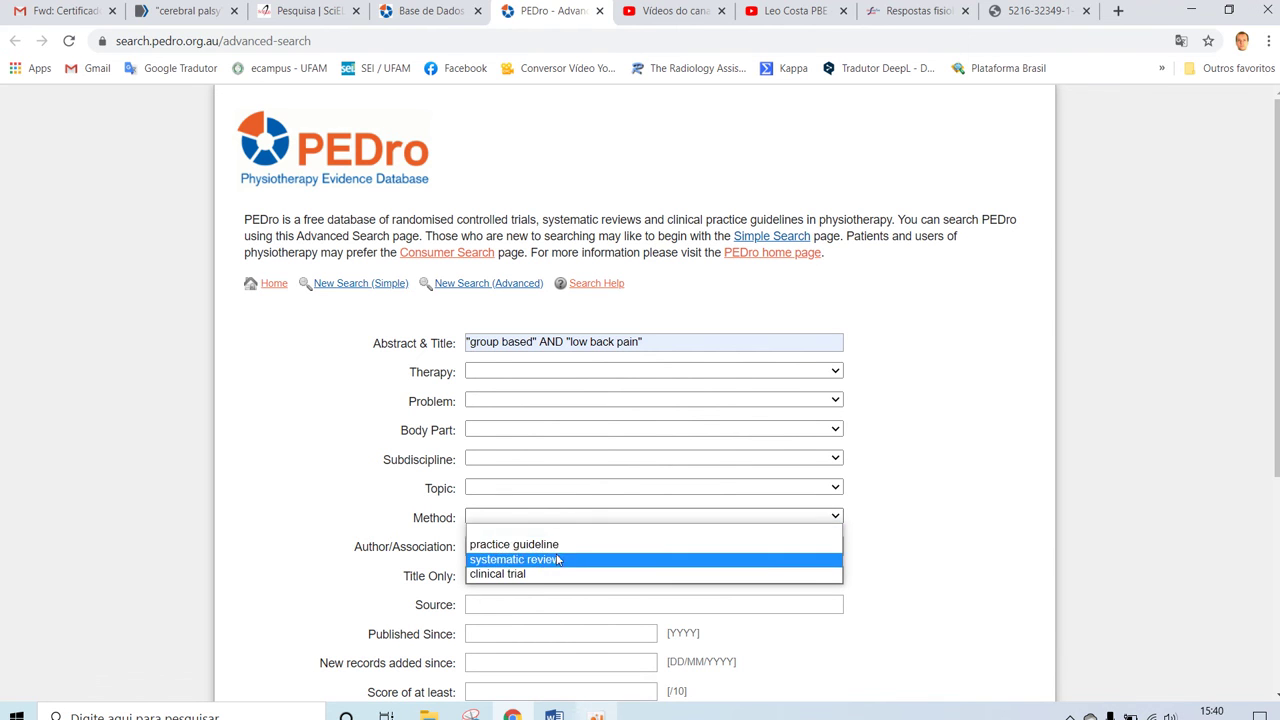
left_click(914, 429)
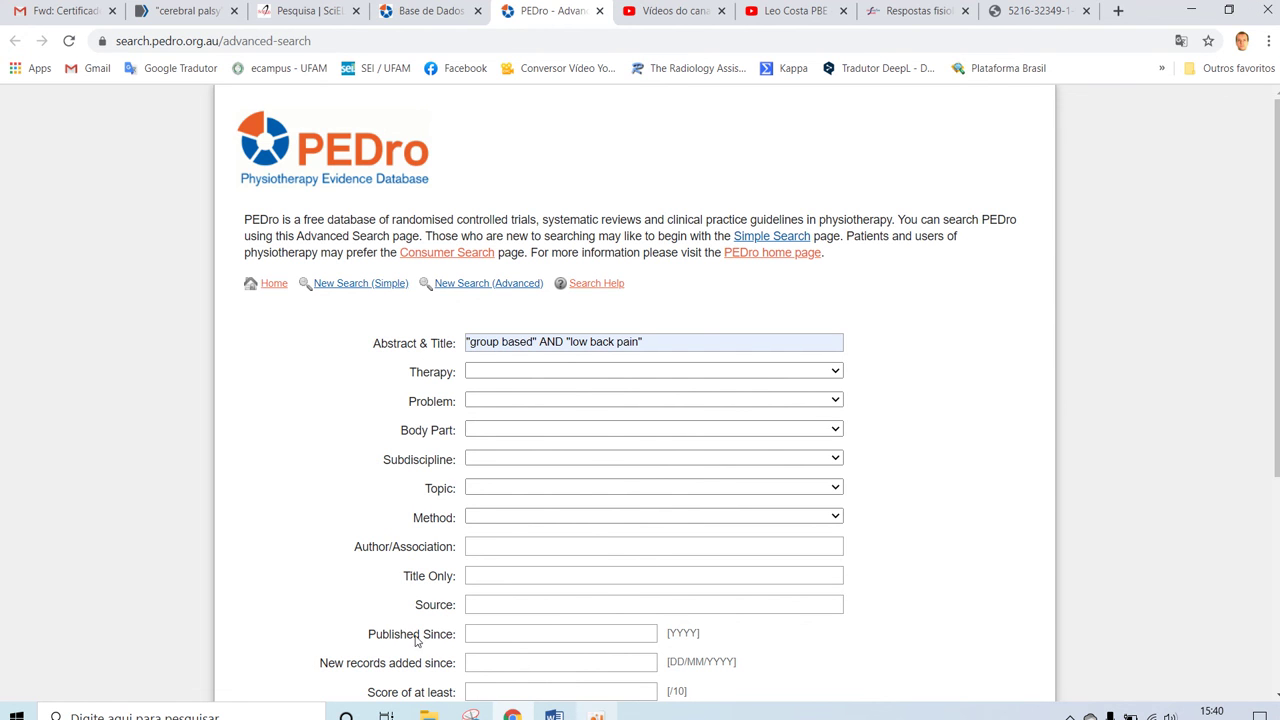
Set the advanced search to return 50 records at a time and run it
left_click(530, 630)
scroll(585, 649, "down", 2)
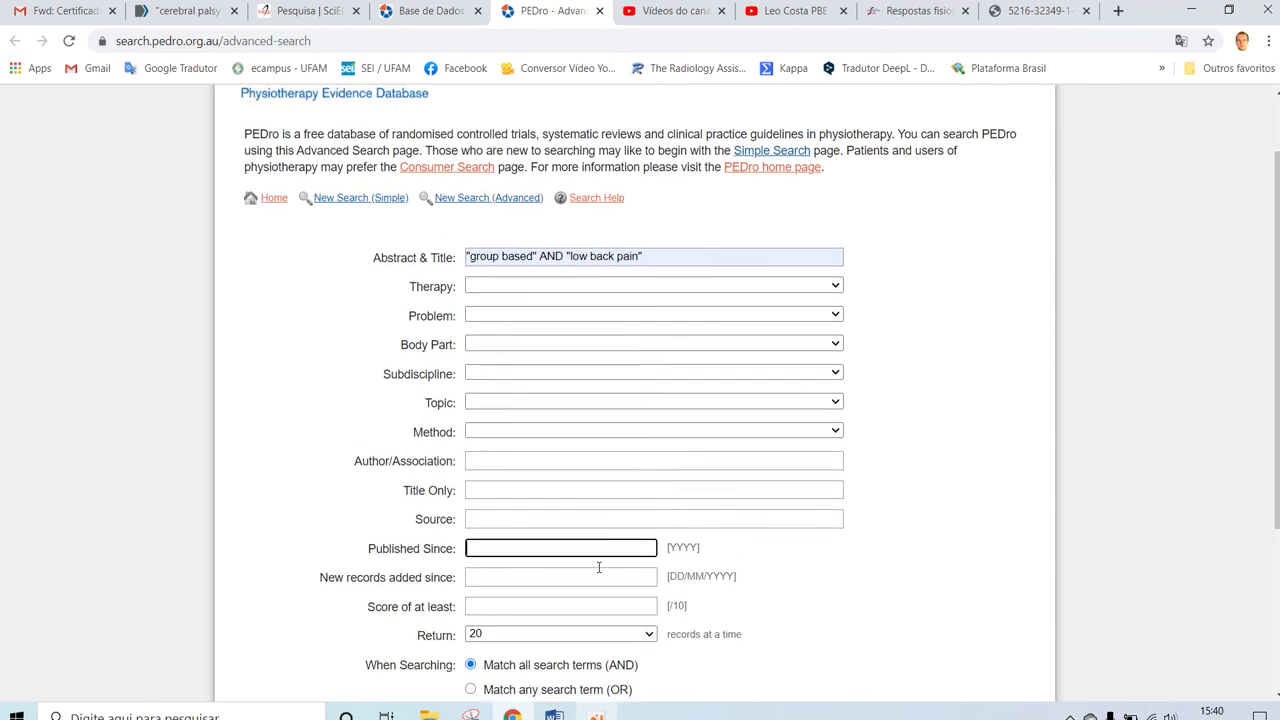
left_click(620, 548)
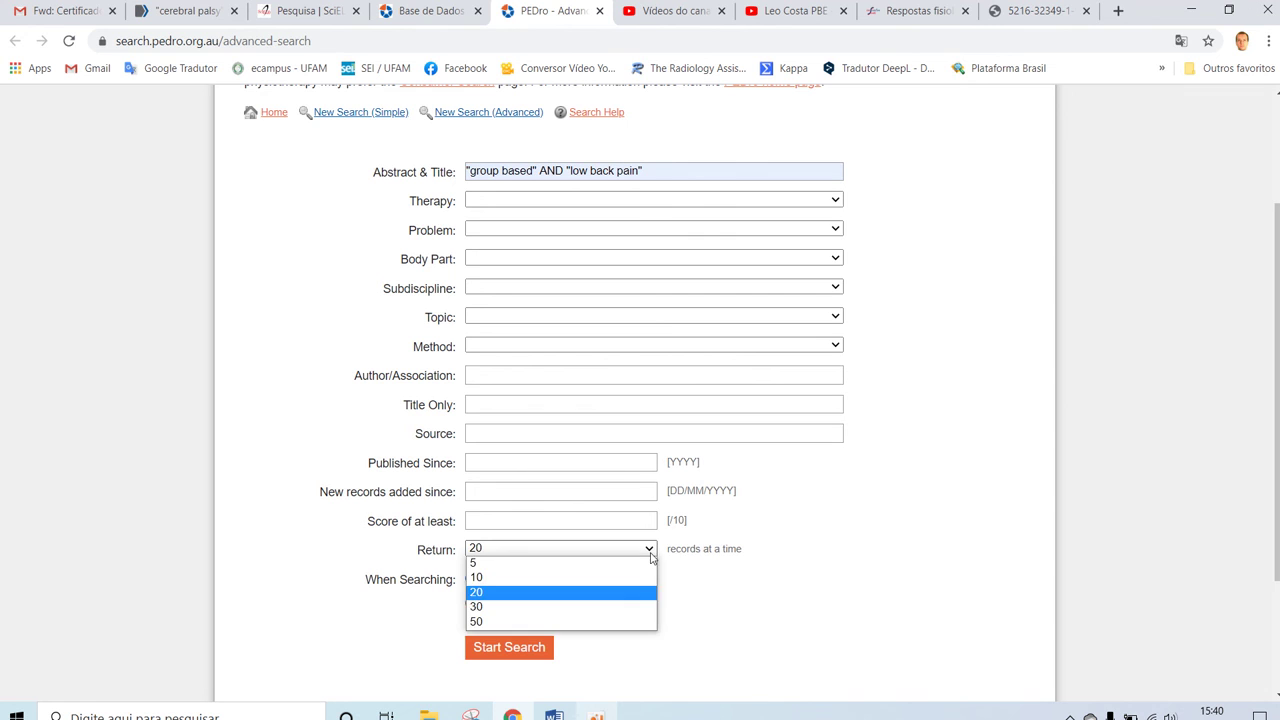
left_click(505, 625)
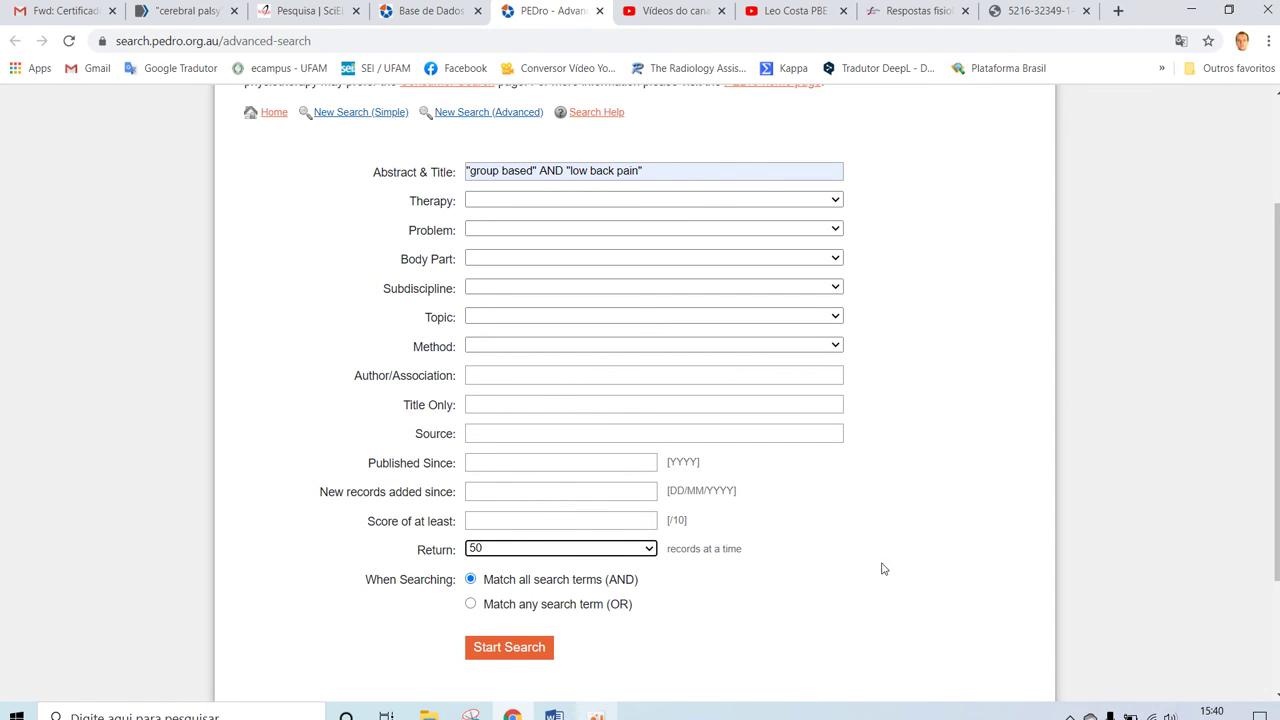
left_click(538, 650)
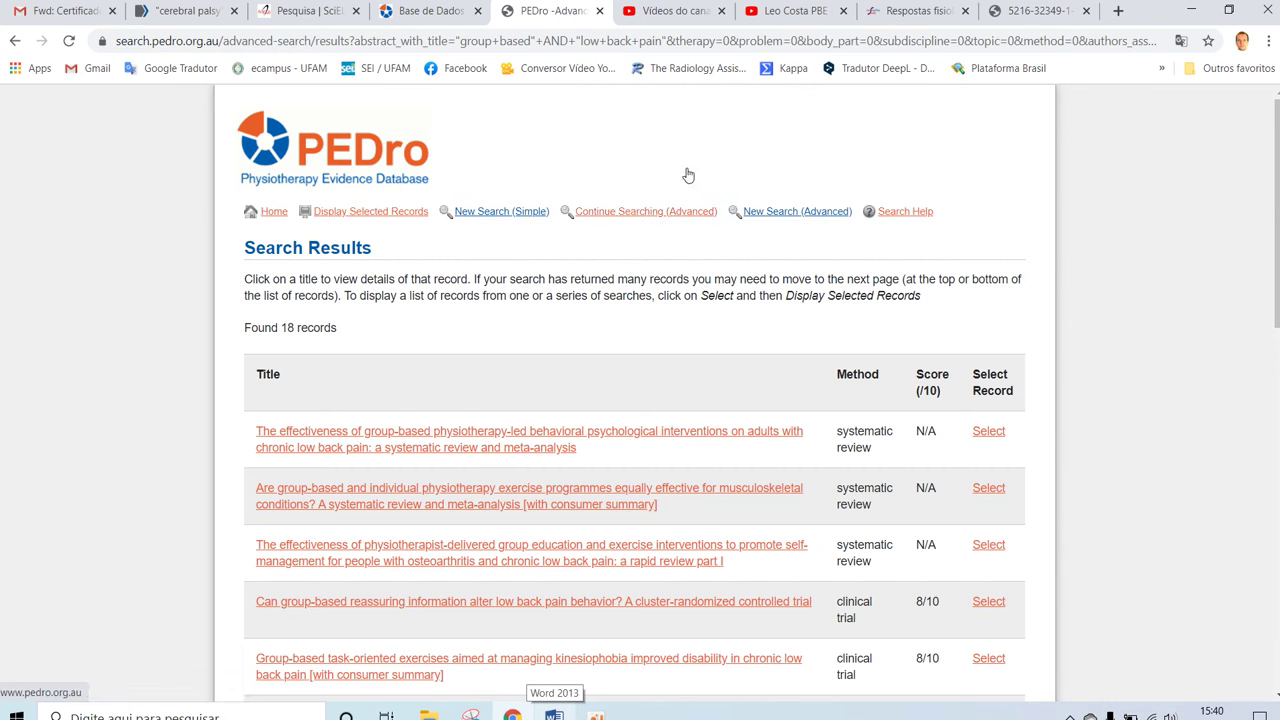
scroll(661, 313, "down", 3)
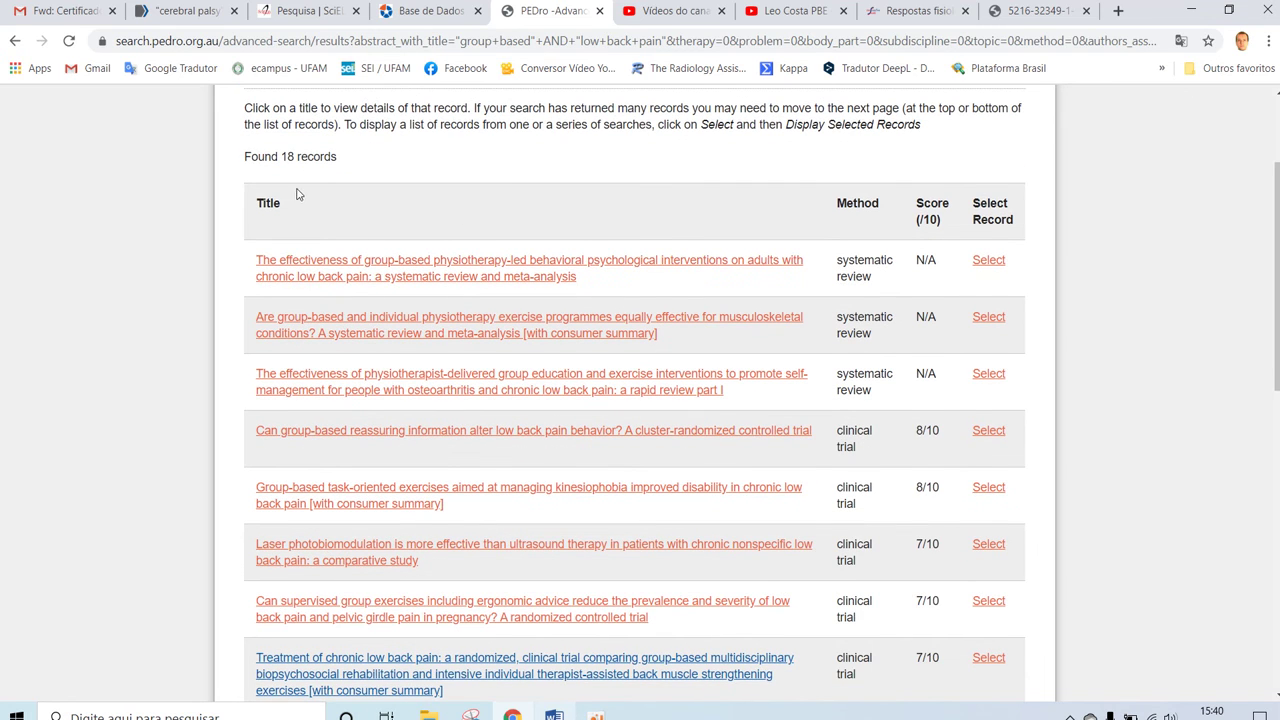
scroll(297, 194, "up", 3)
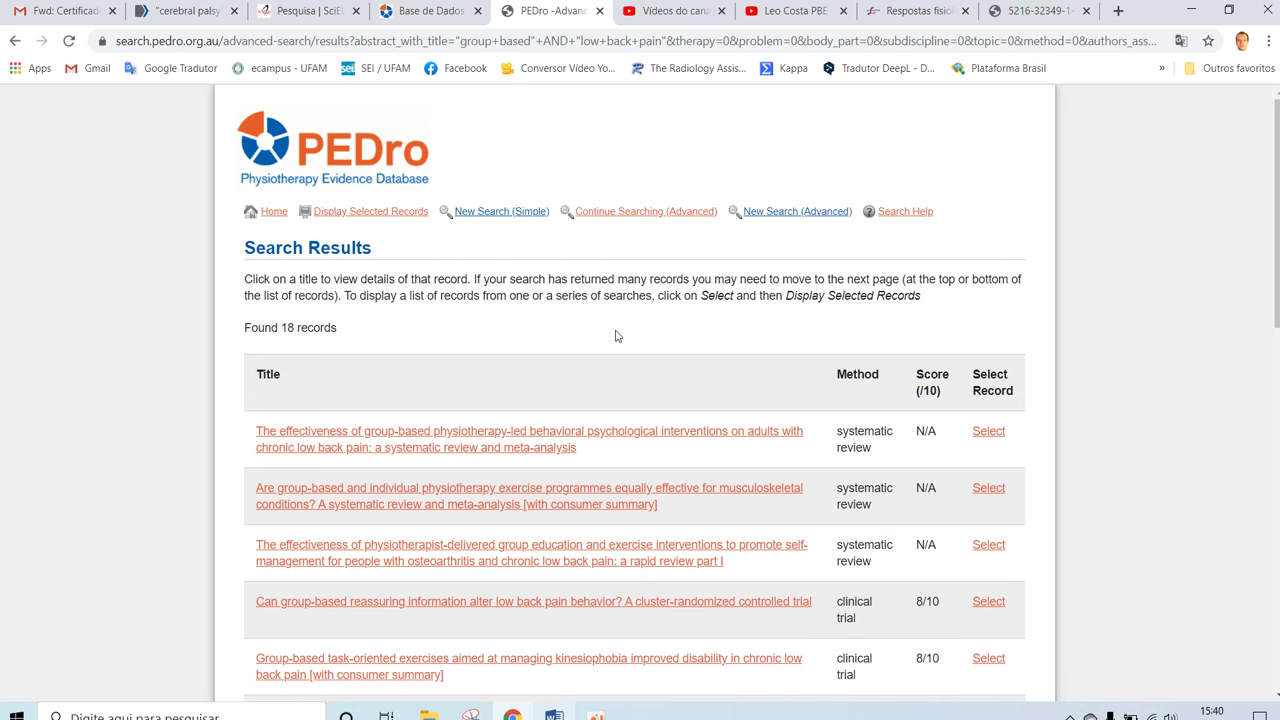
Search PubMed for "group-based" AND "low back pain", replacing the earlier query
left_click(168, 12)
left_click_drag(663, 214, 163, 195)
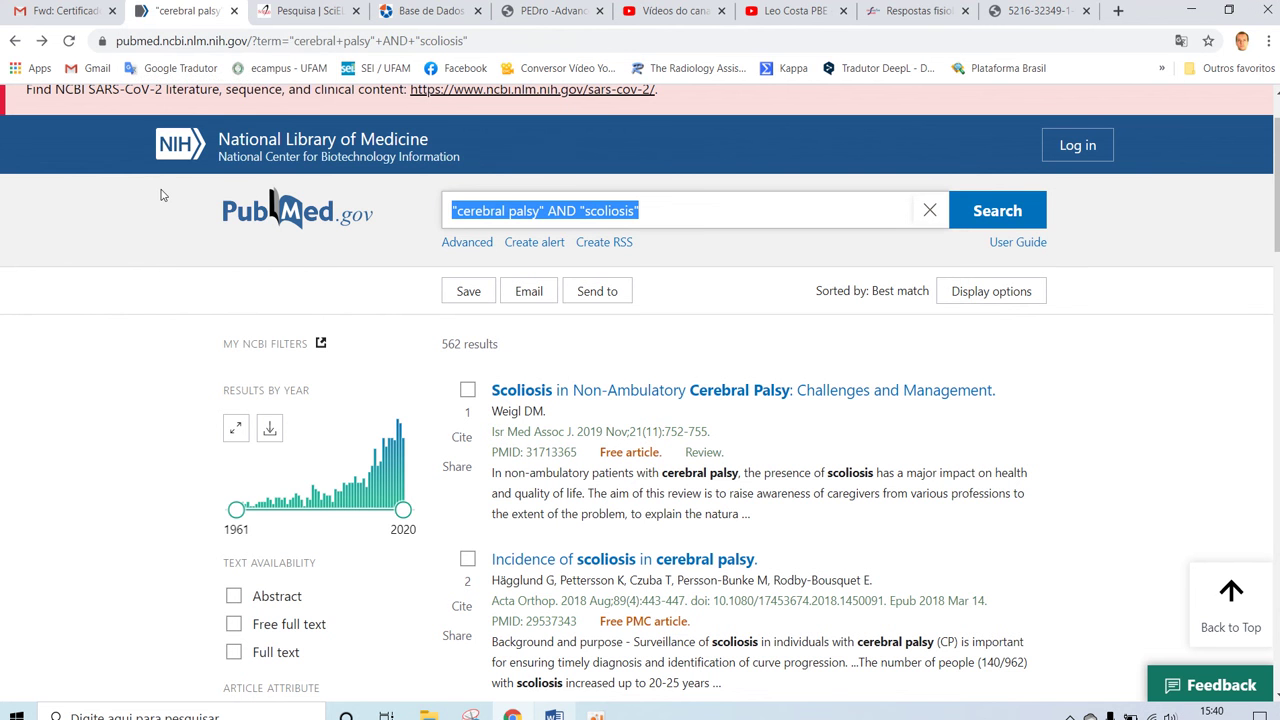
type("\"")
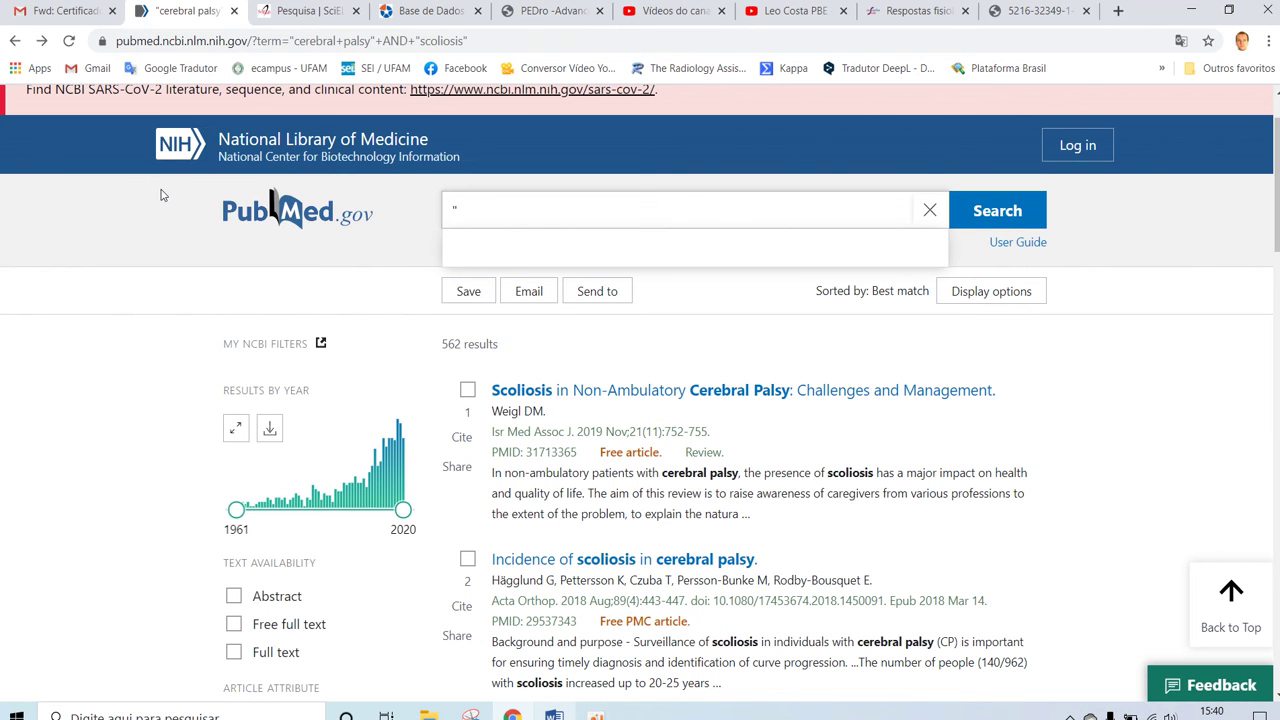
type("gro")
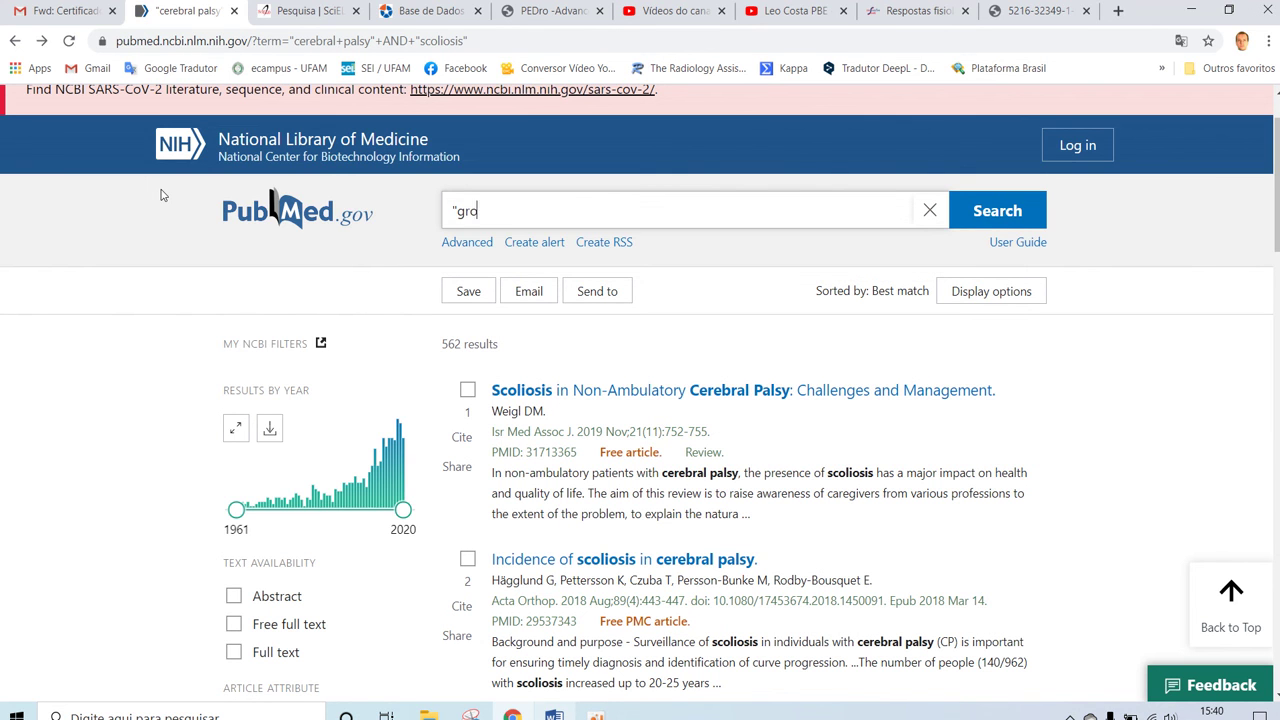
type("up-based\" AND \"low back")
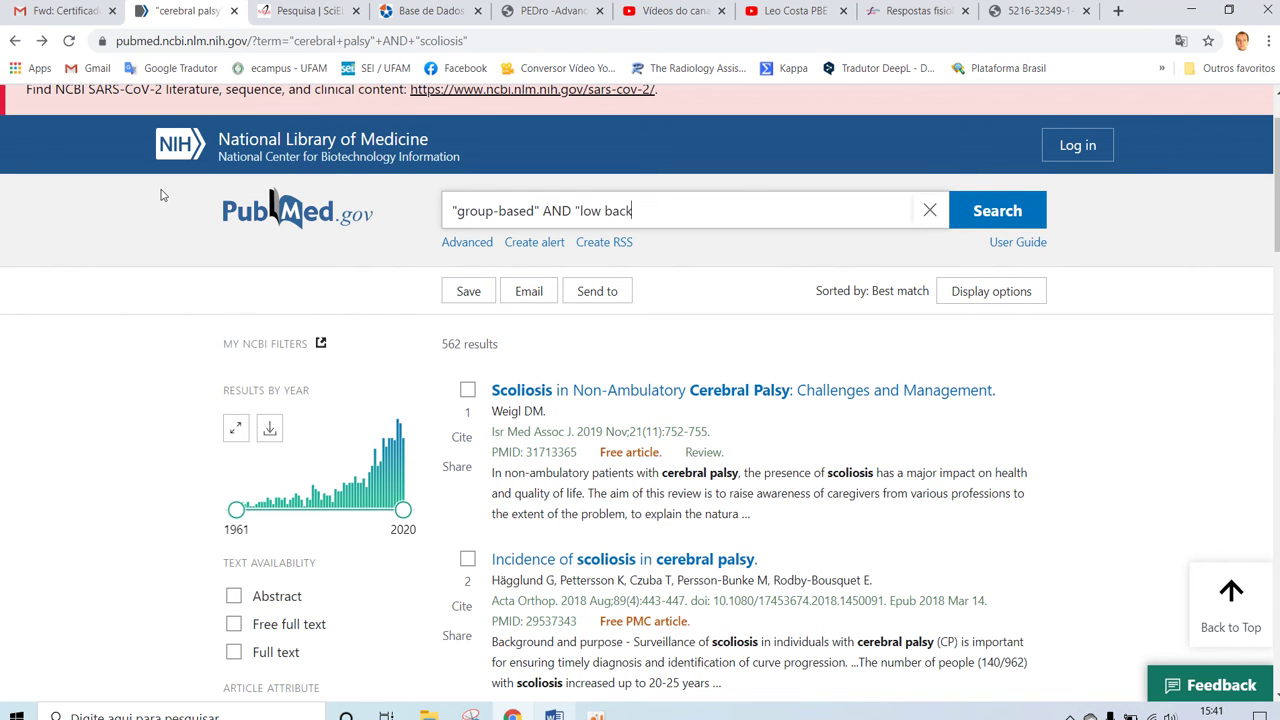
type(" pain\"")
key("Return")
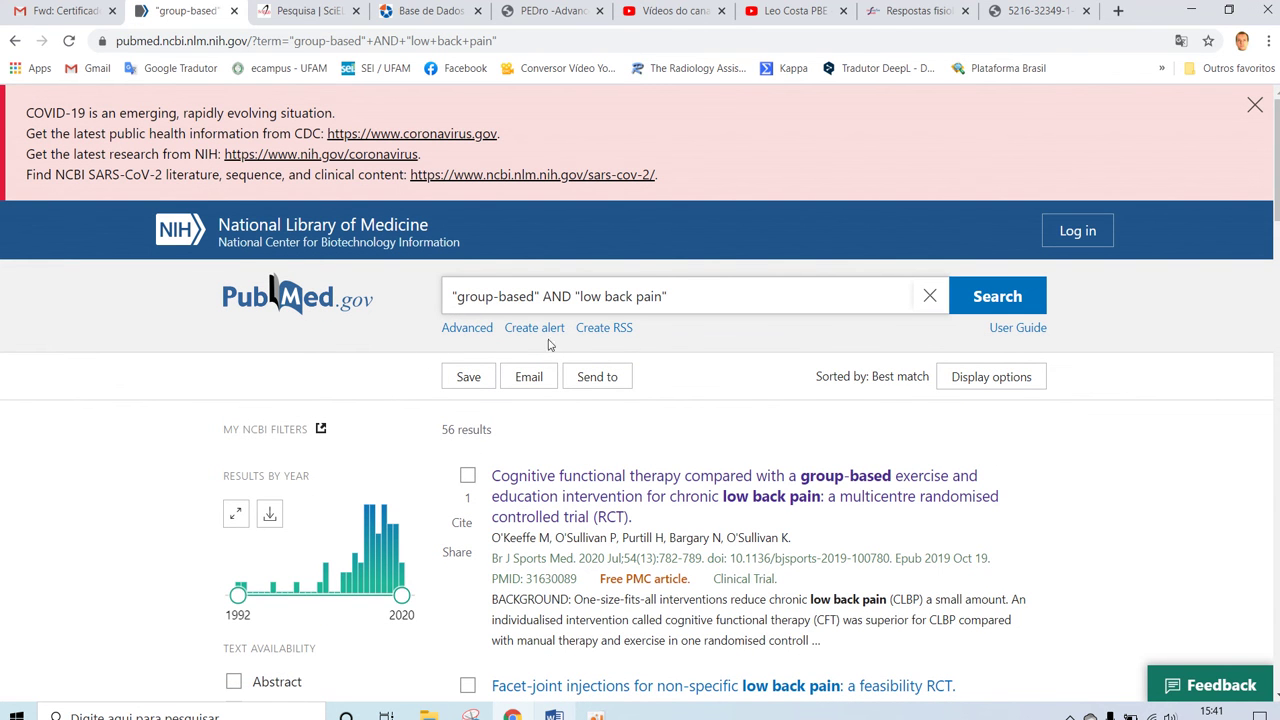
Compare the number of results for the low back pain query in PubMed and PEDro
left_click_drag(444, 430, 494, 431)
left_click(423, 10)
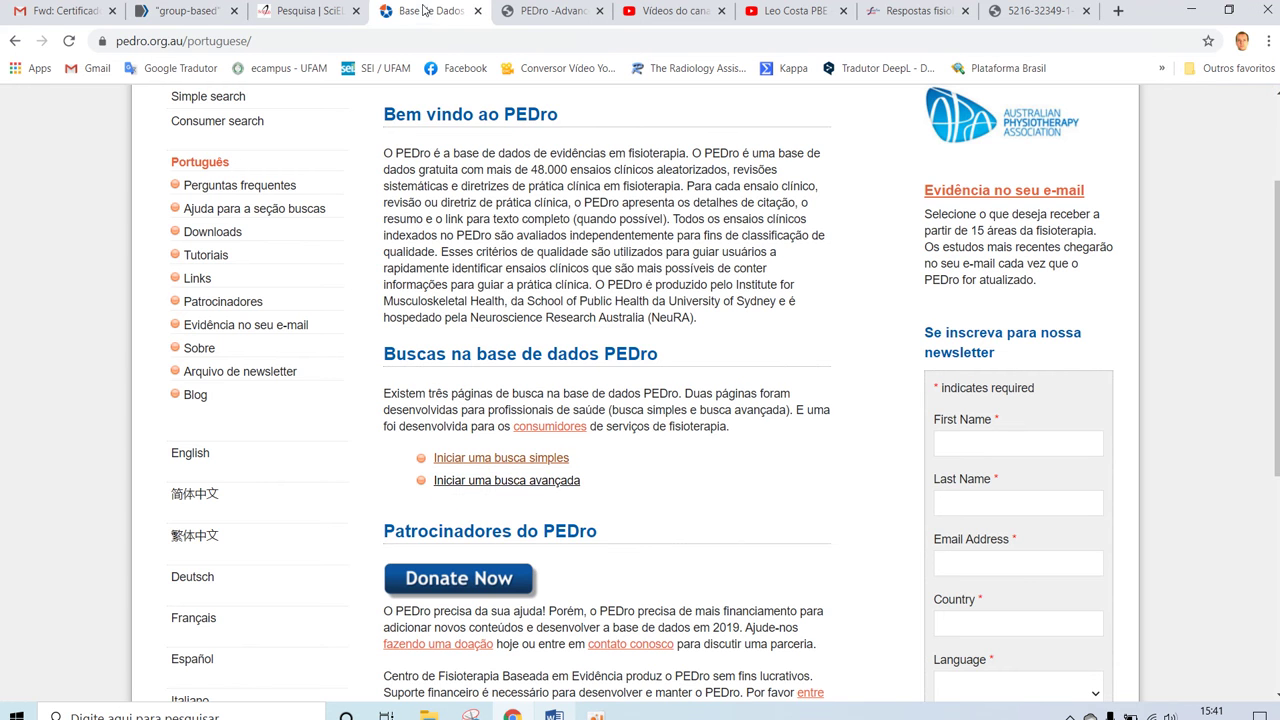
left_click(550, 10)
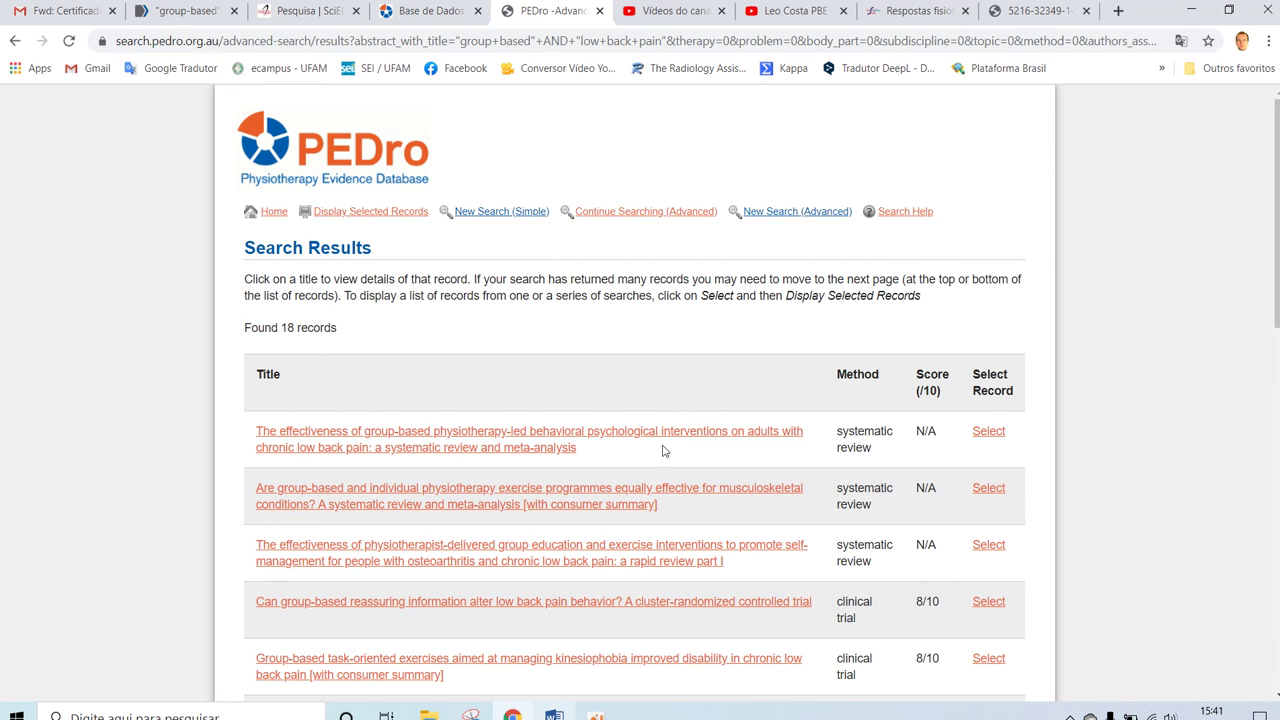
left_click(214, 12)
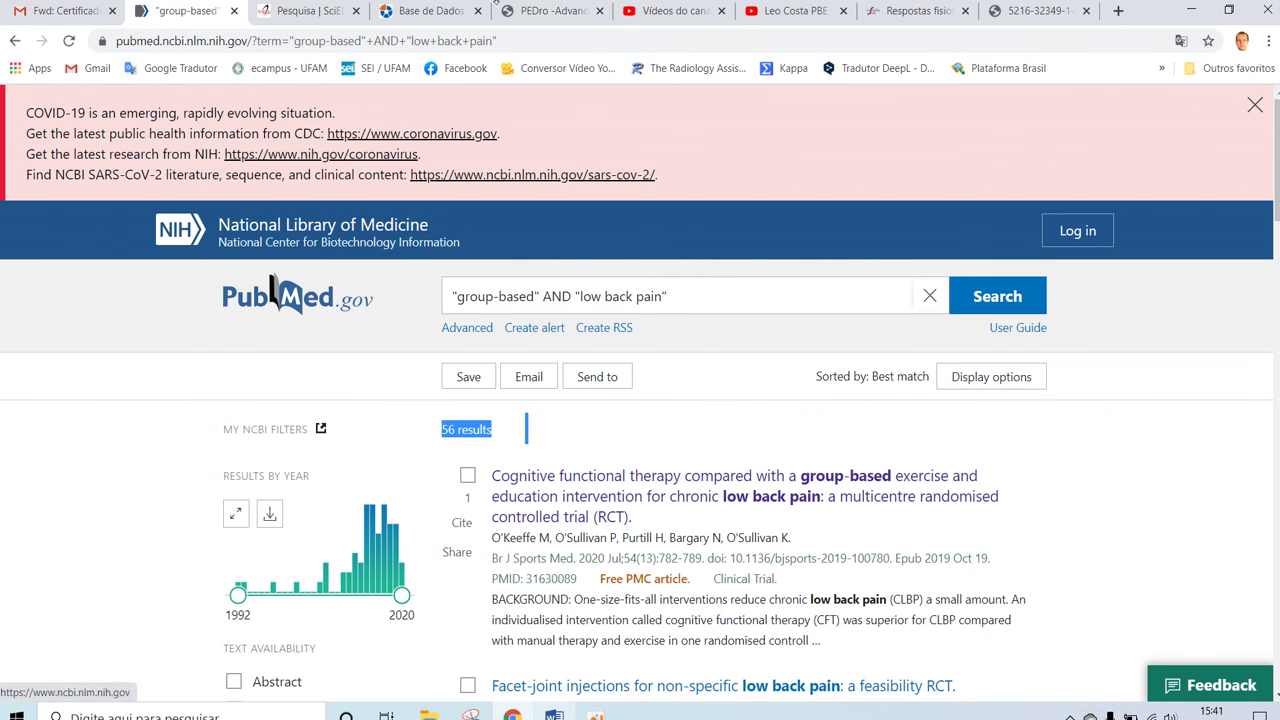
left_click(455, 10)
left_click(537, 10)
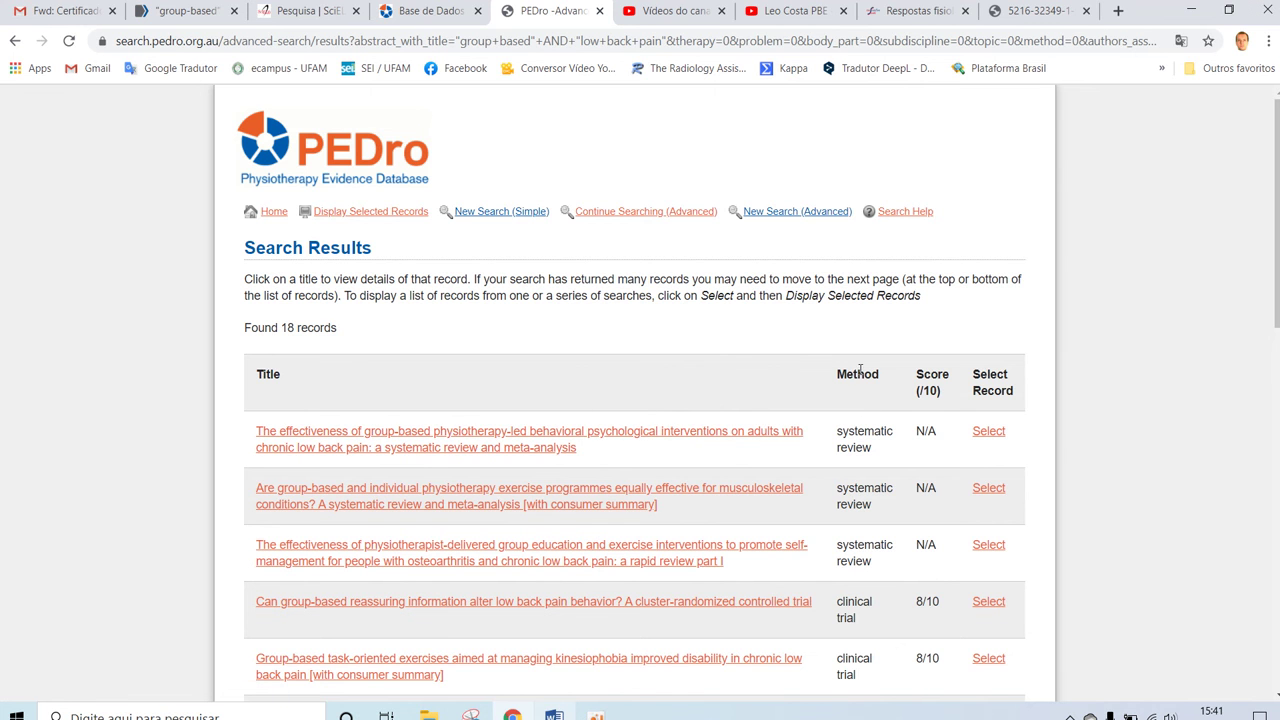
Examine the study methods and scores throughout the PEDro results list
scroll(851, 416, "down", 3)
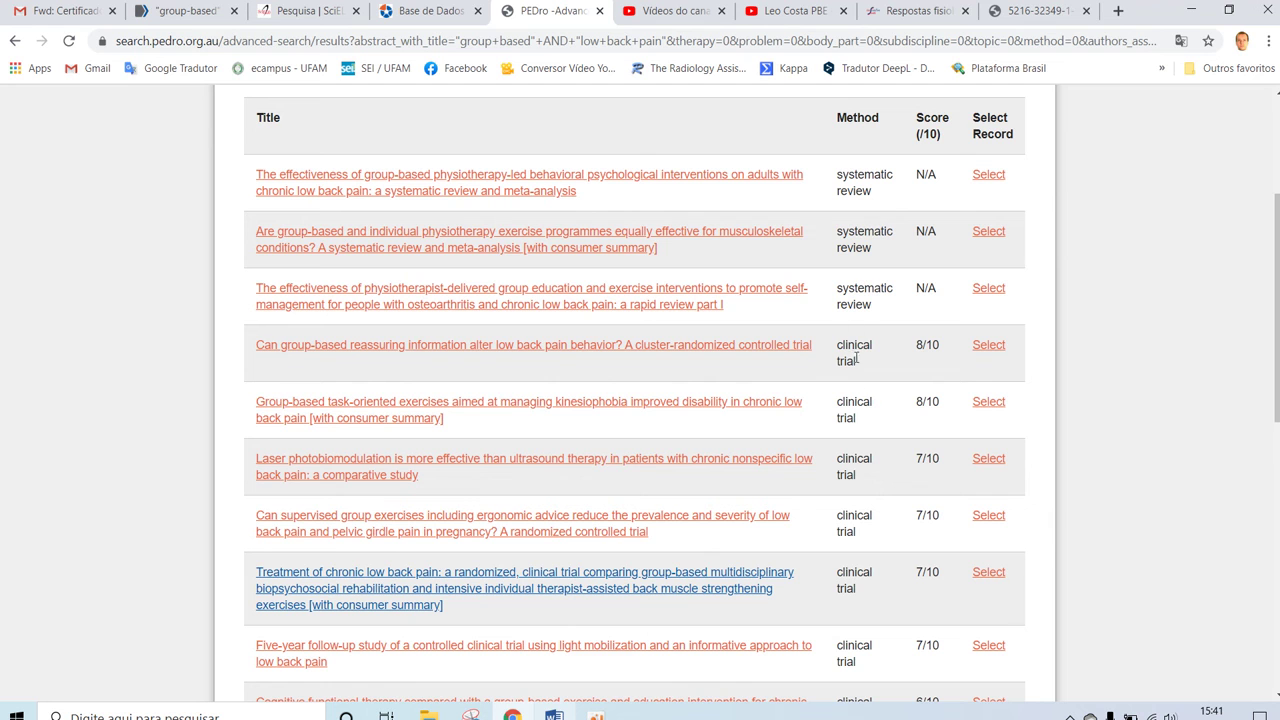
scroll(858, 589, "down", 6)
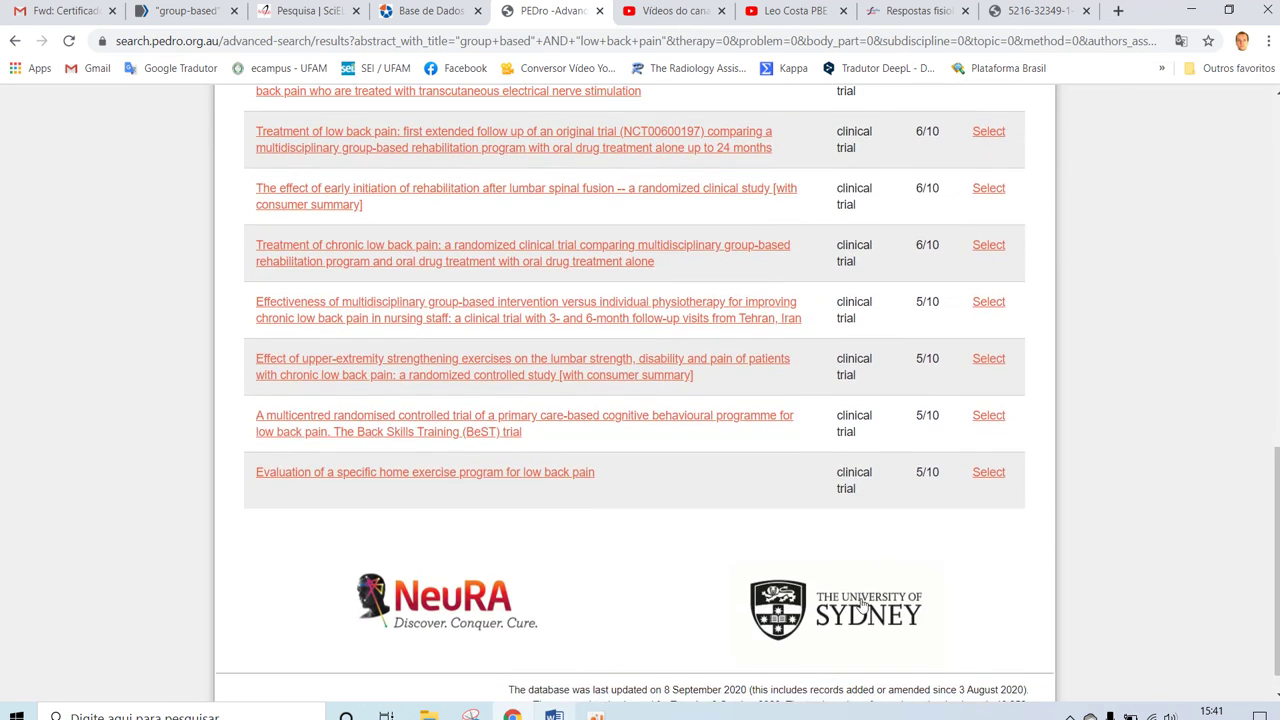
scroll(860, 600, "up", 7)
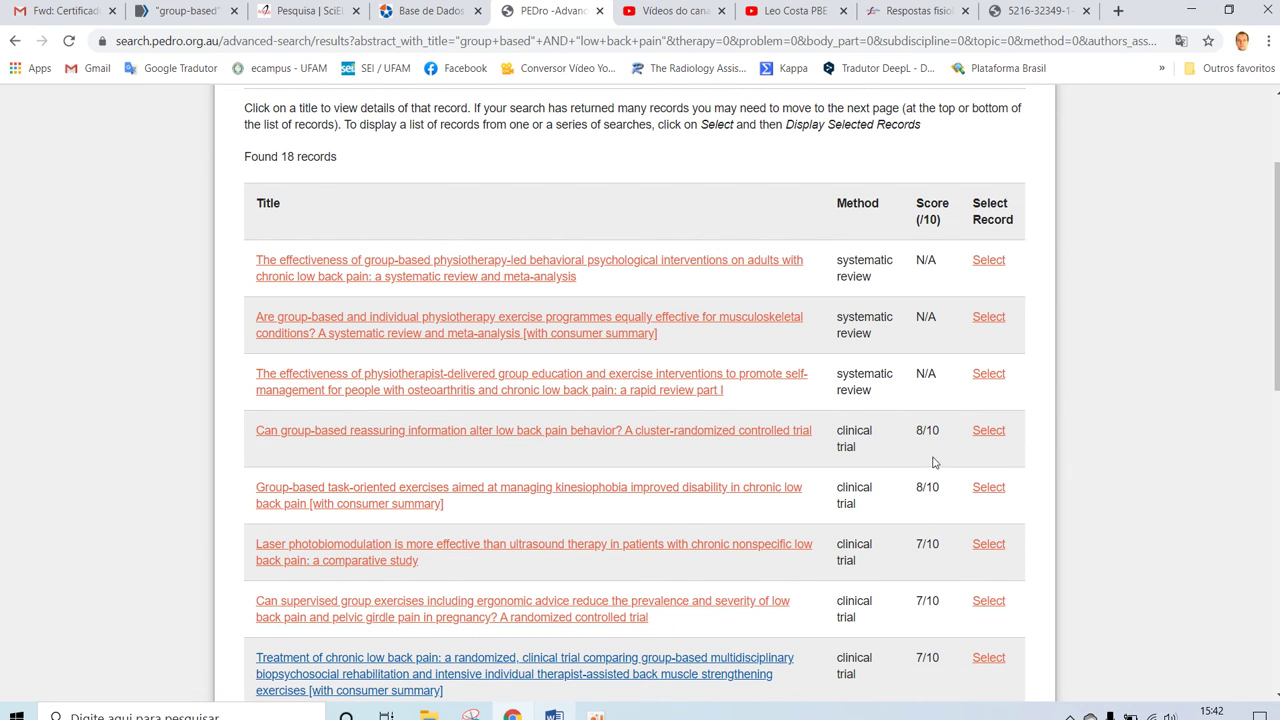
scroll(906, 543, "down", 2)
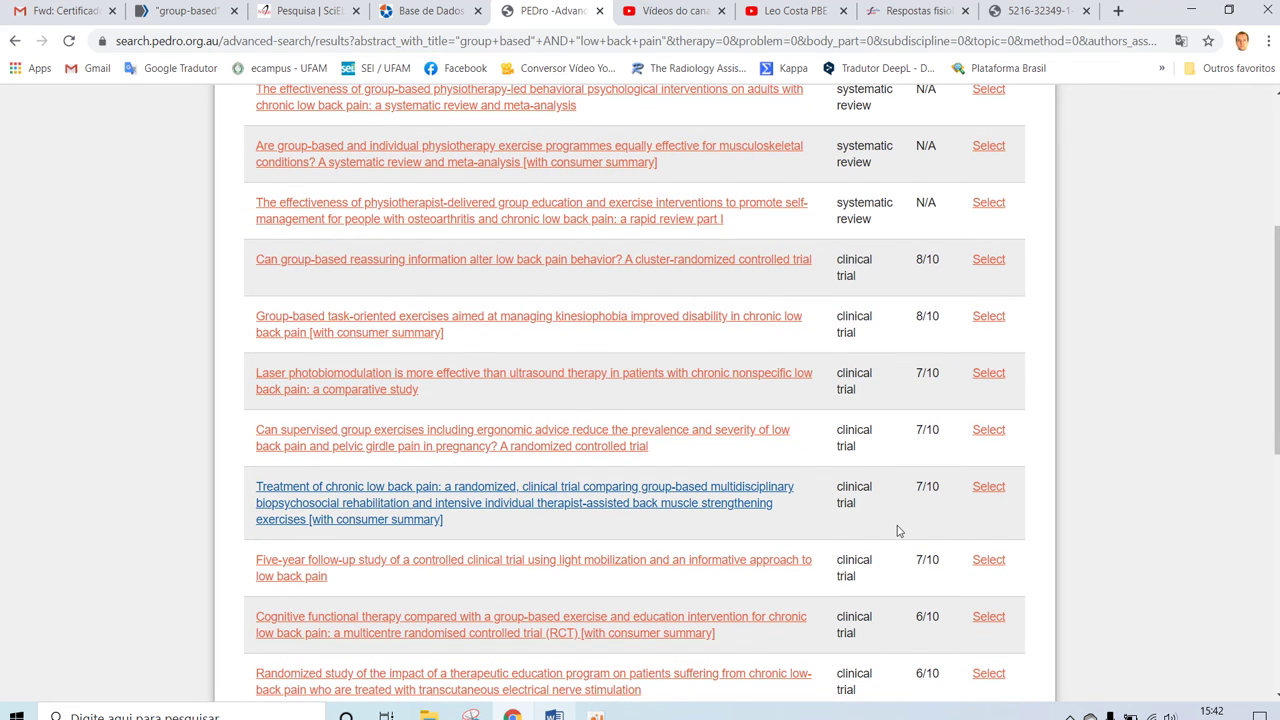
Open the record "Can group-based reassuring information alter low back pain behavior?" and examine its score criteria, including random allocation
left_click(567, 263)
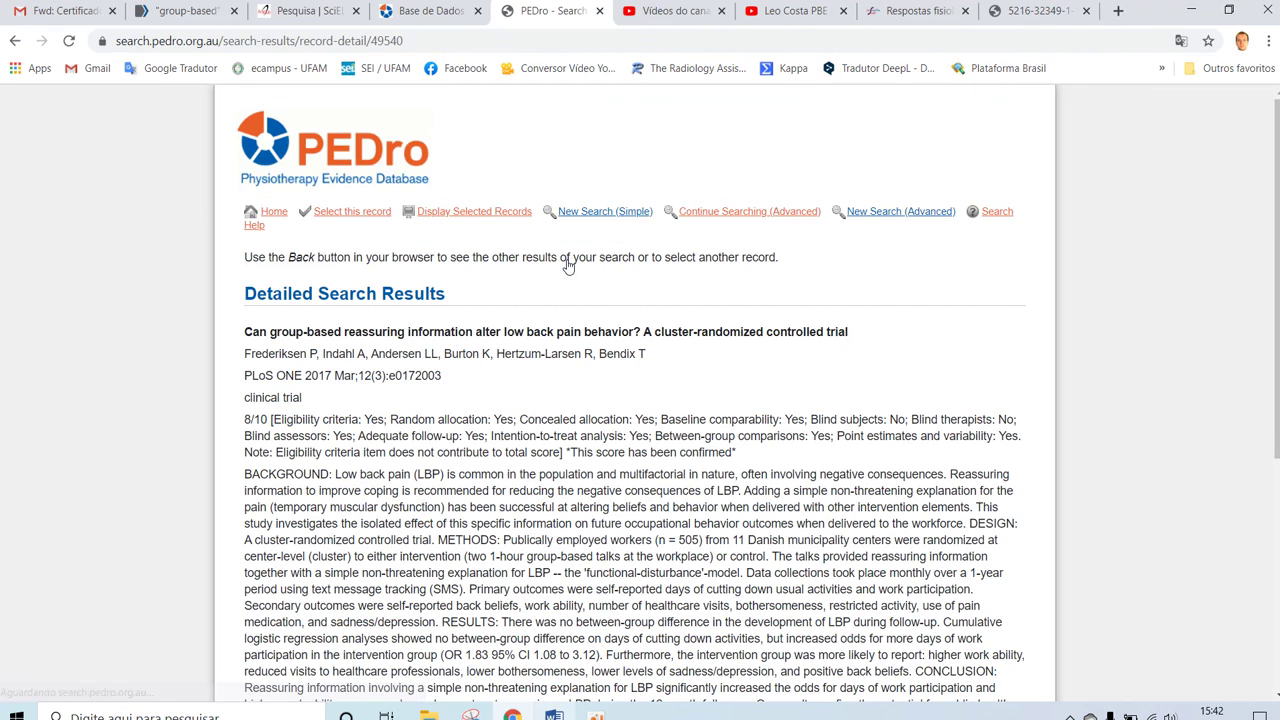
scroll(624, 248, "down", 3)
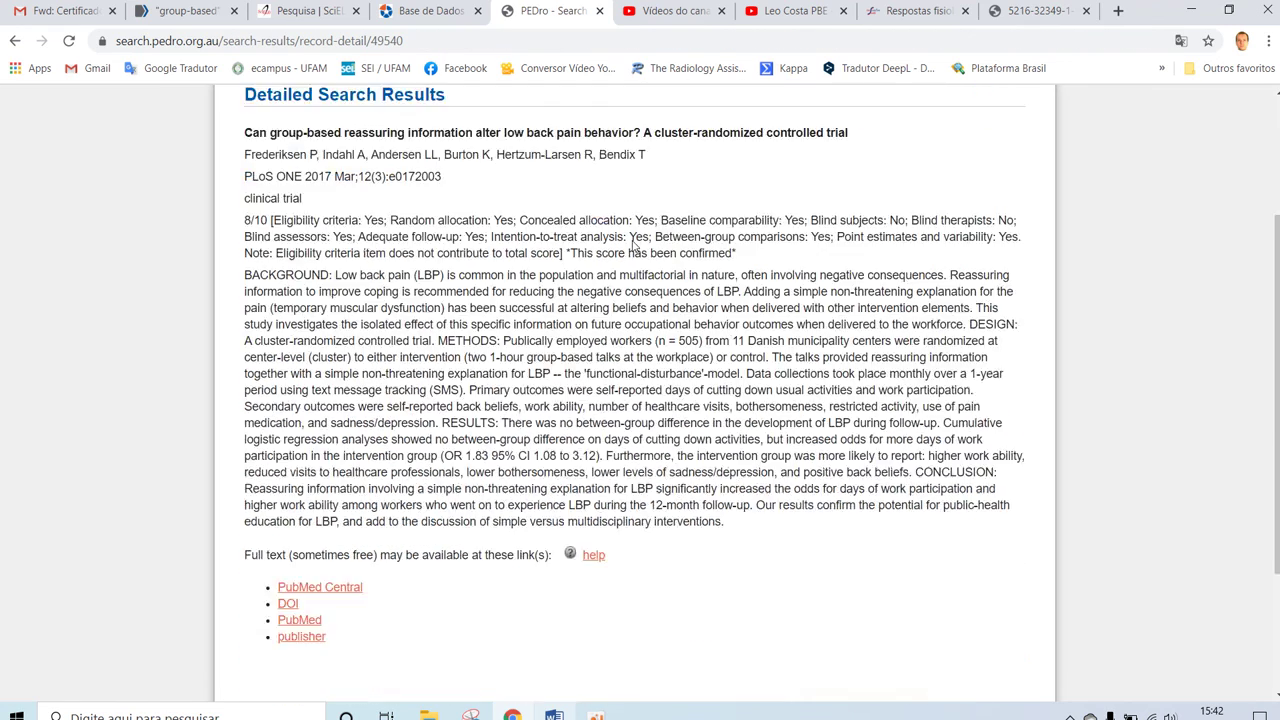
scroll(634, 246, "up", 1)
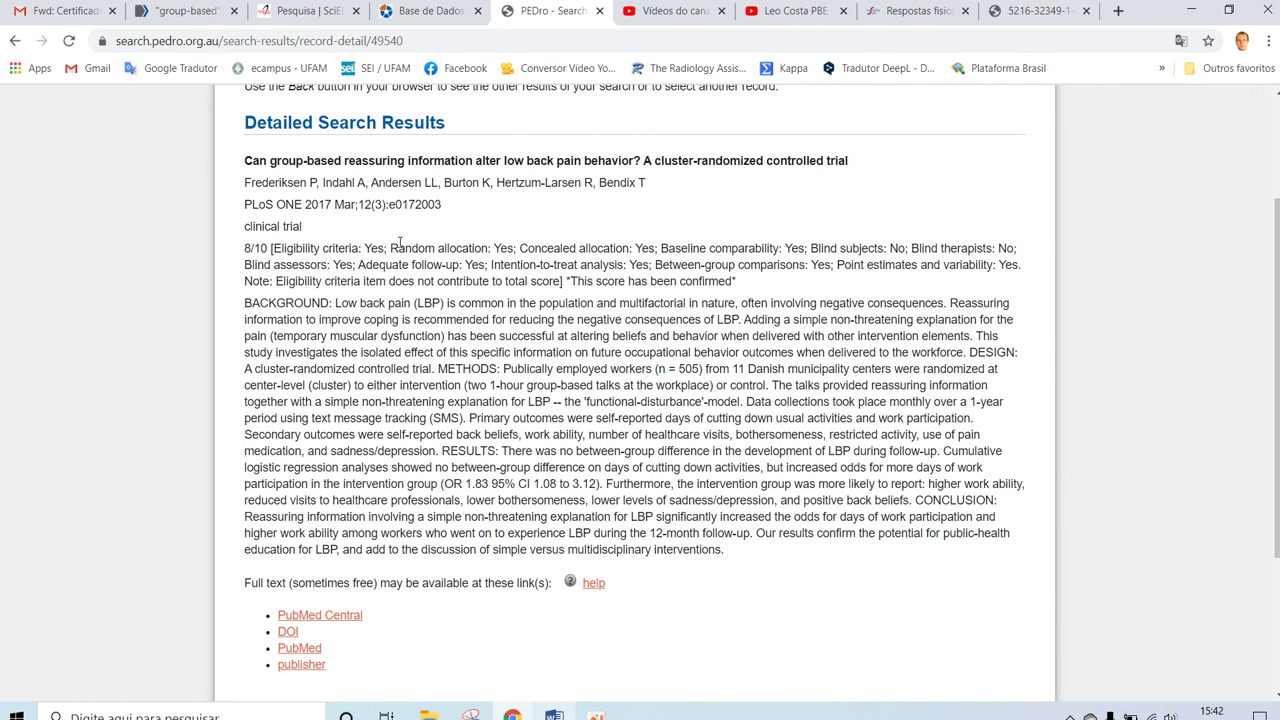
left_click_drag(399, 248, 550, 246)
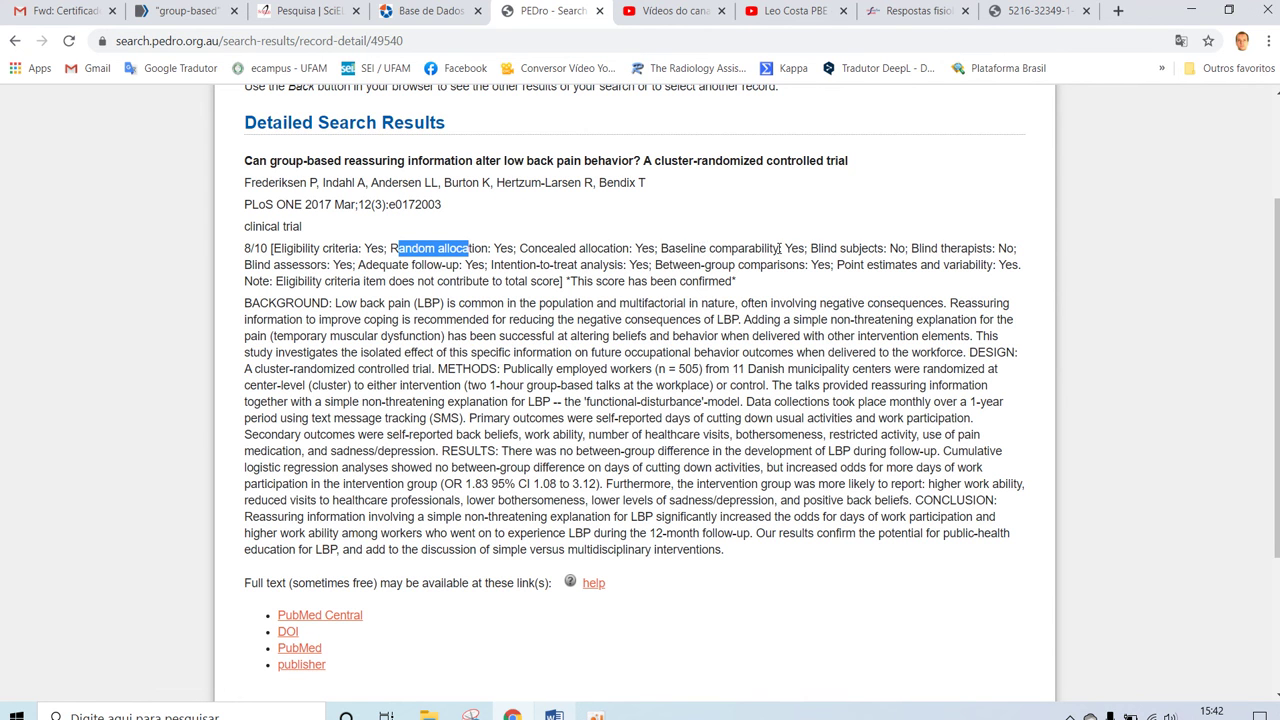
left_click(778, 247)
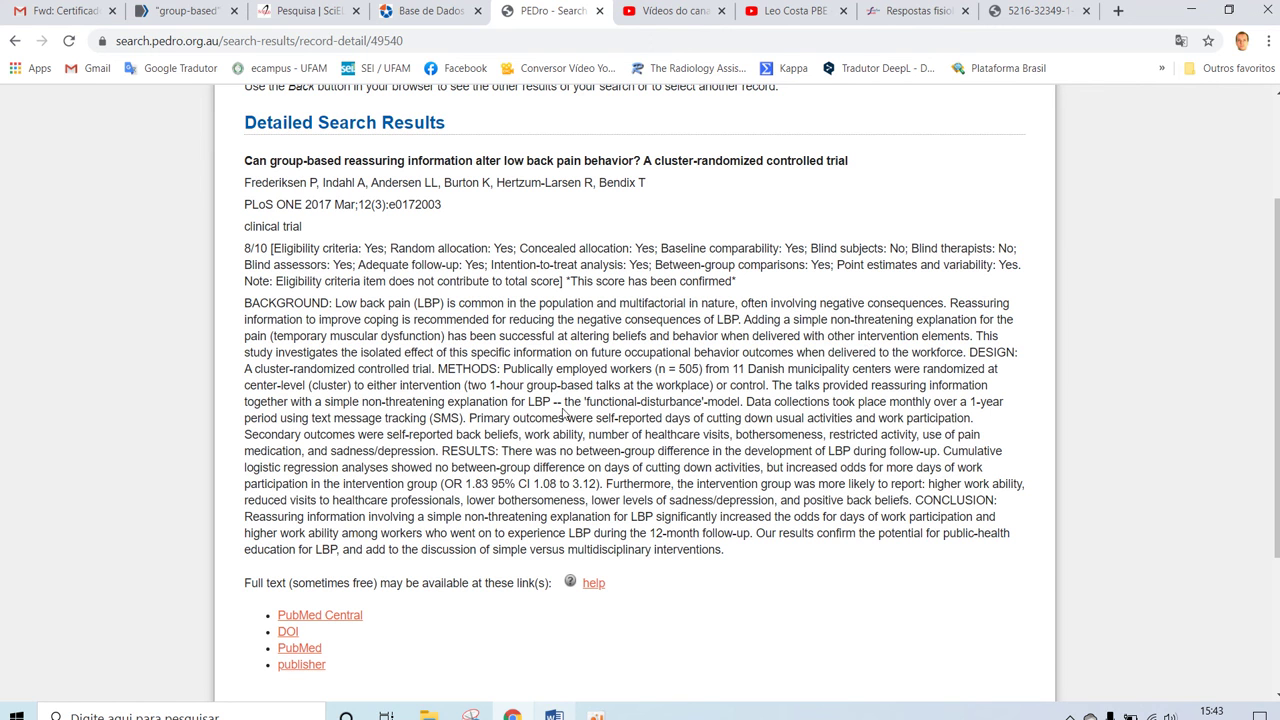
Return to the PEDro results list and look through the records again
left_click(15, 40)
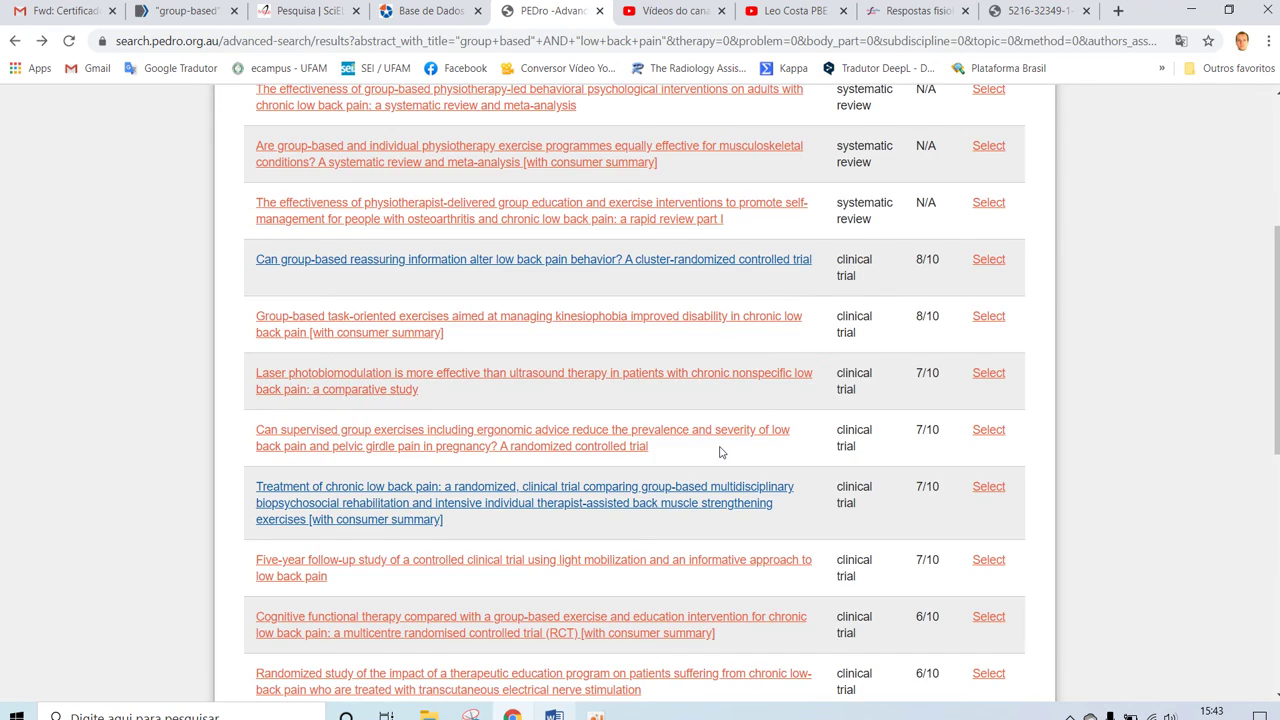
scroll(719, 452, "down", 6)
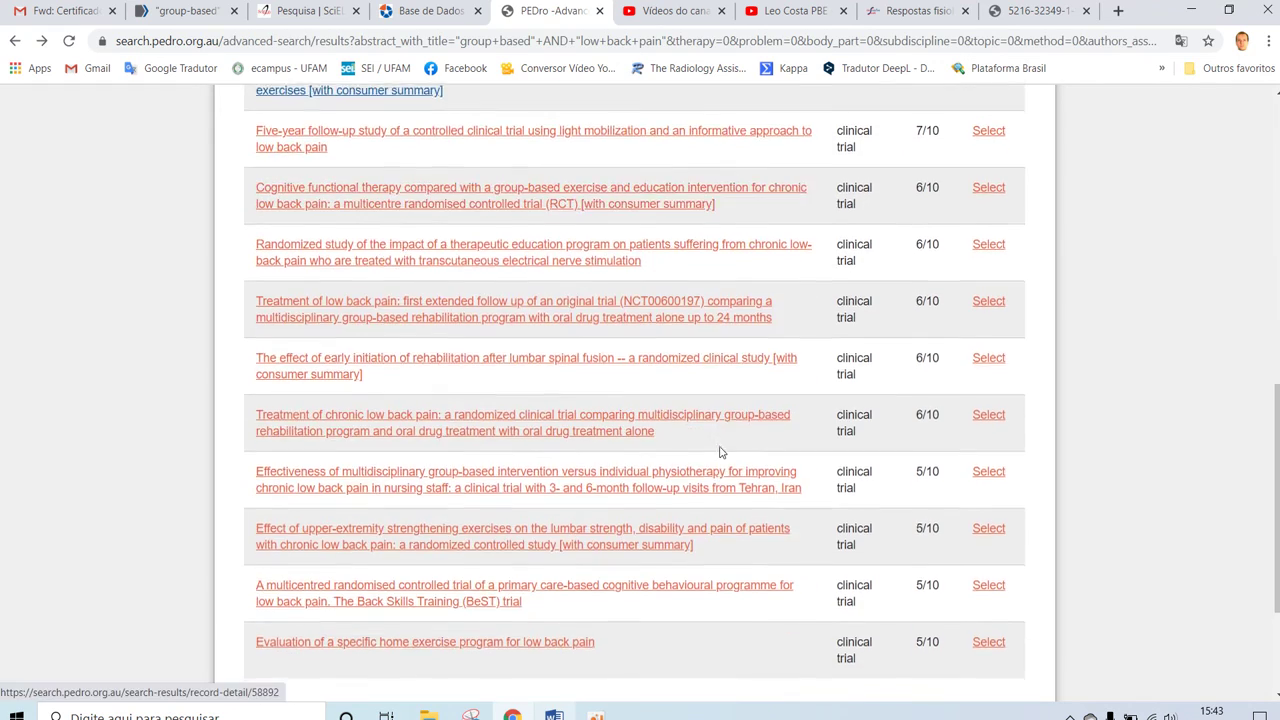
scroll(719, 452, "up", 8)
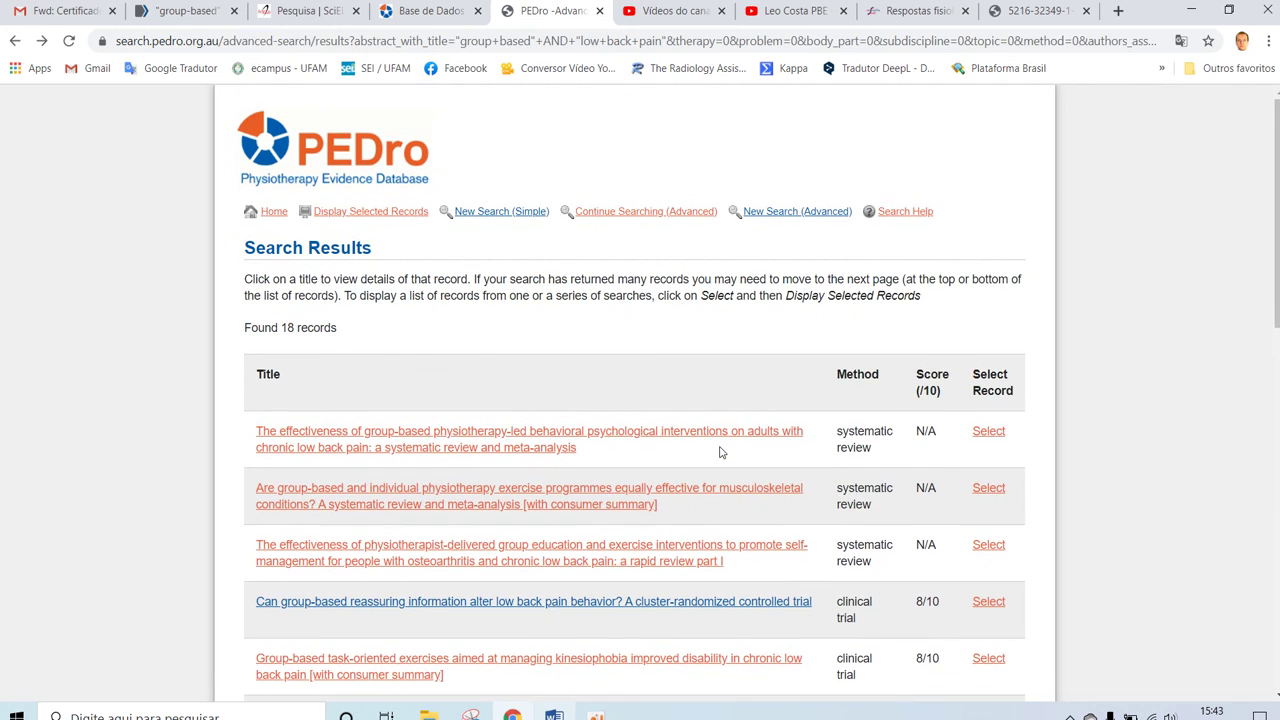